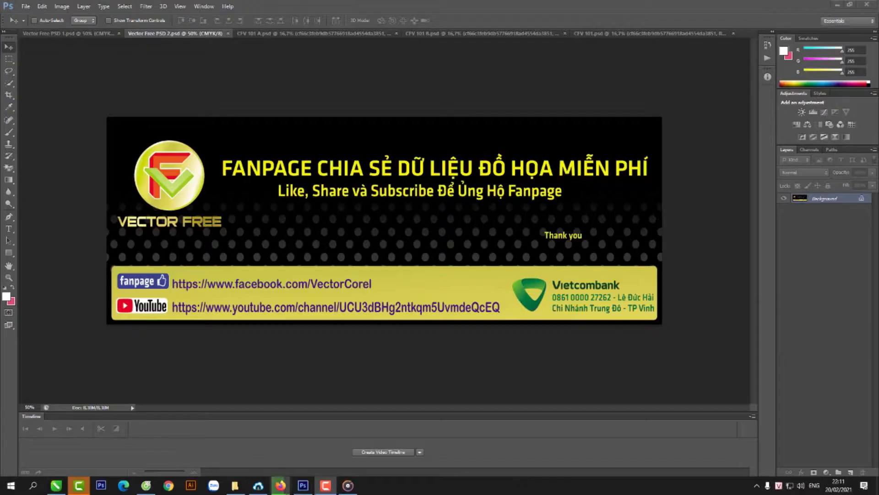
- Flip through the CFV 101 A, CFV 101 B and CFV 101 whale files, then show CorelDRAW's three-panel whale
left_click(348, 485)
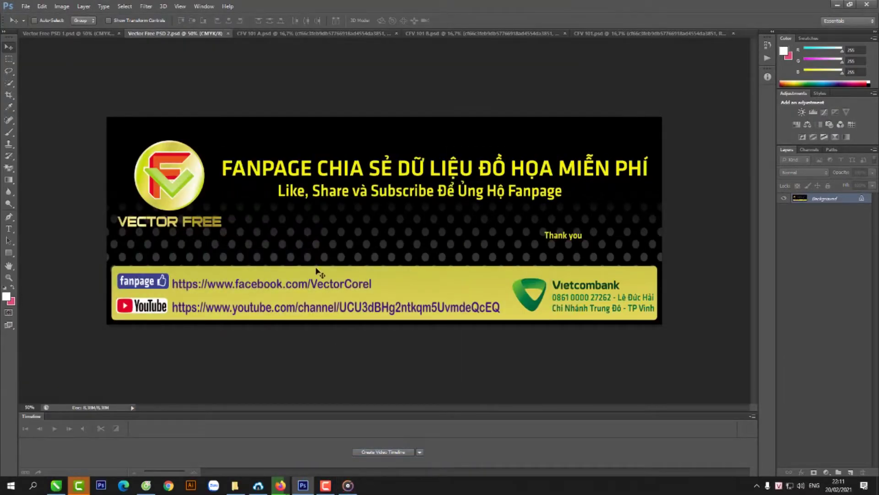
scroll(321, 273, "up", 1)
scroll(327, 274, "up", 1)
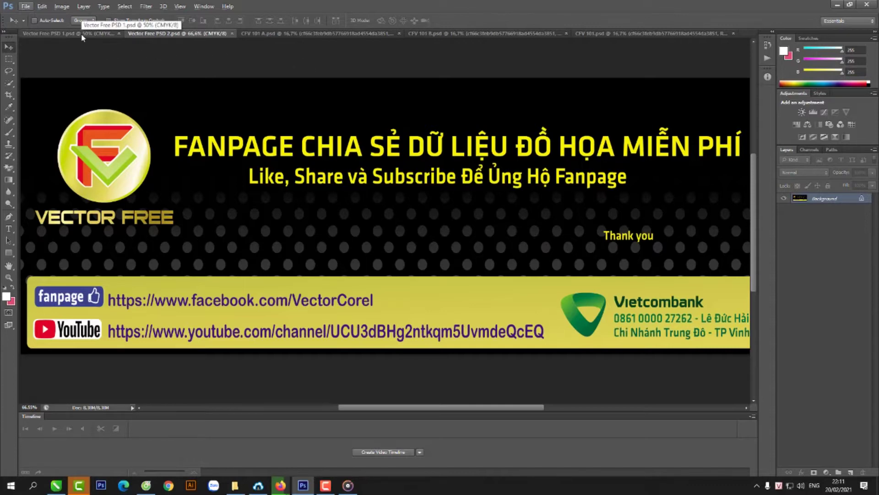
left_click(340, 38)
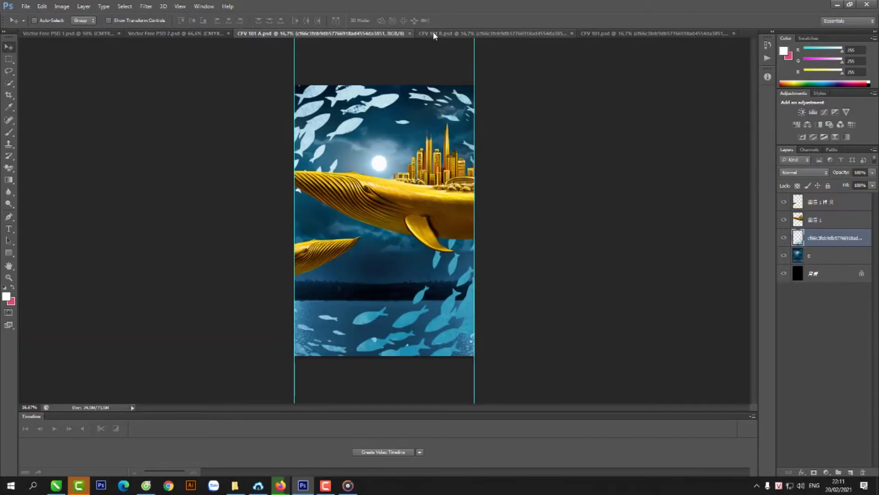
left_click(435, 33)
left_click(606, 34)
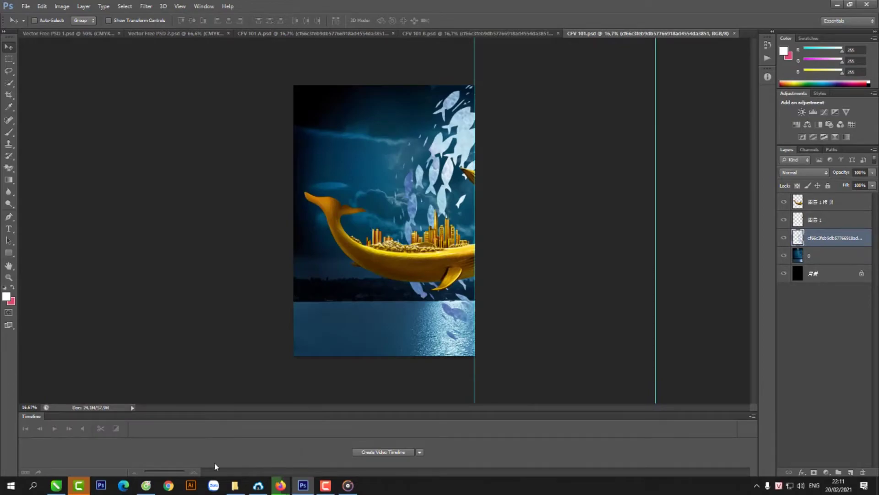
left_click(56, 485)
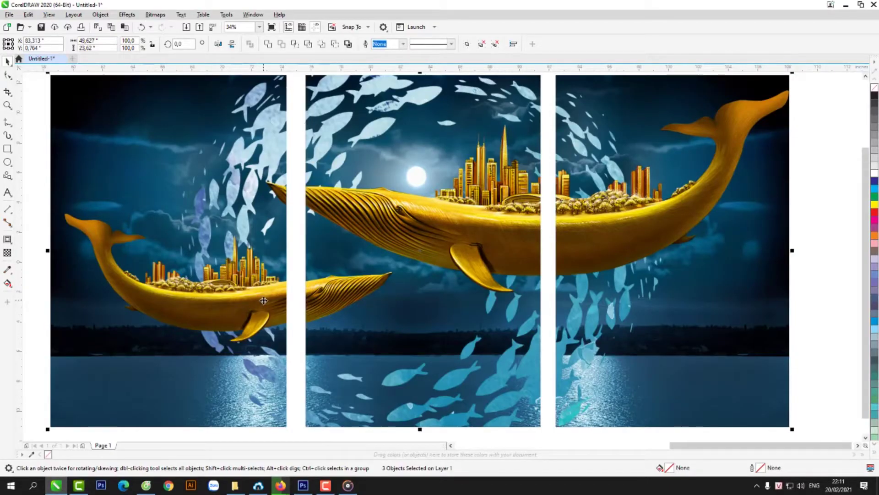
key("z")
left_click_drag(279, 254, 200, 297)
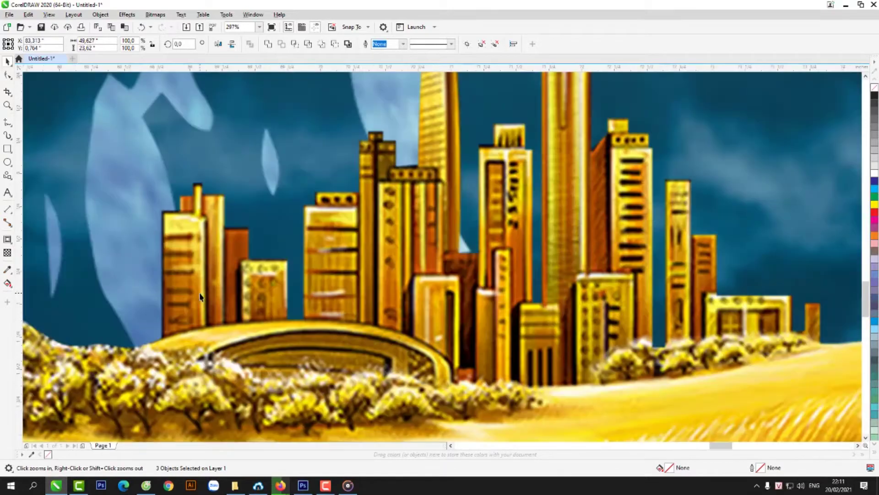
right_click(200, 293)
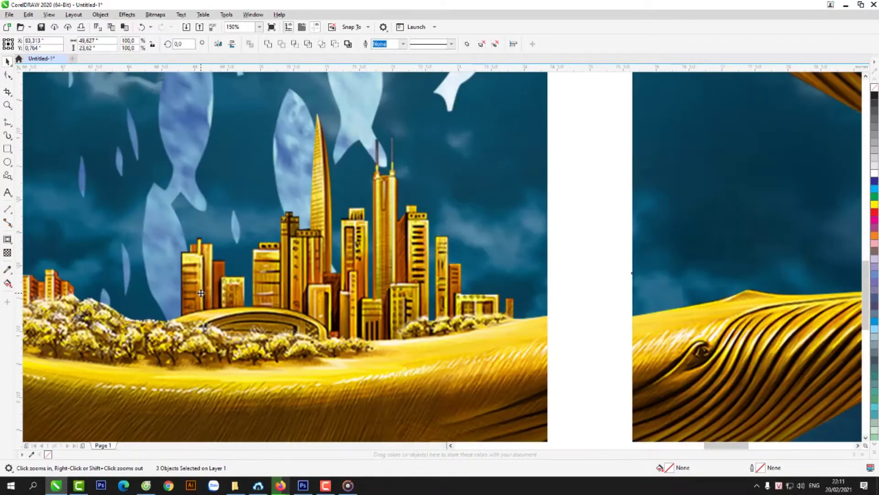
right_click(200, 293)
right_click(200, 293)
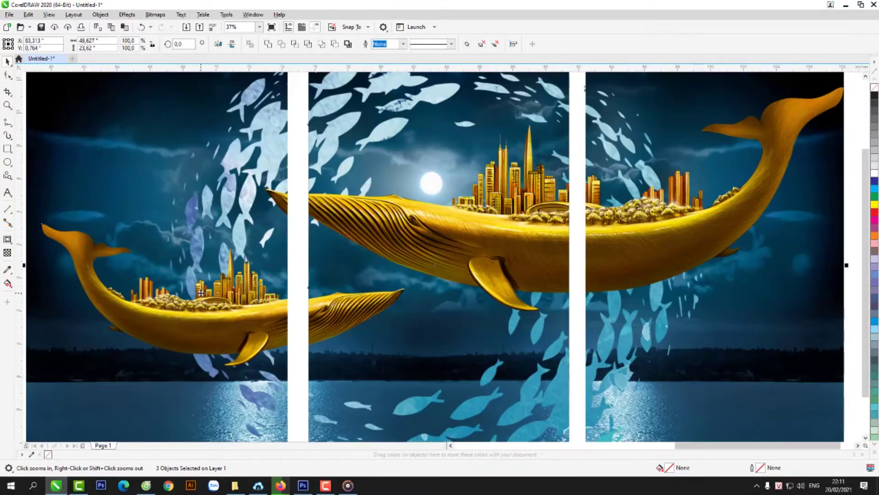
right_click(201, 294)
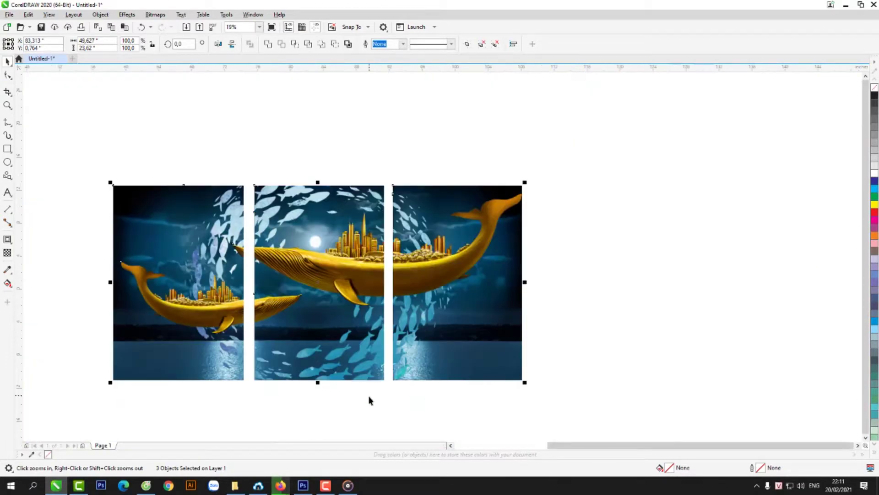
key("space")
key("z")
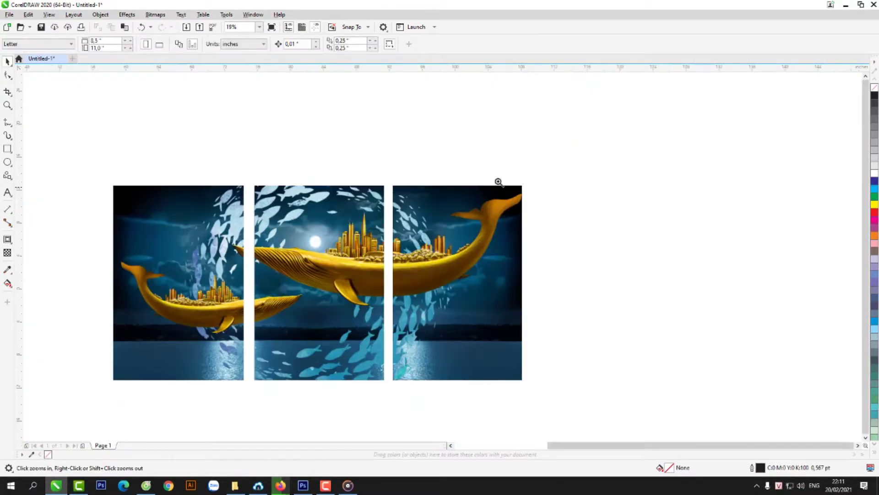
left_click_drag(497, 179, 260, 286)
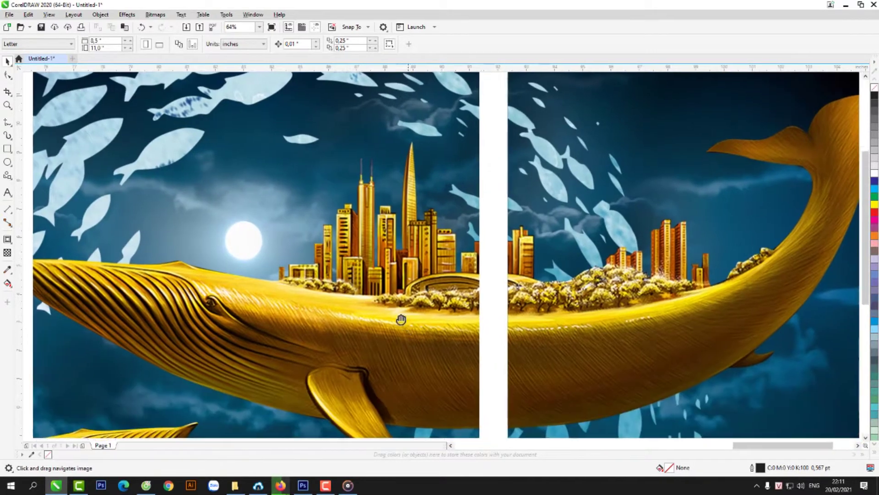
left_click_drag(355, 337, 348, 289)
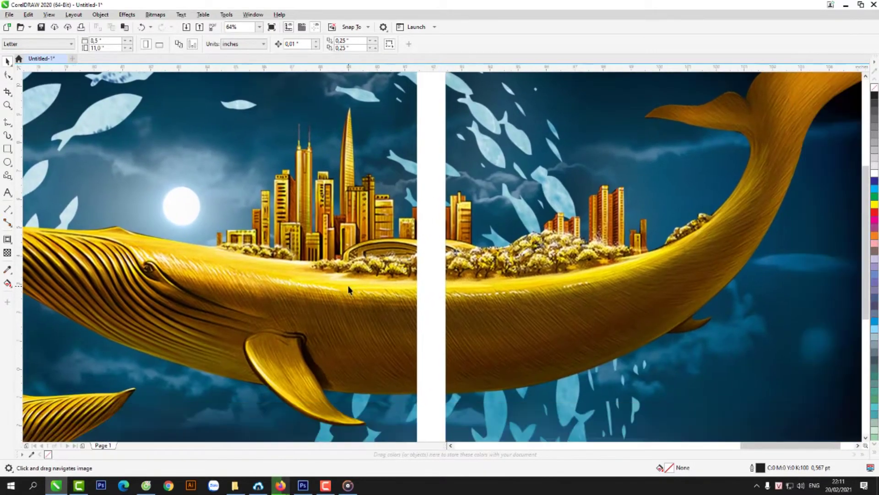
right_click(348, 289)
mouse_move(261, 340)
left_mouse_down()
mouse_move(310, 321)
mouse_move(372, 315)
left_mouse_up()
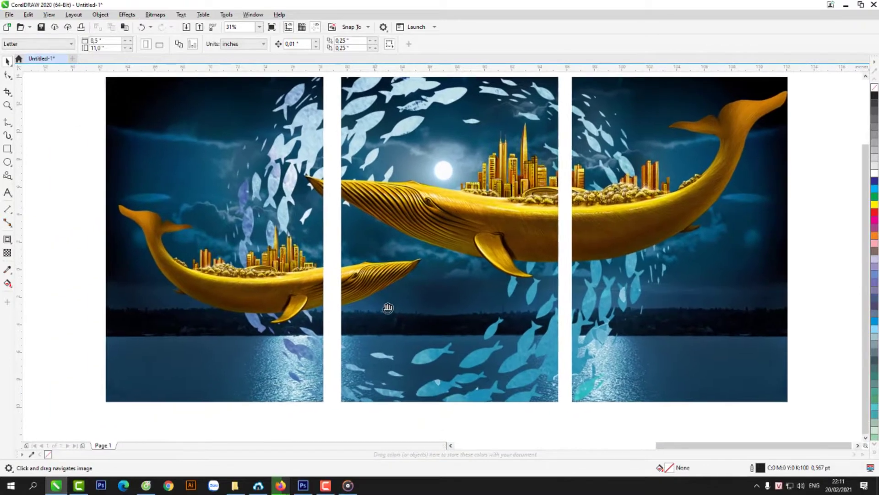
left_click_drag(310, 324, 341, 324)
left_click_drag(282, 296, 282, 318)
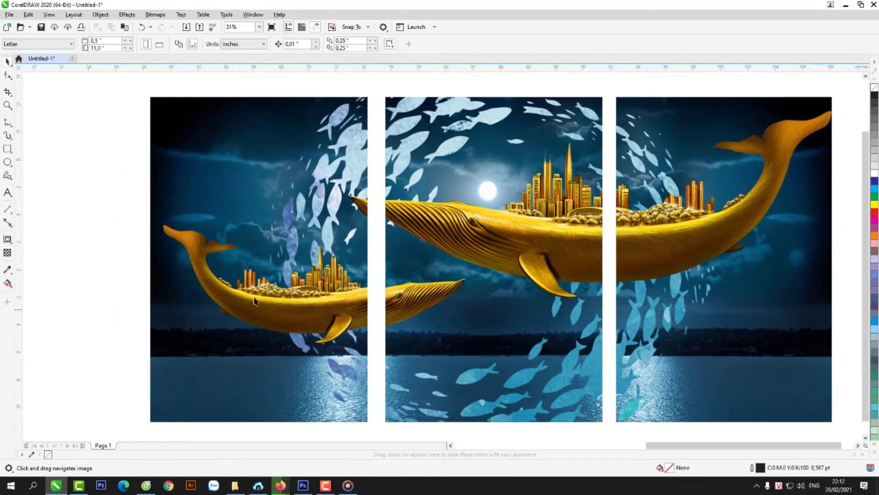
key("z")
left_click_drag(65, 192, 423, 401)
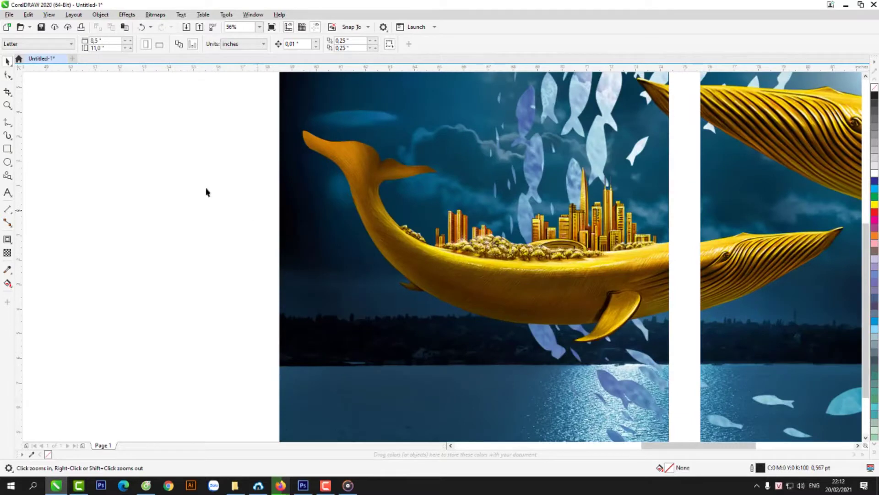
left_click_drag(201, 161, 692, 354)
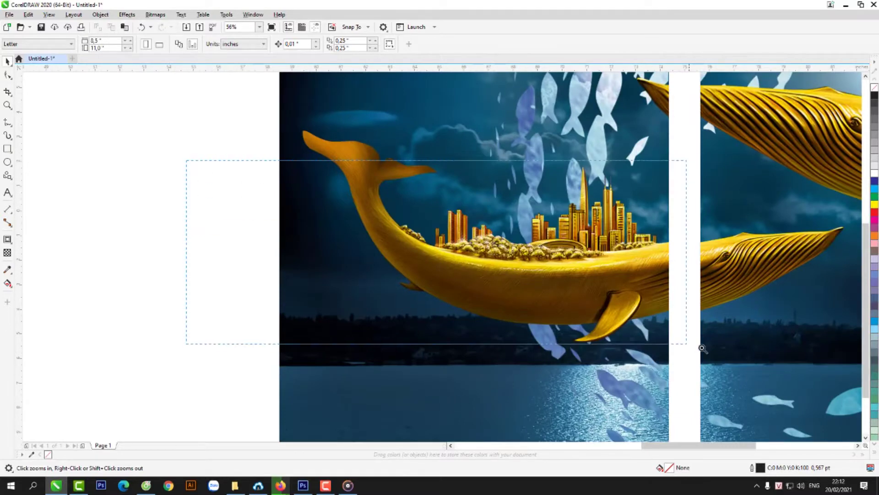
scroll(458, 316, "down", 3)
scroll(458, 316, "down", 2)
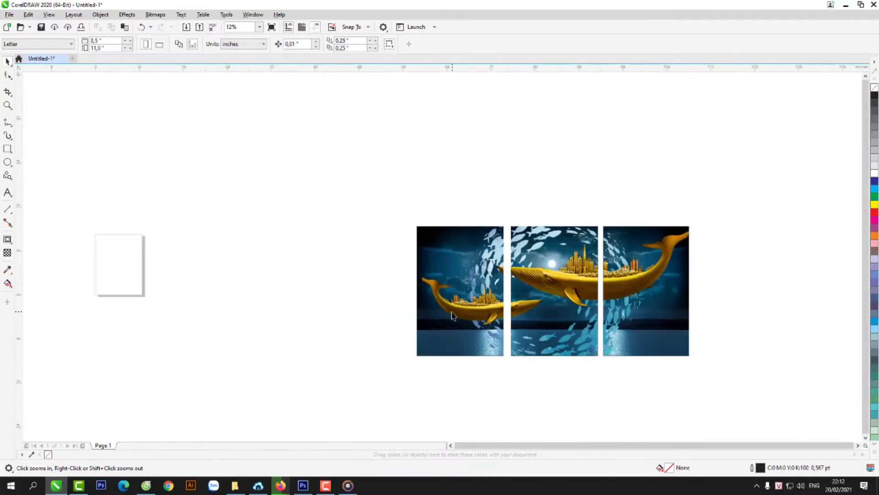
scroll(733, 375, "up", 2)
key("Tab")
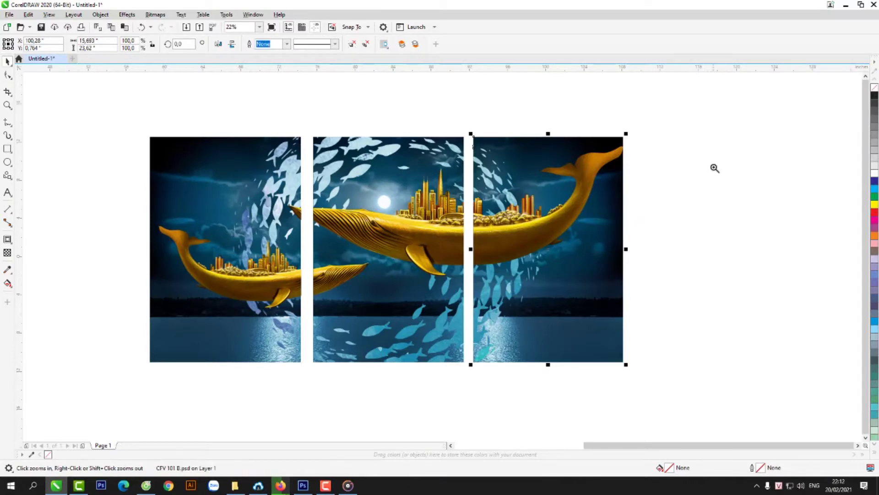
- Slide the right and left whale panels against the middle panel to close the gaps
scroll(364, 280, "up", 1)
key("space")
left_click_drag(568, 323, 555, 325)
left_click_drag(166, 313, 183, 318)
left_click(64, 288)
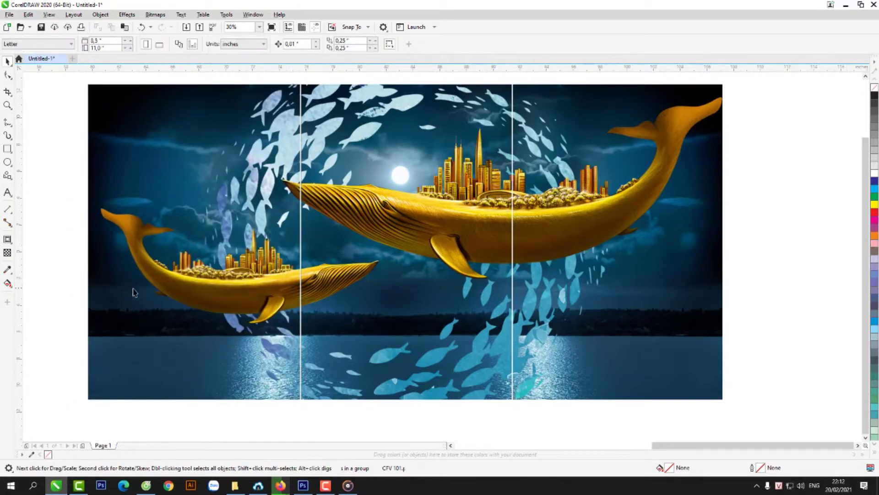
- Zoom in on the joined whale scene, then return to Photoshop
scroll(138, 291, "down", 2)
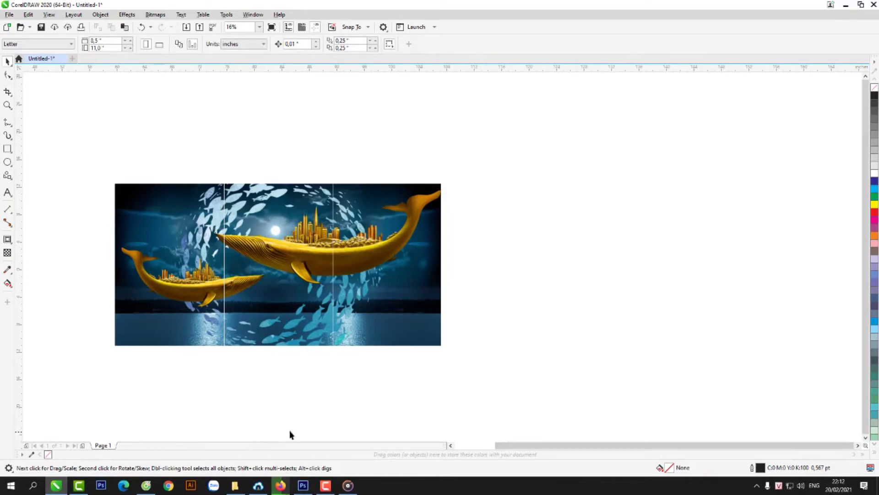
key("z")
left_click_drag(477, 173, 98, 363)
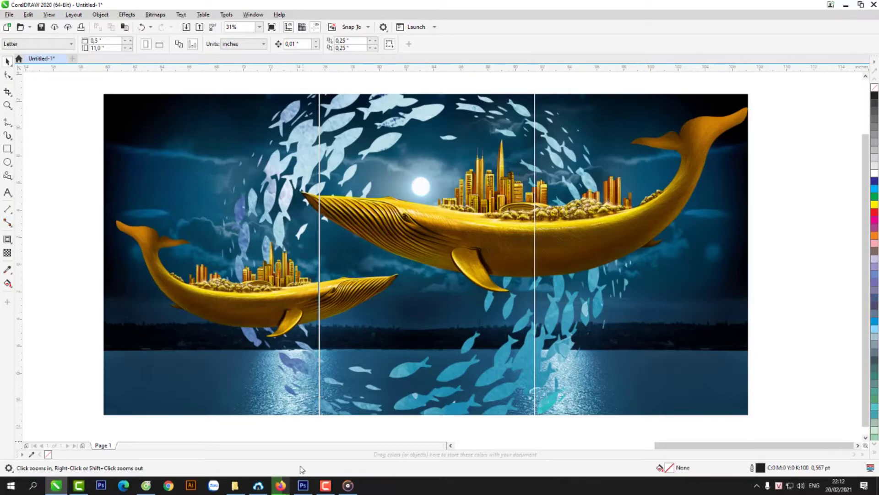
left_click(303, 485)
- Bring the CFV 101 A whale document forward and zoom its view
left_click(173, 35)
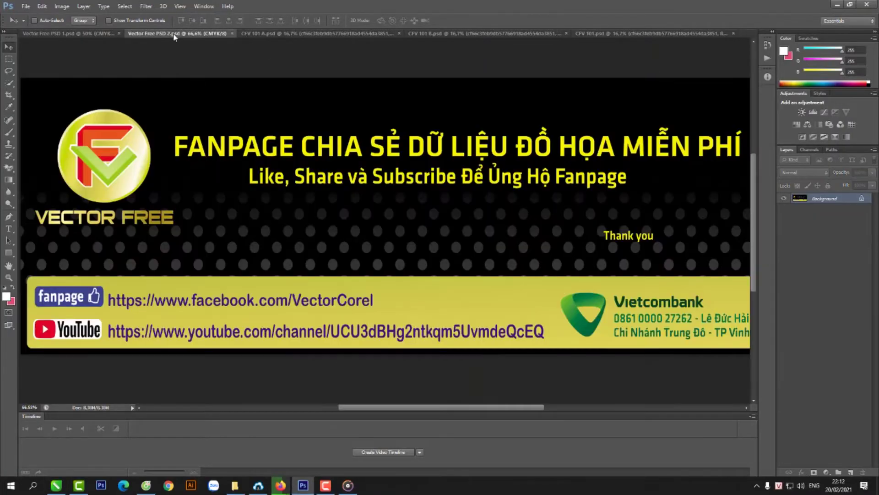
left_click(267, 33)
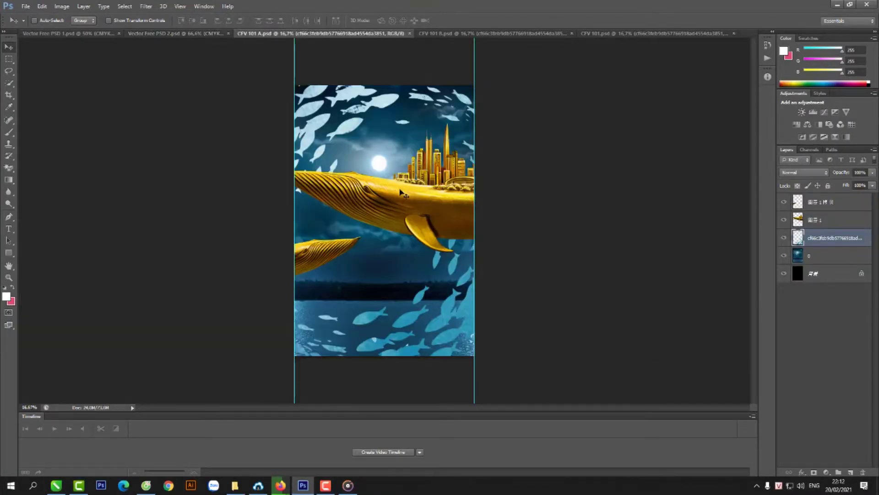
scroll(401, 192, "up", 2)
scroll(400, 193, "up", 2)
scroll(397, 186, "up", 1)
scroll(394, 182, "up", 2)
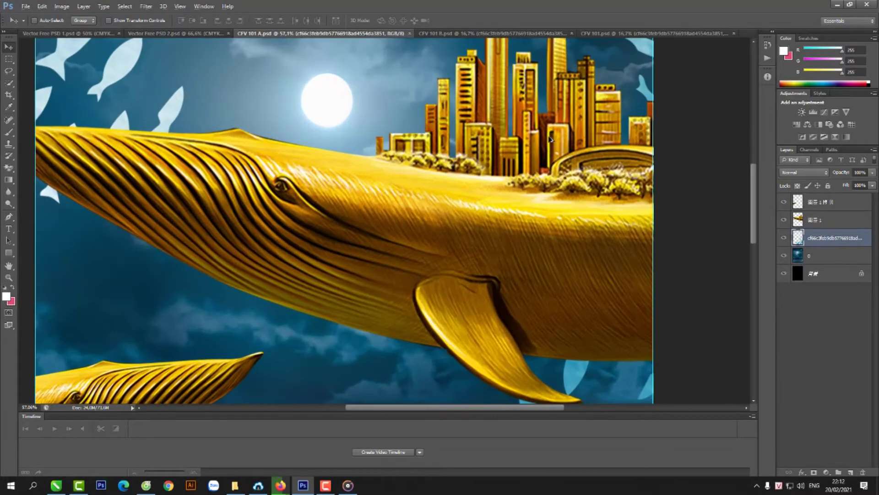
scroll(542, 146, "down", 2)
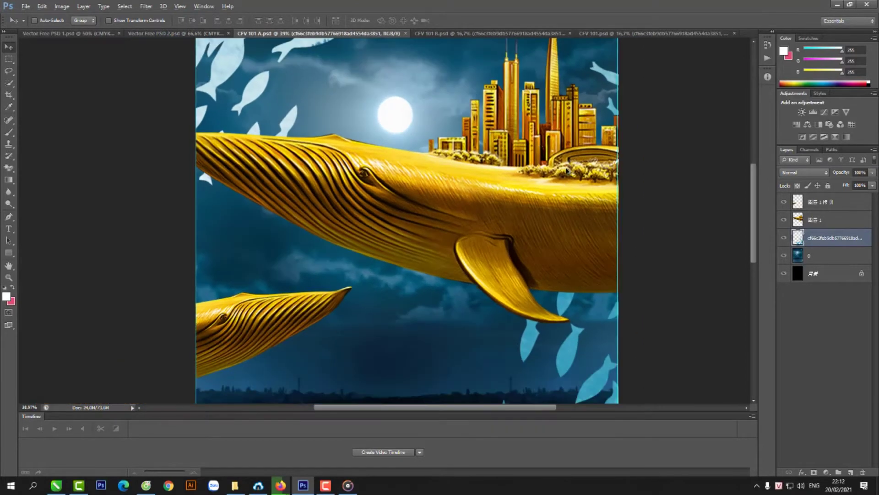
- Toggle the night sky, fish, golden whale and small whale layers off and on to compare
left_click(784, 255)
left_click(784, 256)
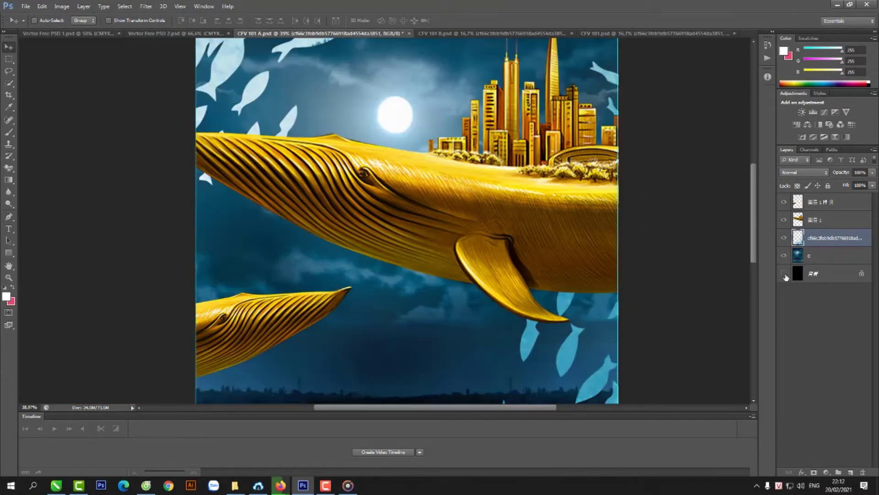
left_click(783, 237)
scroll(734, 240, "down", 1)
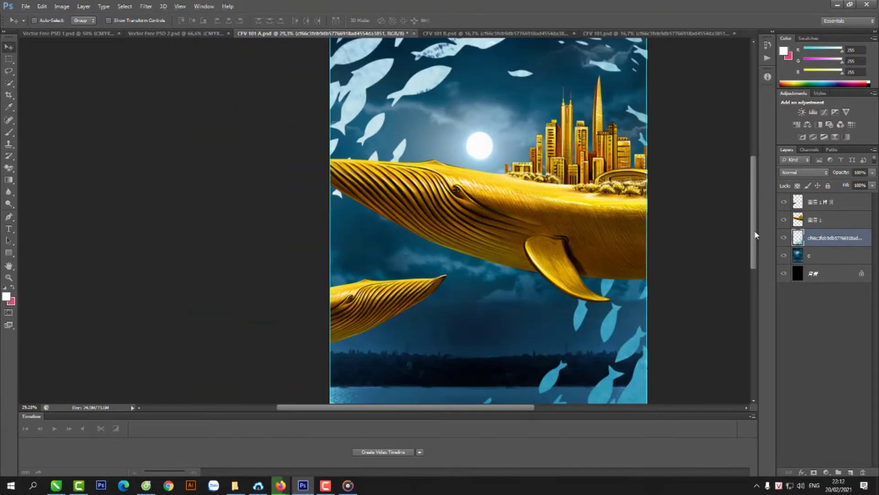
left_click(783, 220)
left_click(784, 220)
left_click(783, 202)
left_click(783, 203)
left_click(784, 220)
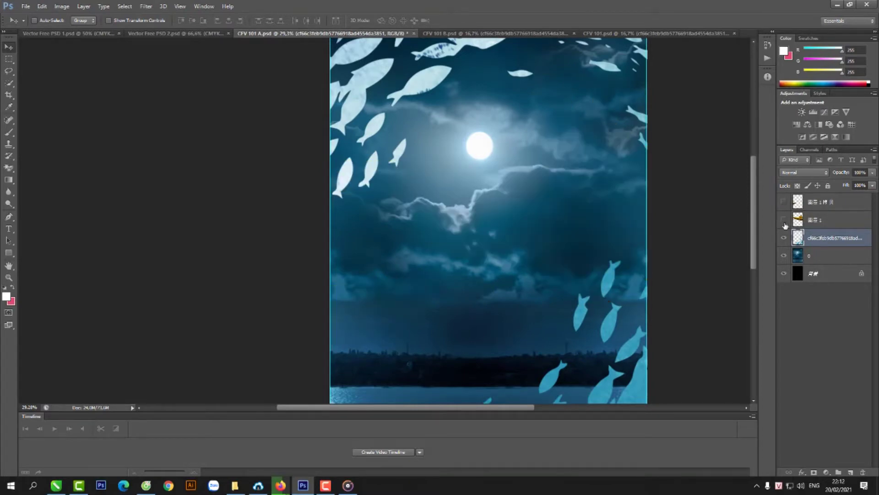
- Hide the fish and background layers one by one, briefly showing the night sky alone
left_click(784, 238)
left_click(783, 273)
left_click(784, 255)
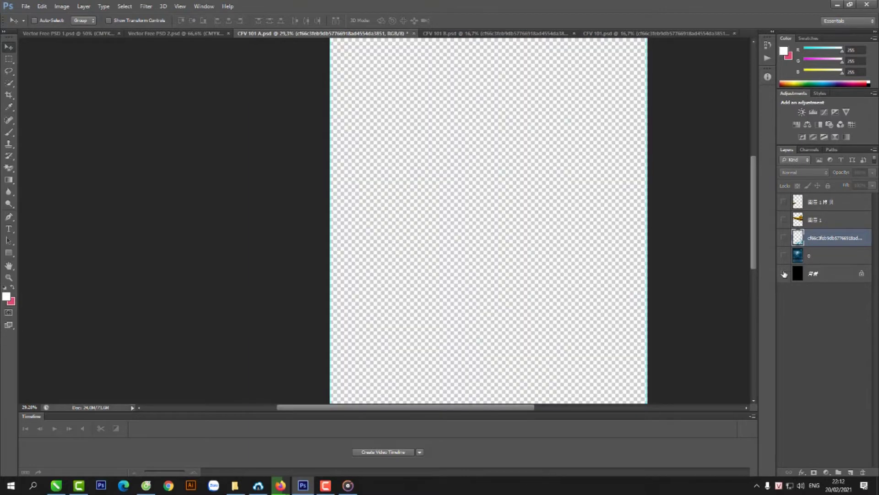
left_click(784, 255)
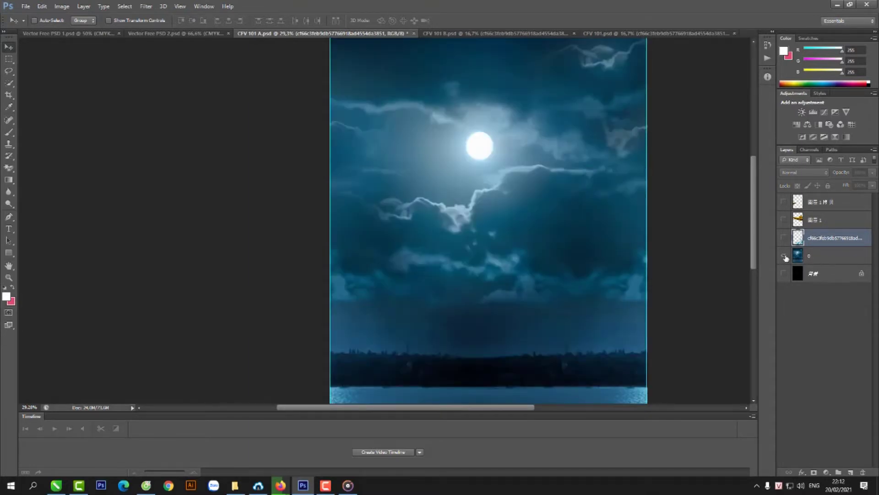
left_click(784, 255)
- Show the fish, golden whale, second whale and night-sky layers again, then go to CFV 101 B
left_click(783, 238)
left_click(784, 220)
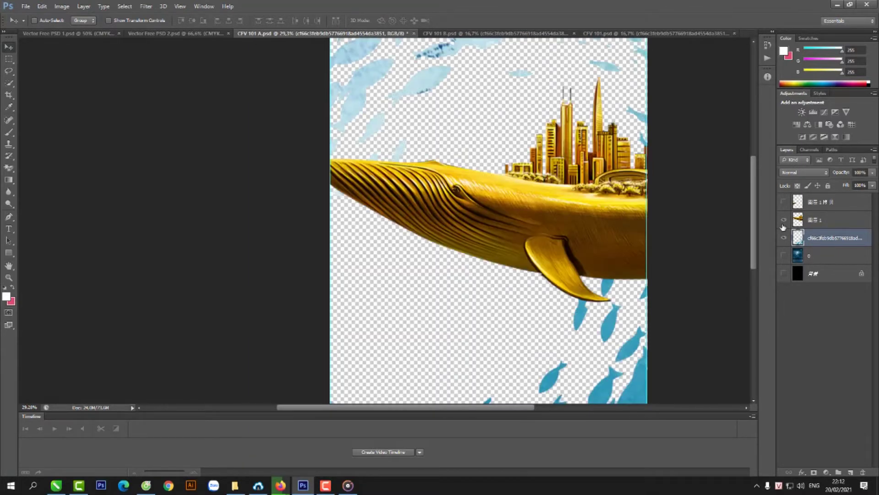
left_click(784, 202)
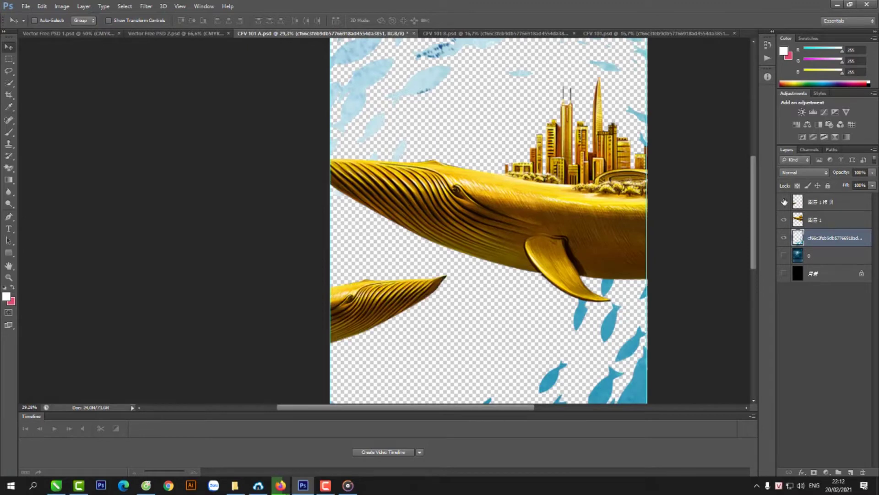
left_click(784, 256)
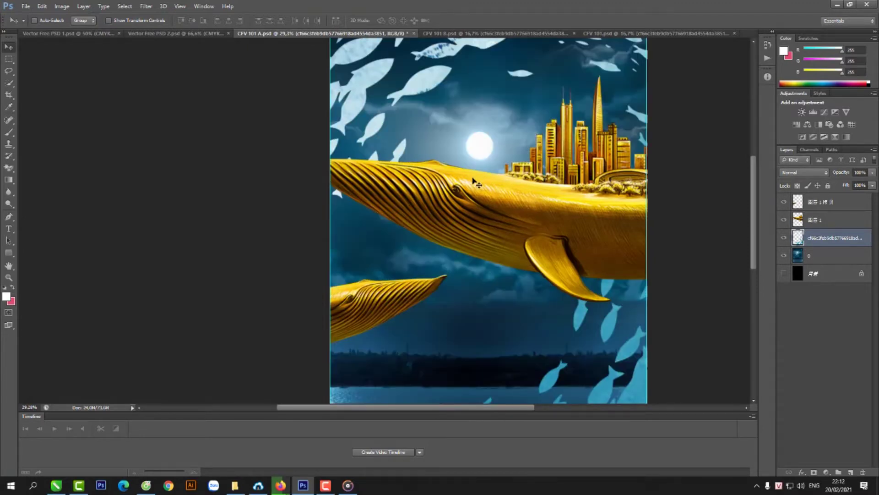
scroll(476, 181, "down", 2)
left_click(438, 33)
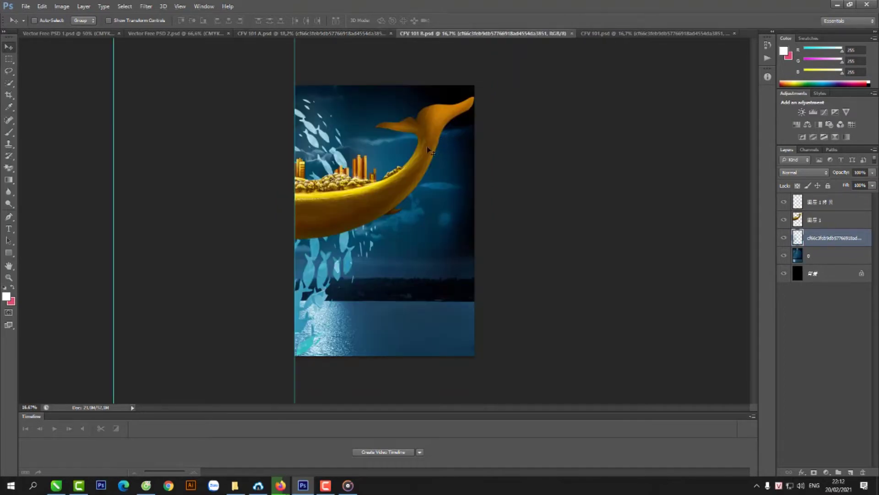
- In CFV 101 B, toggle the fish silhouettes, whale and black background layers off and on
scroll(371, 152, "up", 2)
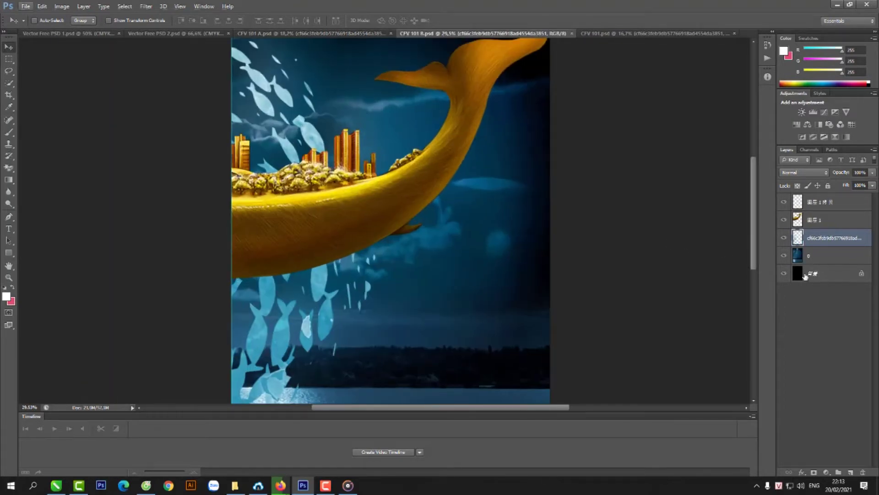
left_click(784, 238)
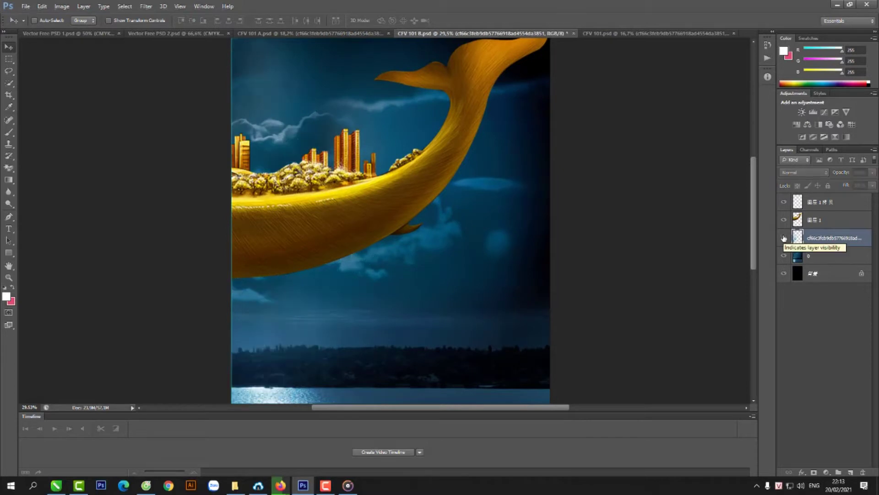
left_click(784, 238)
left_click(784, 219)
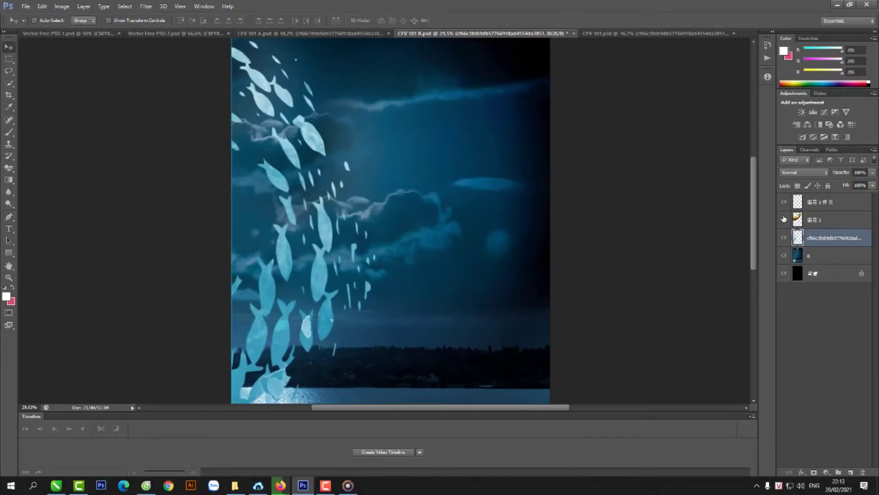
left_click(784, 274)
left_click(784, 274)
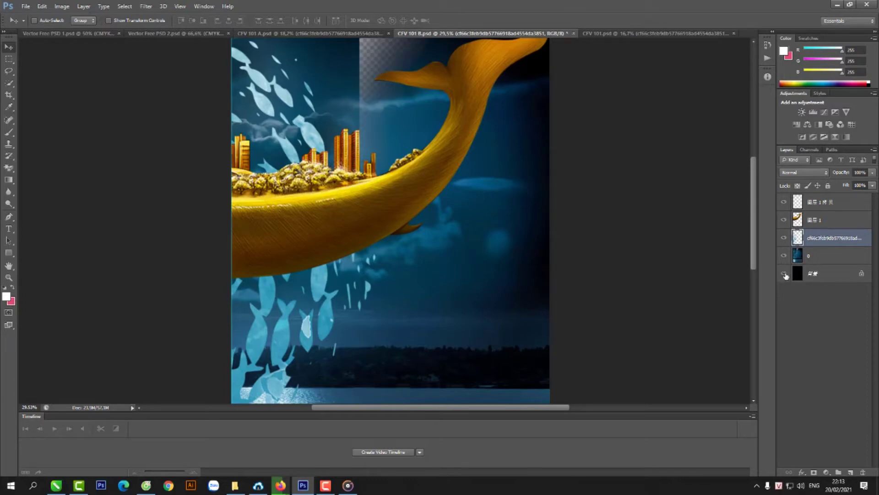
left_click(785, 274)
- Switch to CFV 101.psd and zoom the view in and out
left_click(595, 34)
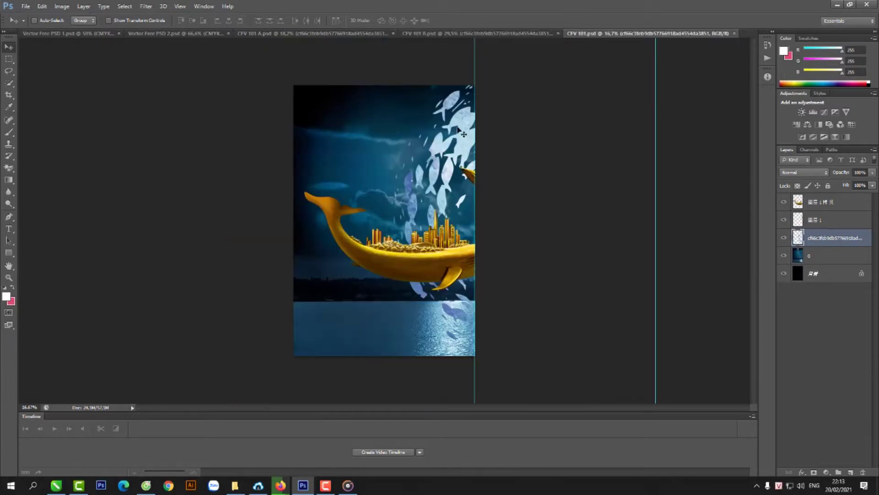
scroll(456, 197, "up", 1)
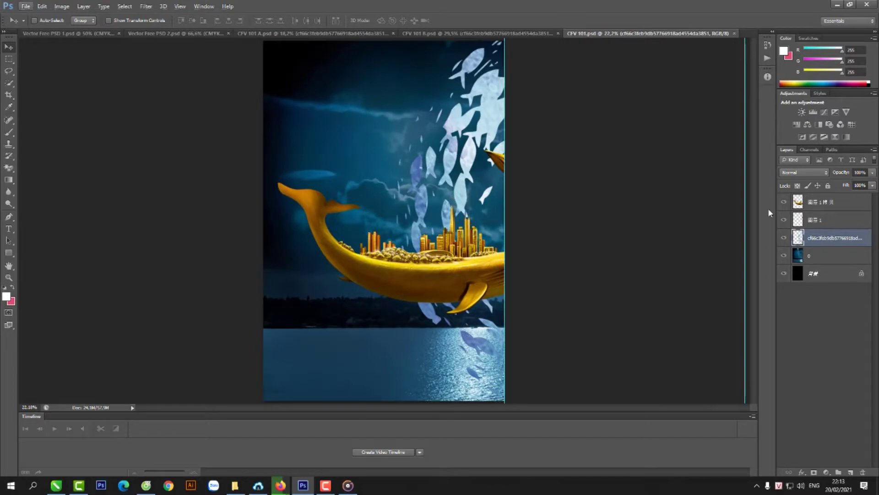
scroll(487, 272, "up", 1)
scroll(474, 275, "up", 1)
scroll(474, 274, "up", 1)
scroll(474, 273, "up", 1)
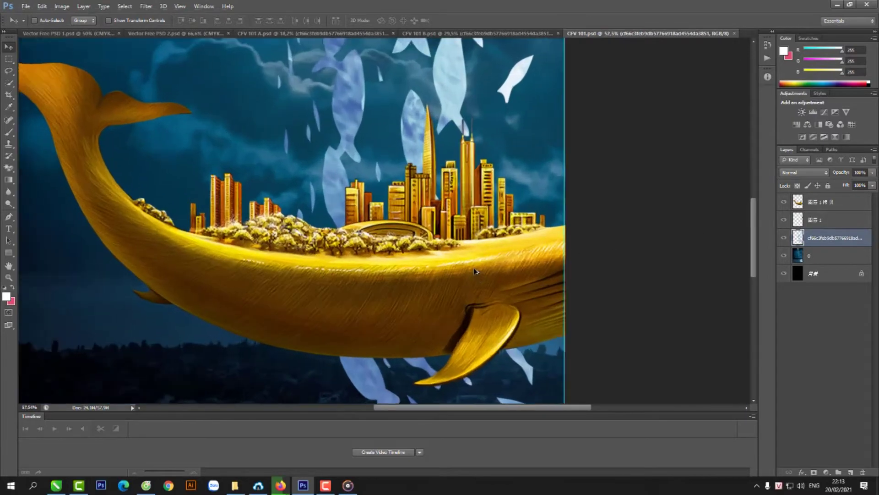
scroll(474, 272, "up", 1)
scroll(475, 271, "up", 1)
scroll(475, 271, "down", 1)
scroll(476, 271, "down", 1)
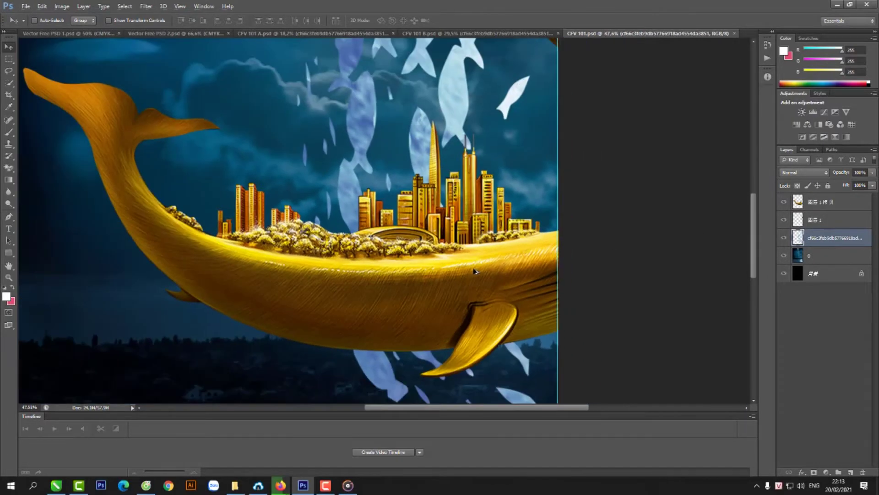
scroll(476, 272, "down", 1)
scroll(412, 265, "down", 1)
scroll(361, 275, "down", 1)
scroll(336, 270, "up", 1)
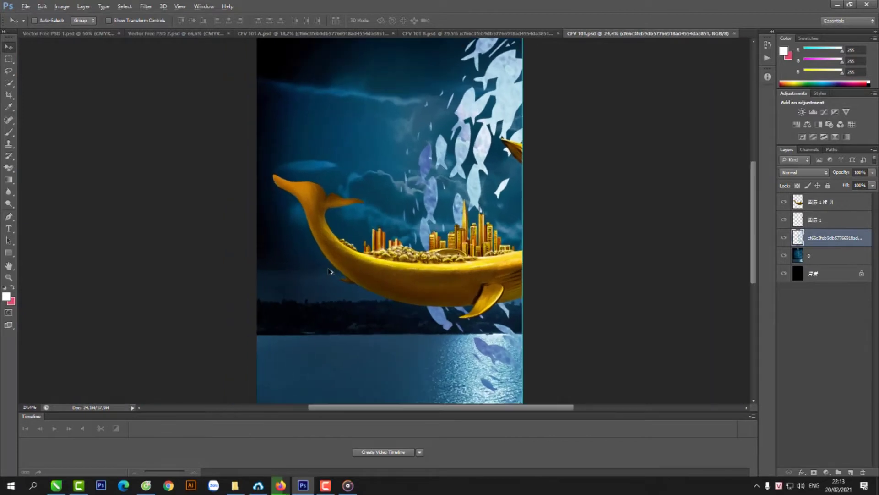
scroll(331, 271, "up", 1)
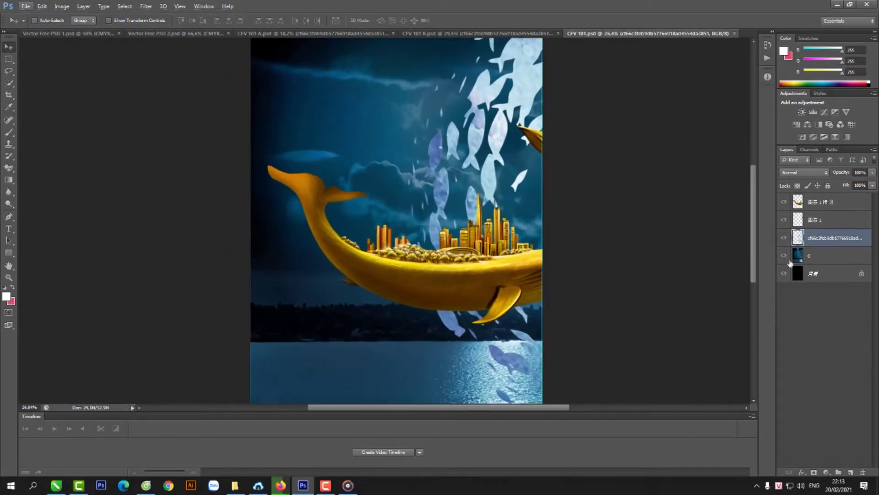
- Toggle the whale tail, top whale, sky background and fish layers off and back on
left_click(784, 220)
left_click(784, 220)
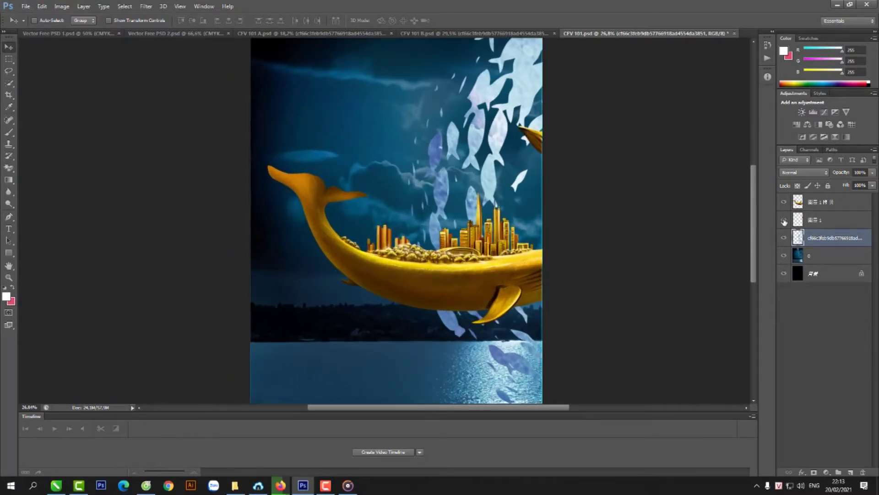
left_click(784, 202)
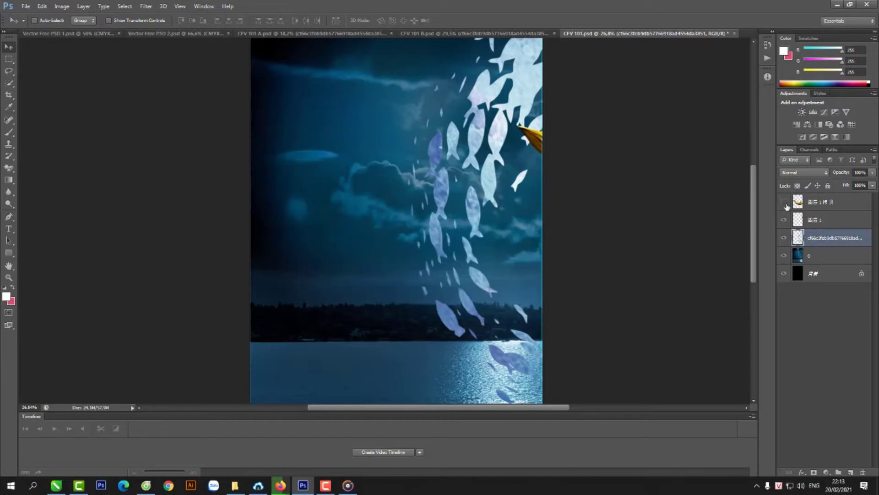
left_click(783, 256)
left_click(783, 257)
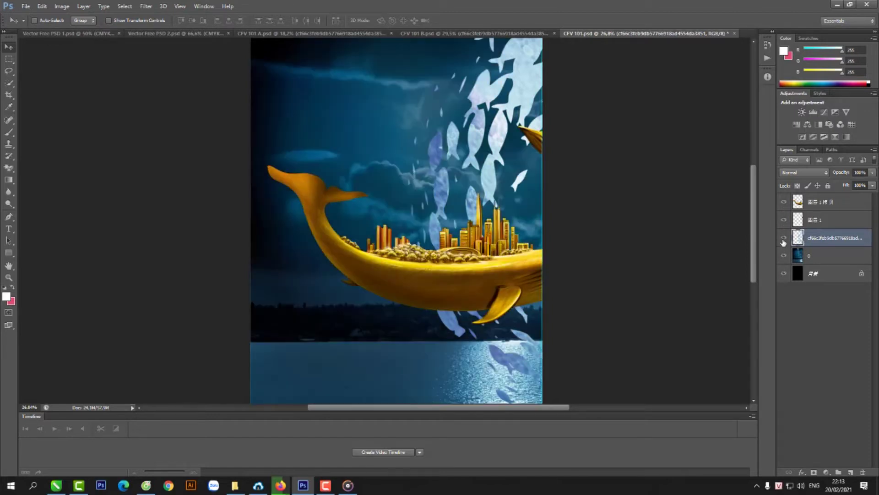
left_click(783, 238)
left_click(783, 238)
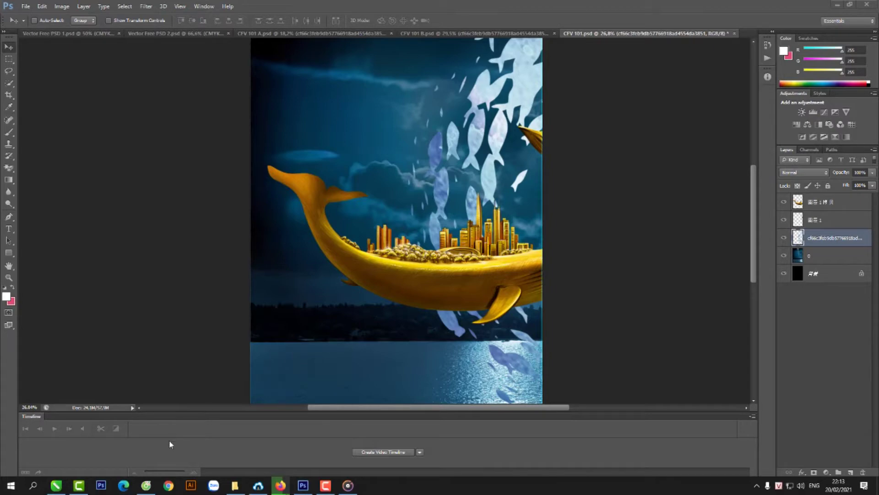
- In CorelDRAW, zoom in on the right whale's tail and cancel the Open Drawing dialog
left_click(56, 486)
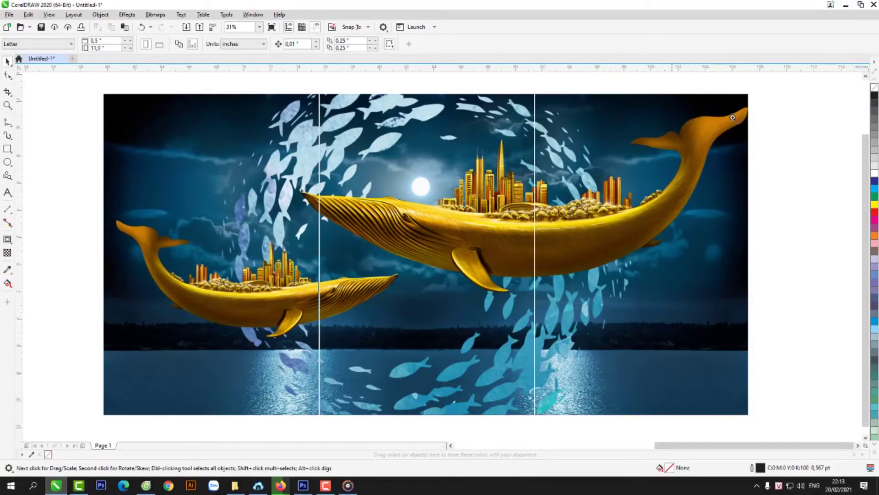
left_click_drag(795, 86, 107, 342)
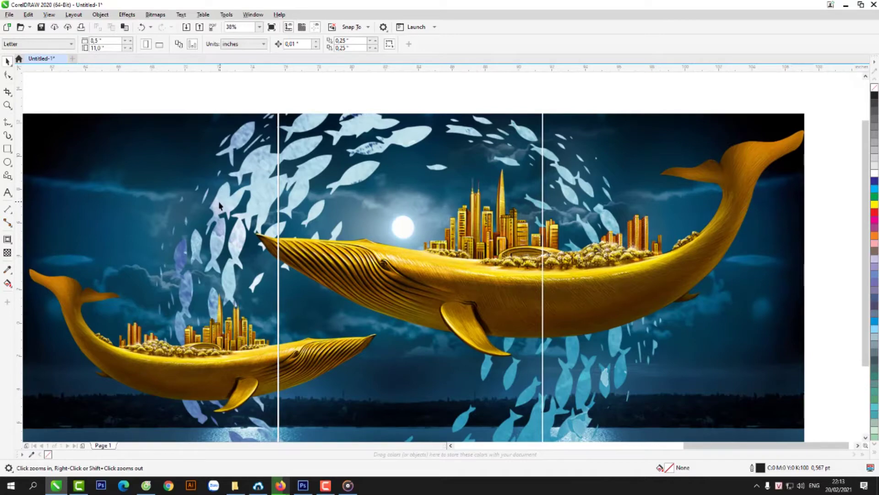
left_click(20, 27)
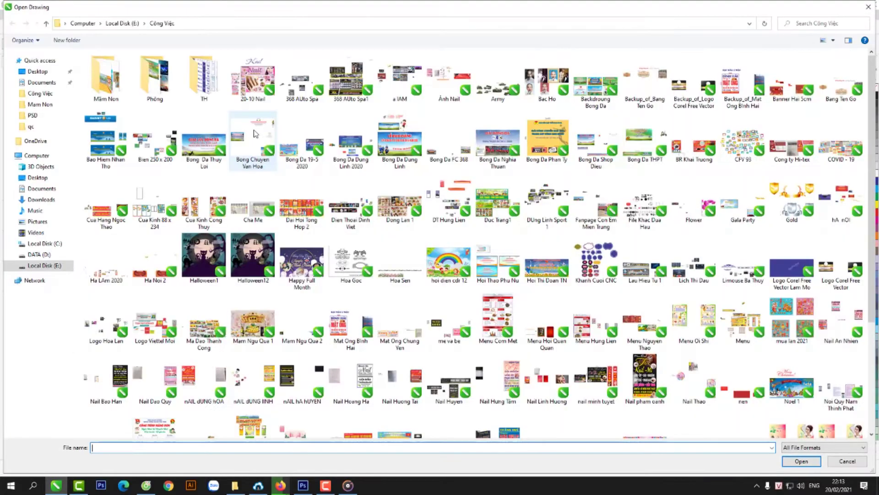
left_click(868, 8)
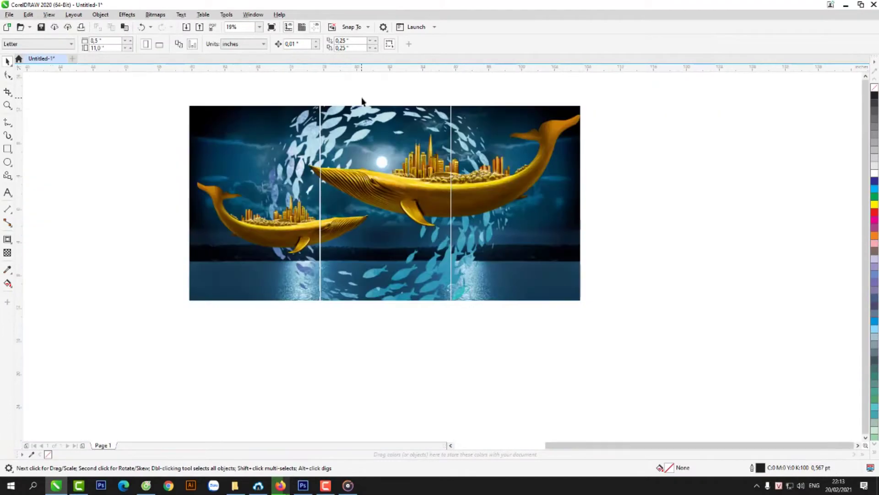
- Zoom in on the lower half of the whale artwork, then return to Photoshop
scroll(364, 100, "down", 2)
key("z")
left_click_drag(611, 185, 175, 344)
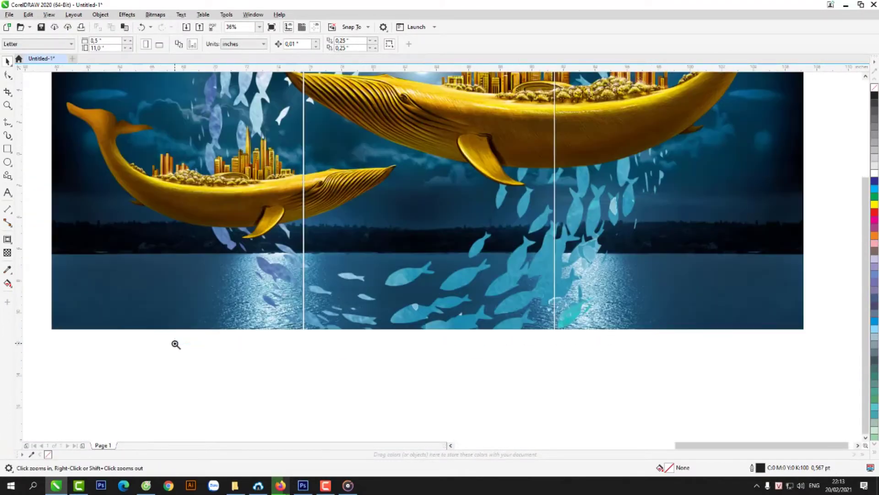
left_click(302, 485)
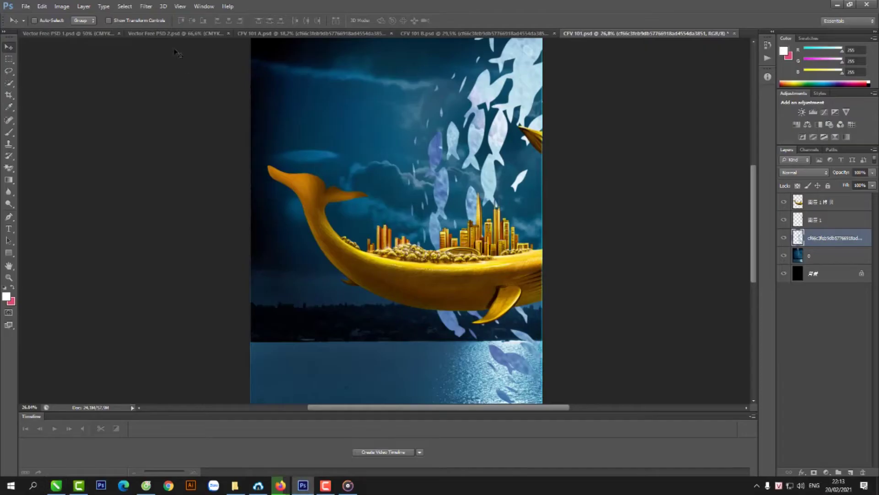
- Zoom into the Vector Free PSD 1 banner and pan to its Link tải download rows
left_click(181, 34)
left_click(98, 34)
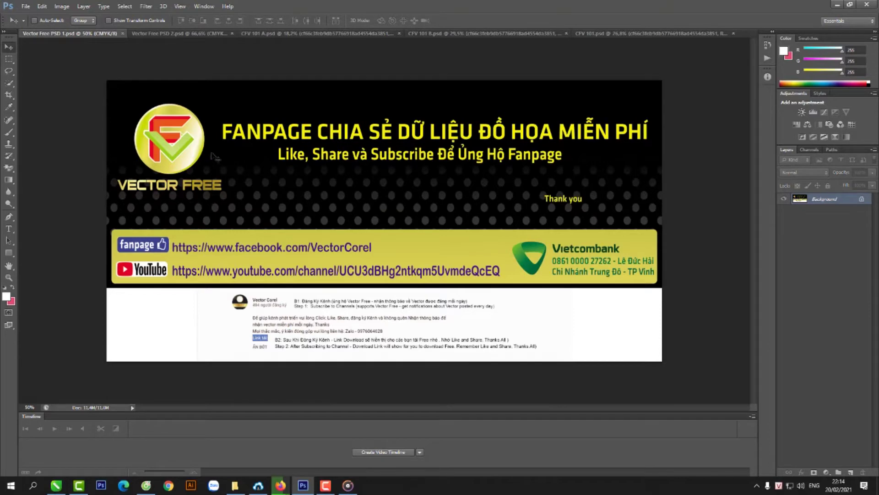
scroll(271, 187, "up", 1)
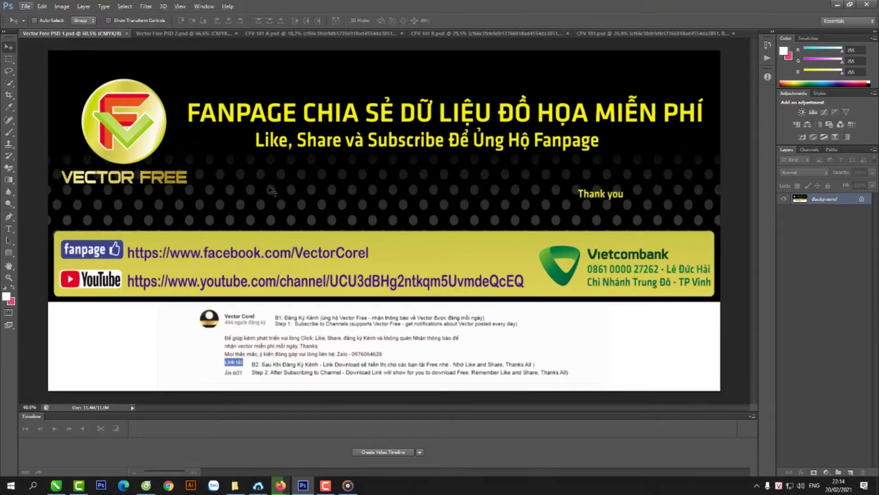
key("space")
scroll(375, 403, "up", 2)
scroll(394, 412, "up", 1)
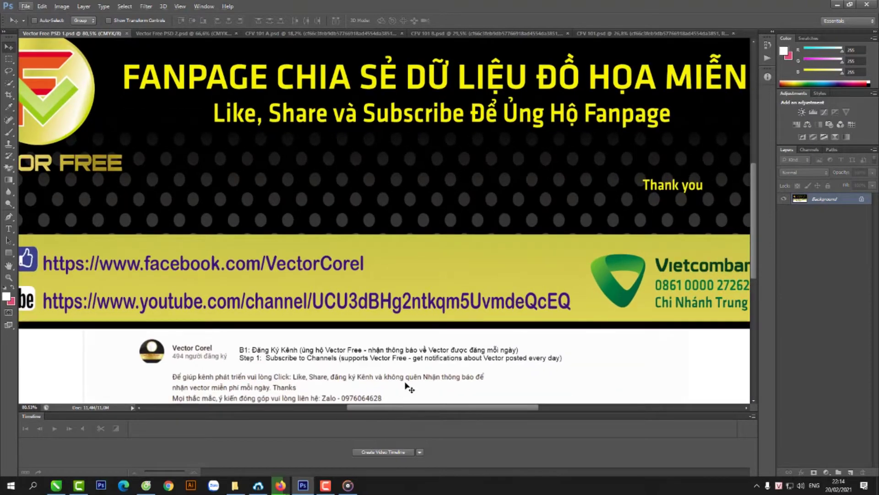
left_click_drag(408, 386, 401, 307)
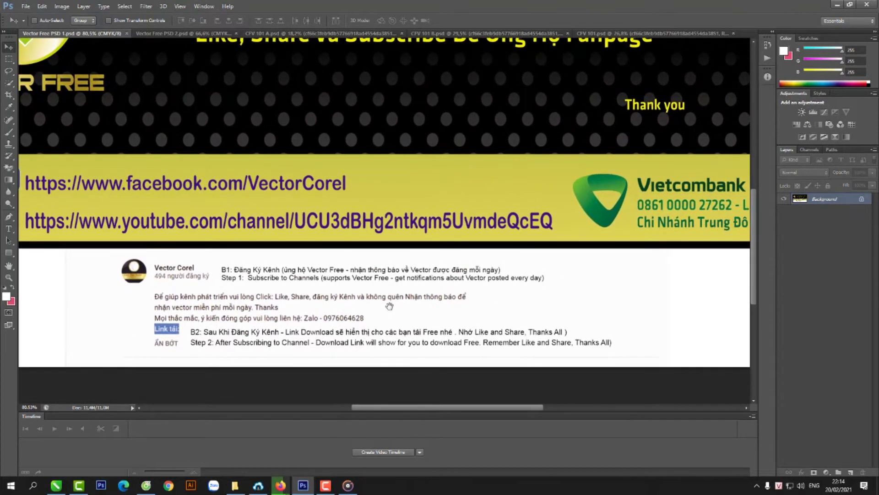
scroll(389, 343, "up", 2)
scroll(389, 343, "up", 1)
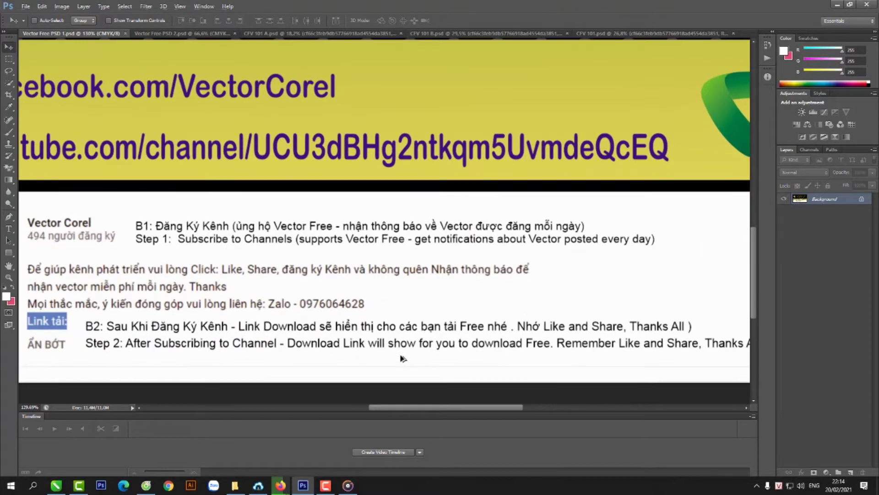
scroll(388, 343, "left", 2)
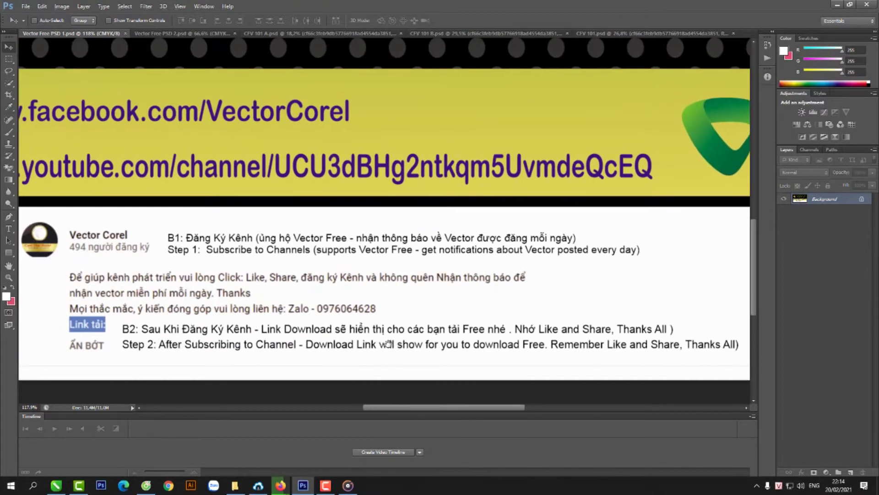
scroll(388, 343, "right", 3)
scroll(389, 345, "left", 3)
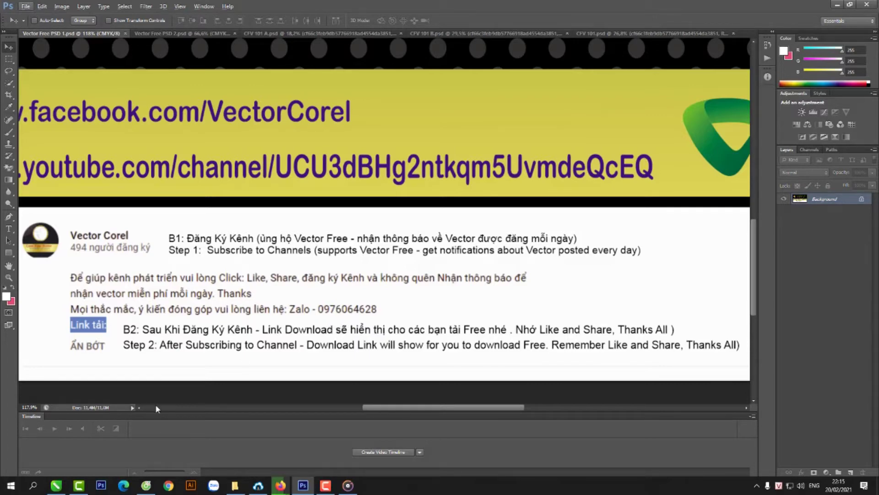
- Scroll over the joined whale triptych in CorelDRAW, then zoom out and back in with the Zoom tool
left_click(54, 486)
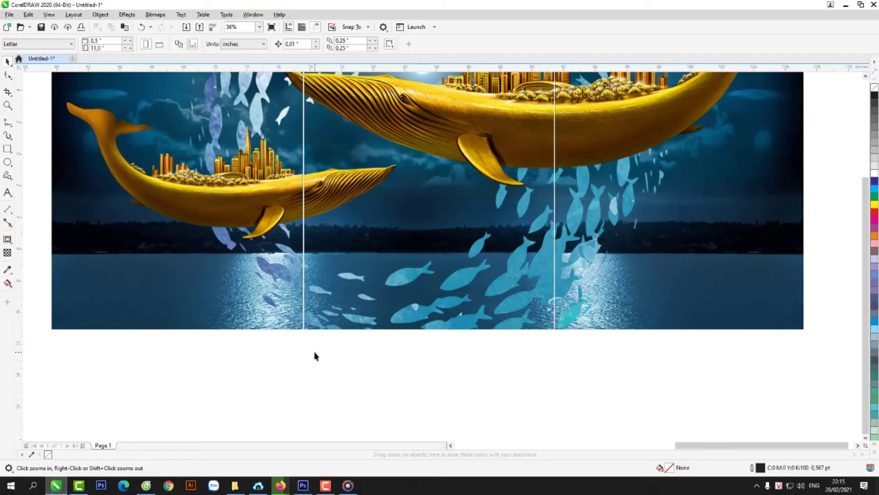
scroll(314, 353, "down", 1)
scroll(319, 349, "up", 1)
scroll(319, 349, "up", 1)
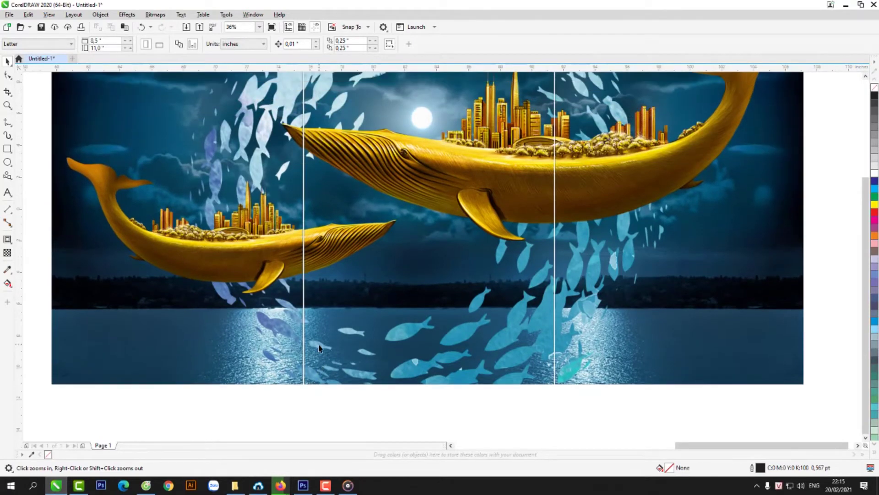
scroll(319, 349, "up", 1)
scroll(319, 349, "up", 1)
scroll(319, 349, "up", 1)
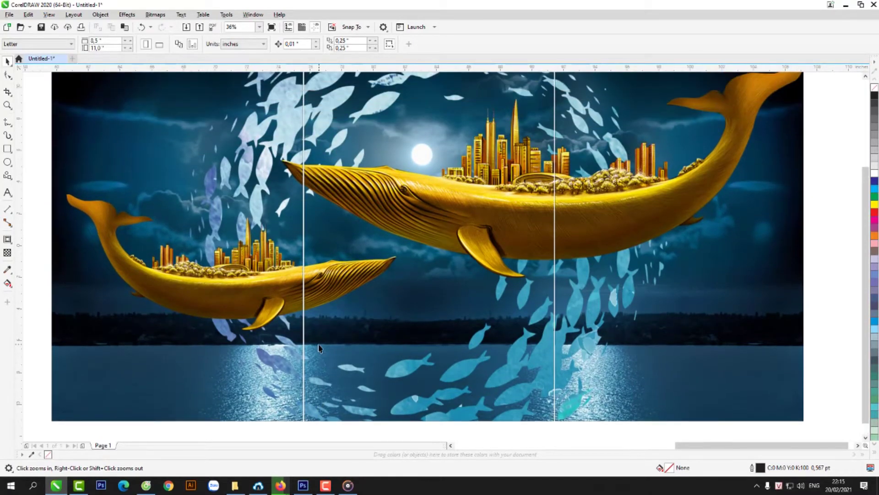
scroll(319, 349, "up", 1)
scroll(319, 349, "down", 1)
right_click(319, 349)
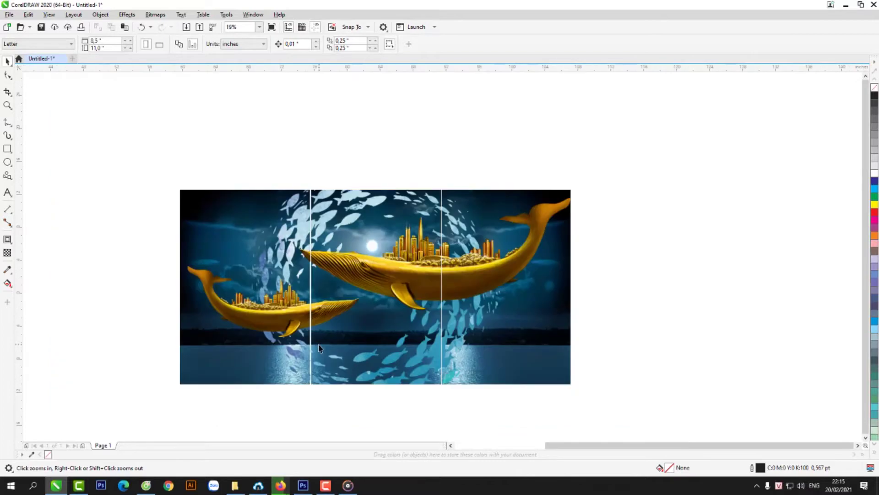
left_click(319, 349)
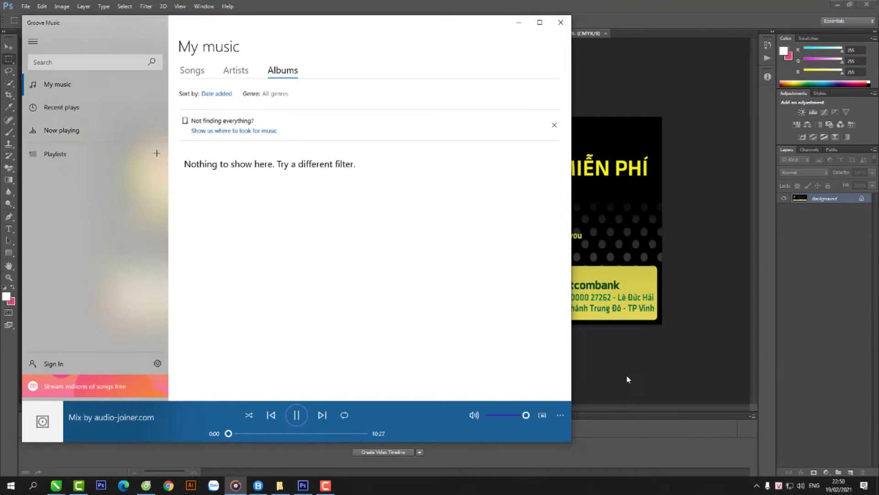
- Bring the Vector Free PSD 2 banner forward and zoom it to about 66%
left_click(628, 379)
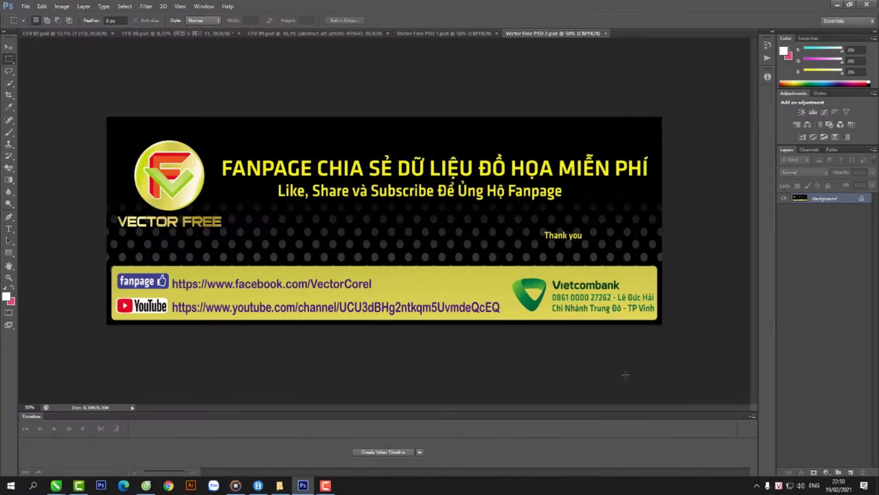
scroll(447, 223, "up", 1, "alt")
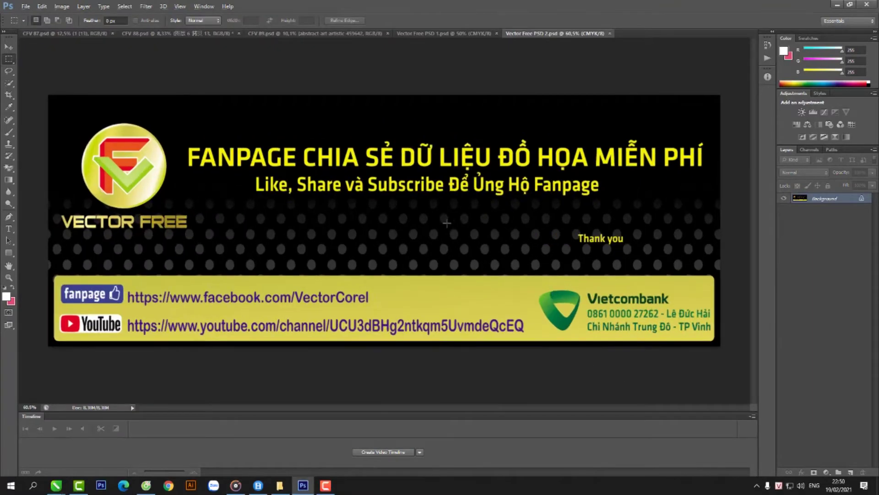
scroll(444, 229, "up", 1, "alt")
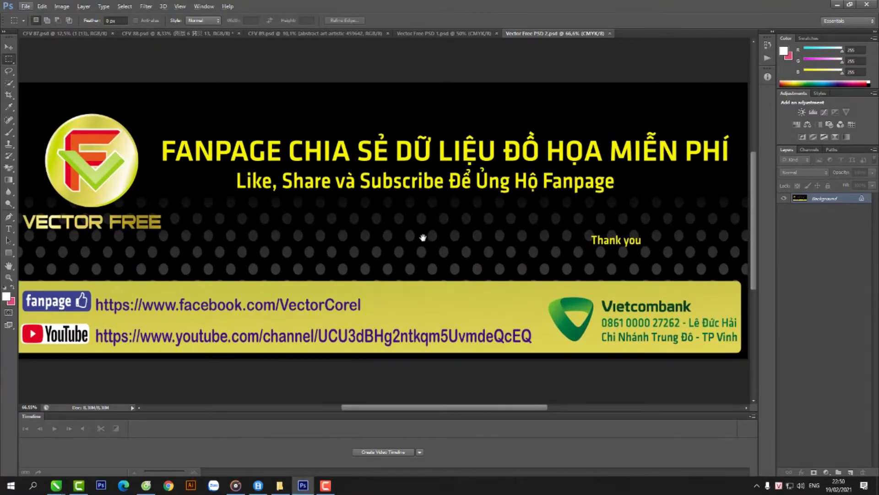
left_click_drag(422, 237, 427, 237)
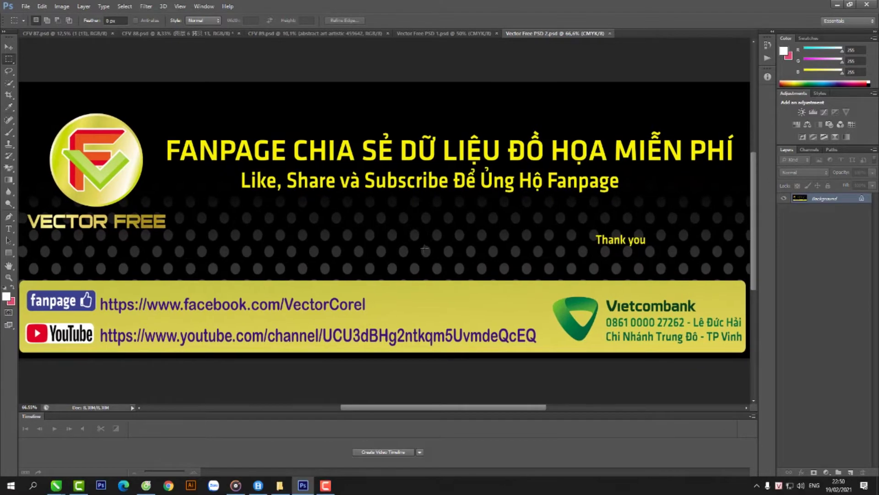
- Show the Facebook group page in Cốc Cốc, then minimize it back to Photoshop
left_click(148, 484)
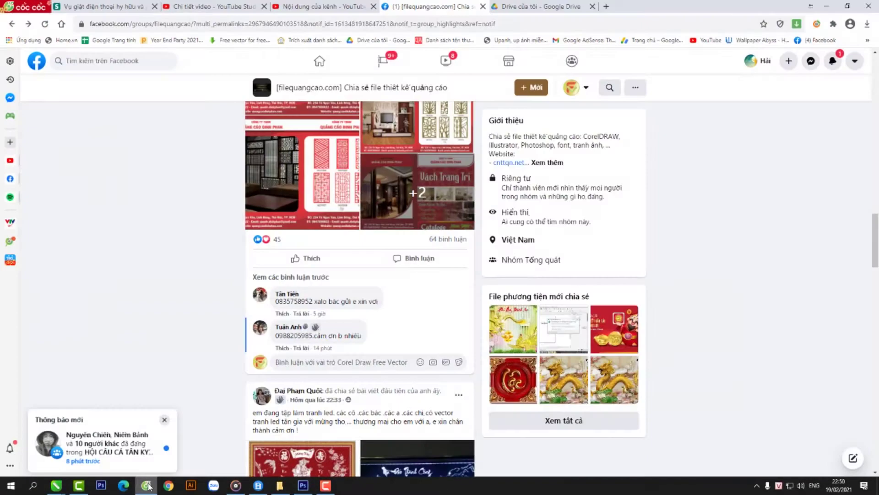
left_click(148, 485)
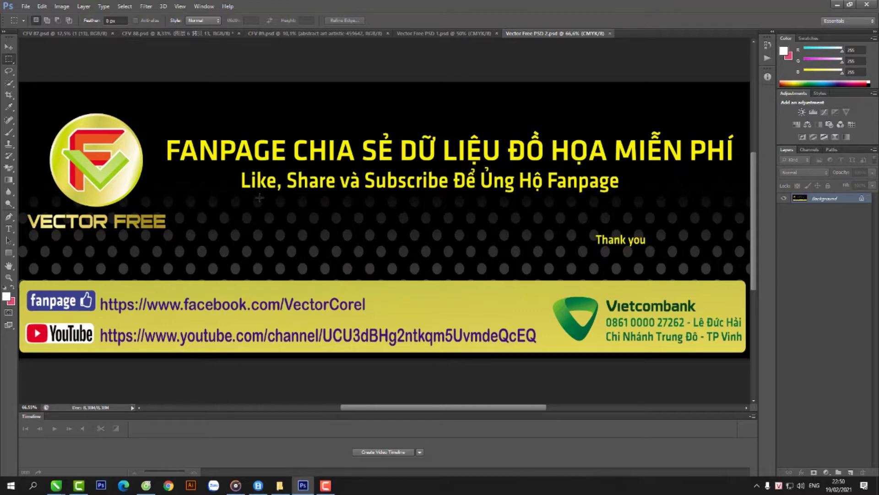
- Switch to the CFV 87.psd waterfall-window artwork and zoom in and out across it
left_click(79, 35)
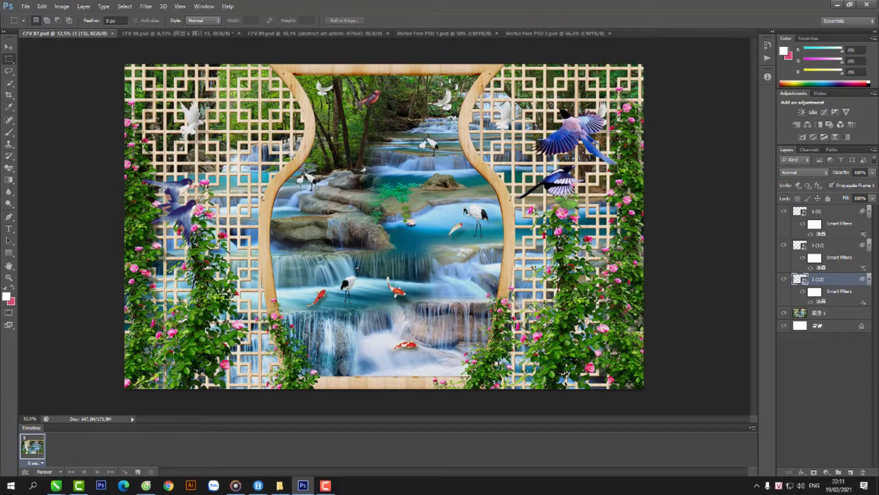
scroll(259, 161, "up", 1)
scroll(259, 161, "up", 2)
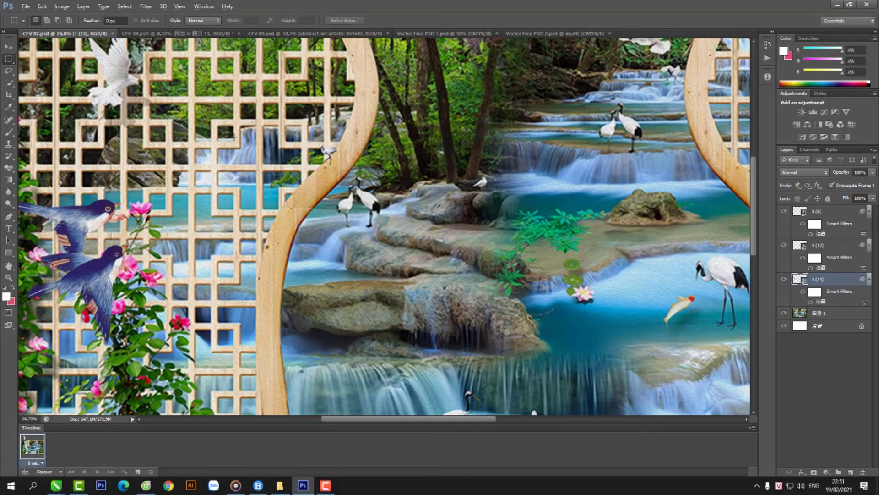
scroll(234, 136, "up", 1)
scroll(184, 117, "up", 1)
scroll(138, 98, "up", 2)
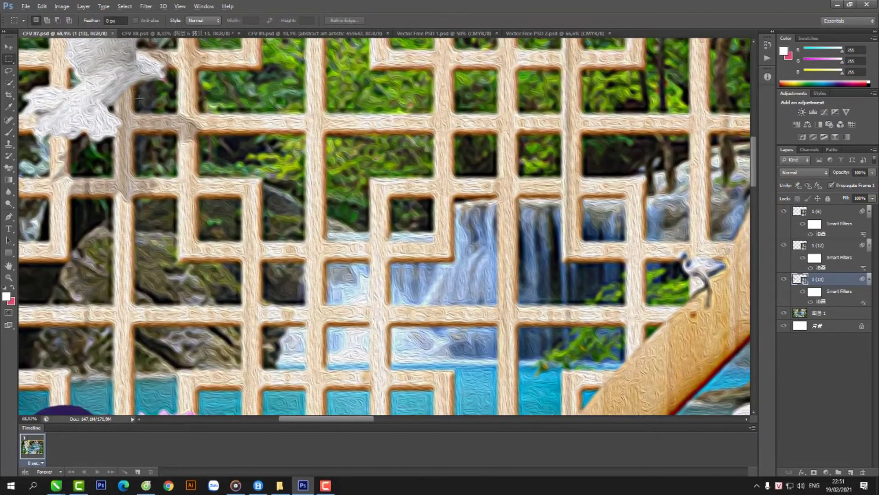
scroll(139, 97, "down", 2)
scroll(243, 151, "down", 1)
scroll(238, 176, "up", 1)
scroll(196, 256, "up", 1)
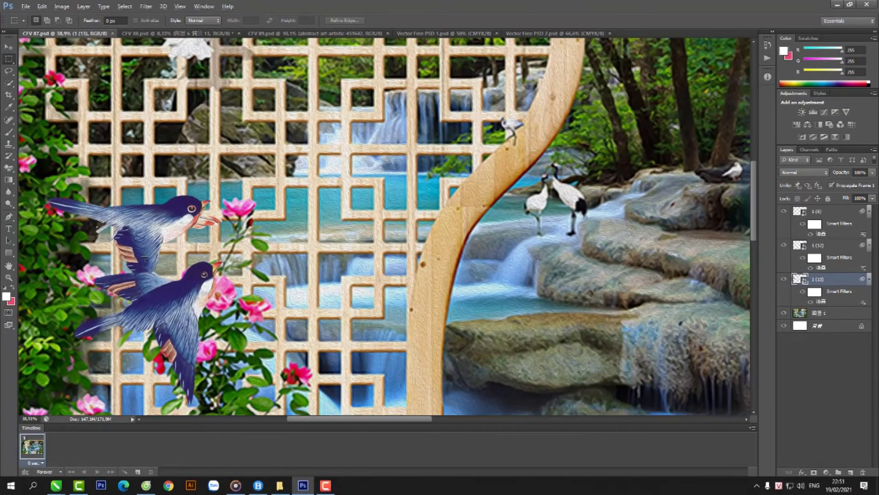
scroll(196, 257, "up", 1)
scroll(195, 252, "up", 1)
scroll(194, 250, "up", 1)
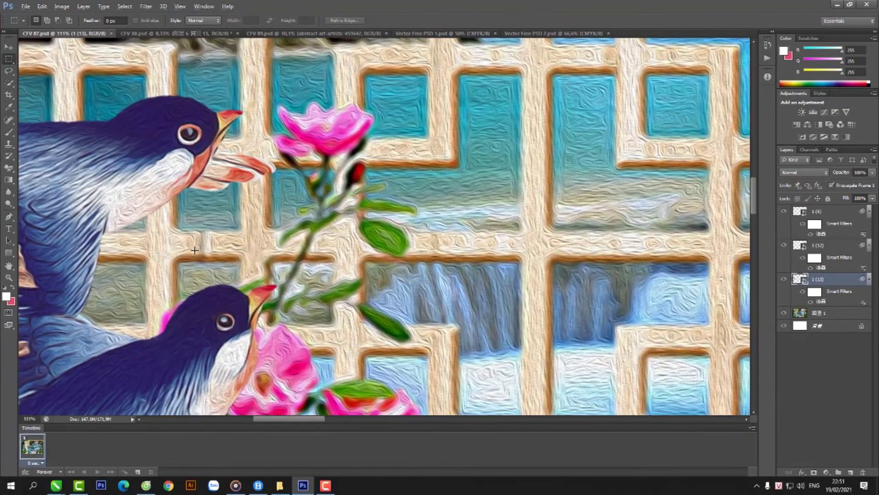
scroll(194, 250, "down", 1)
scroll(231, 256, "down", 1)
scroll(265, 255, "down", 1)
scroll(323, 257, "down", 1)
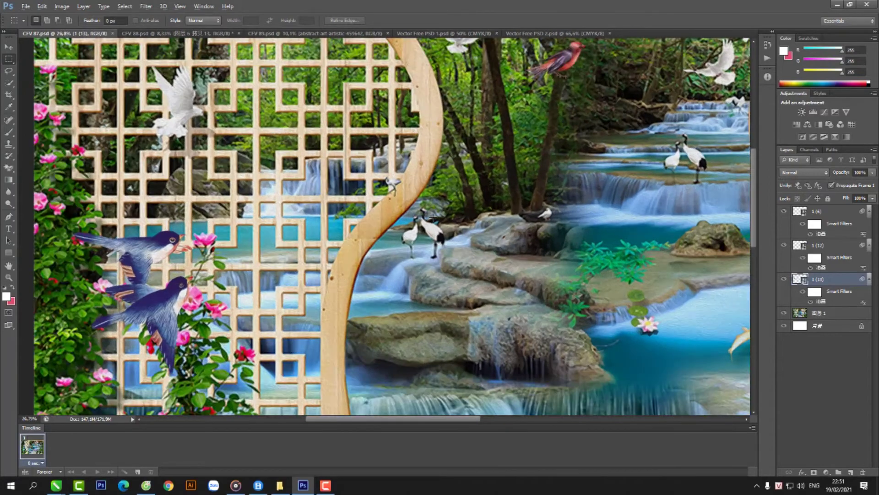
scroll(437, 240, "up", 1)
scroll(438, 241, "up", 1)
scroll(438, 241, "up", 1)
scroll(439, 242, "up", 1)
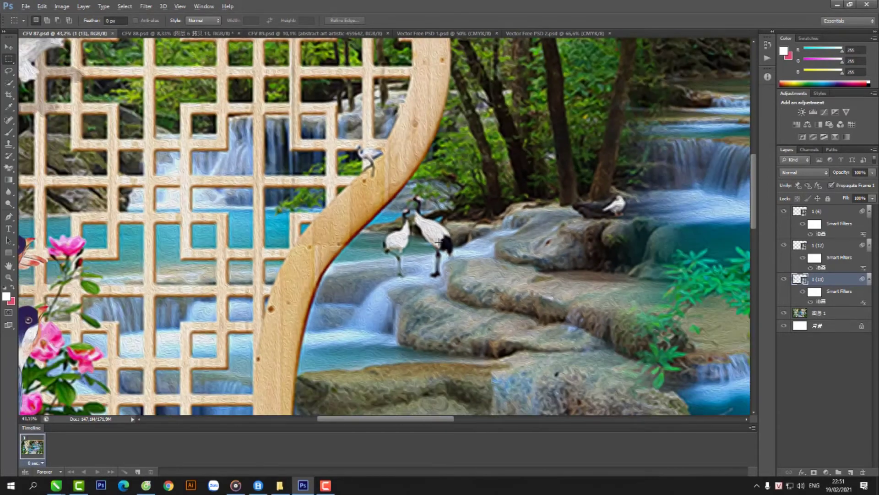
scroll(438, 241, "down", 1)
scroll(440, 243, "down", 1)
scroll(559, 285, "down", 1)
scroll(539, 302, "down", 1)
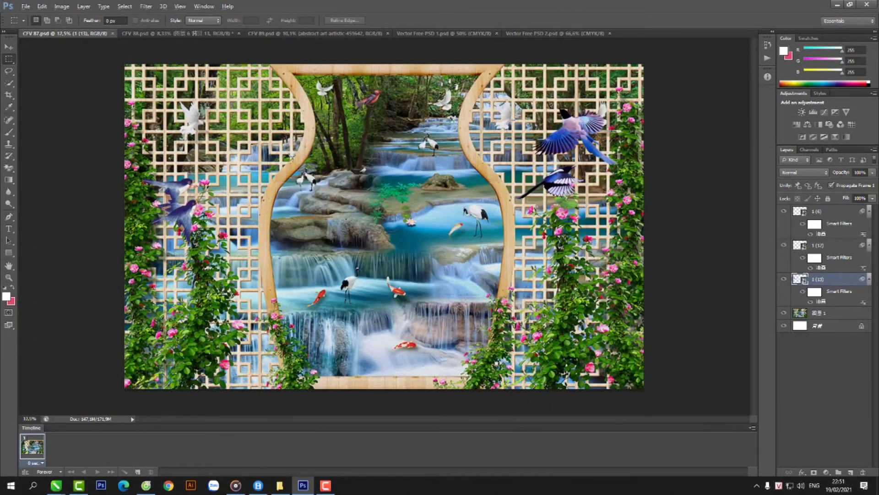
scroll(392, 353, "up", 1)
scroll(392, 353, "up", 1)
scroll(393, 359, "up", 1)
scroll(394, 368, "up", 1)
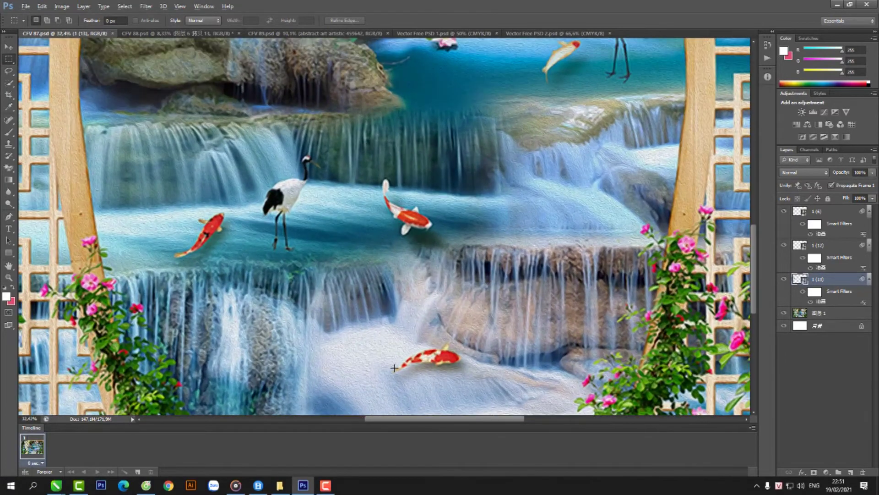
- Keep zooming in and out to inspect other areas of the waterfall scene
key("alt")
scroll(566, 369, "down", 3)
scroll(566, 368, "down", 3)
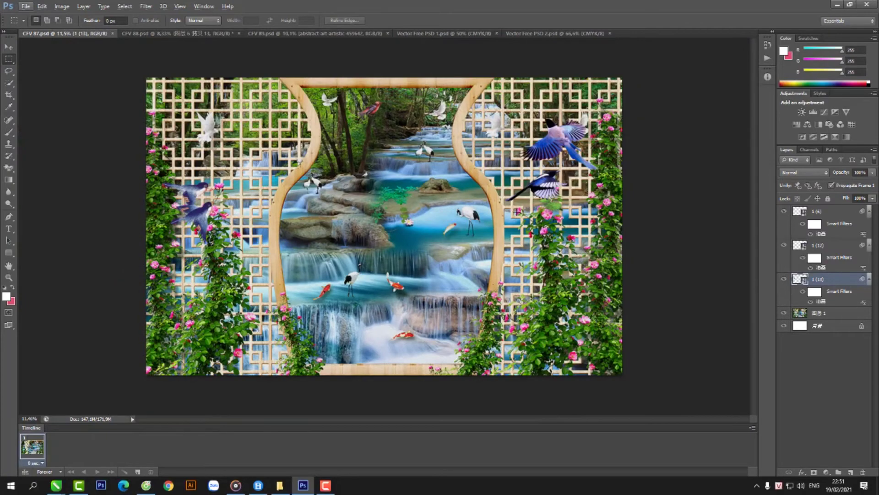
scroll(492, 151, "up", 5)
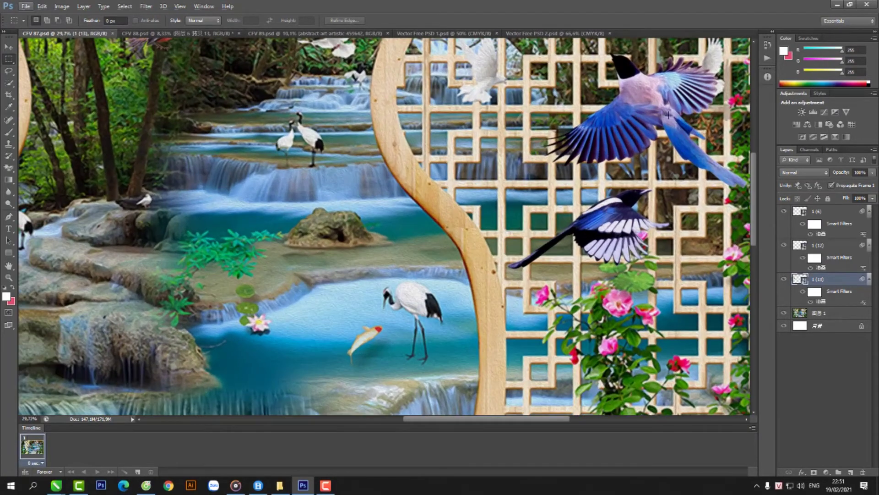
scroll(655, 62, "up", 1)
scroll(653, 47, "up", 1)
scroll(637, 74, "up", 2)
scroll(638, 74, "down", 2)
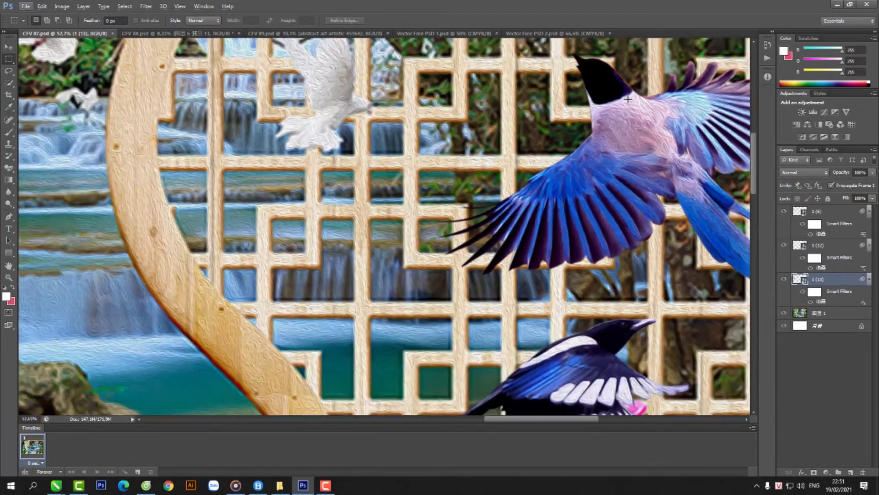
scroll(622, 127, "down", 1)
scroll(610, 113, "down", 1)
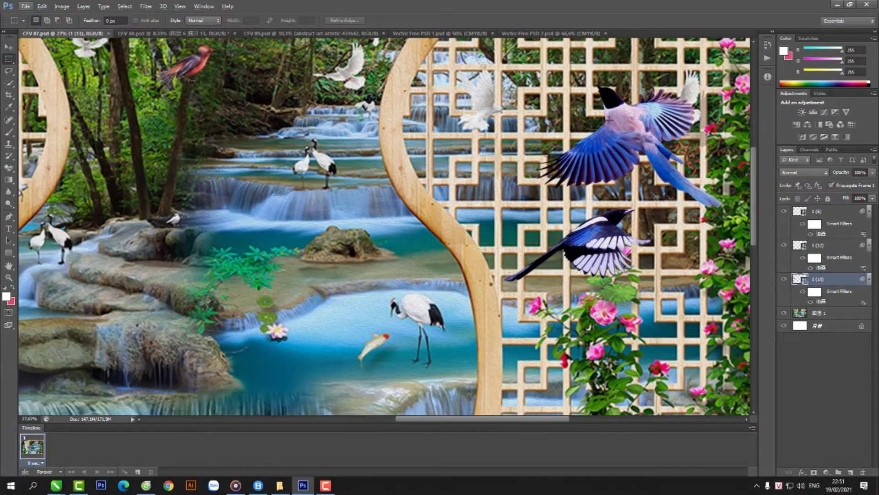
scroll(574, 130, "down", 1)
scroll(325, 364, "up", 1)
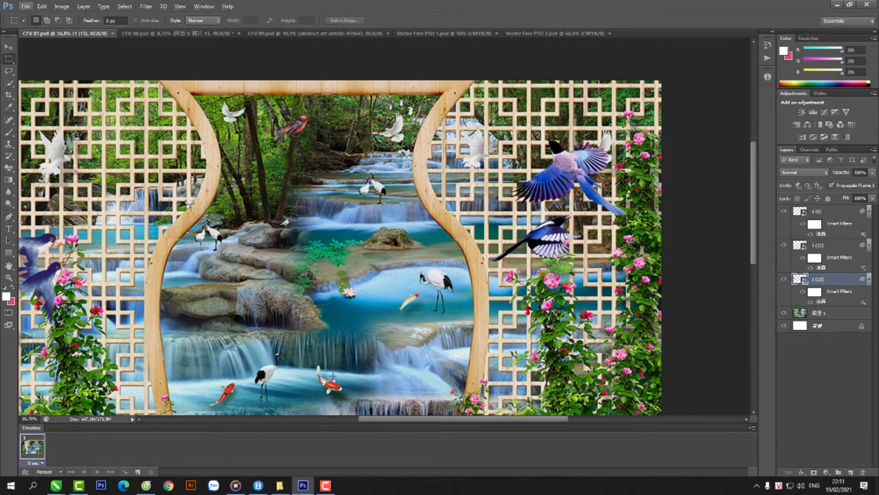
scroll(333, 375, "up", 1)
scroll(341, 382, "up", 1)
scroll(367, 389, "up", 1)
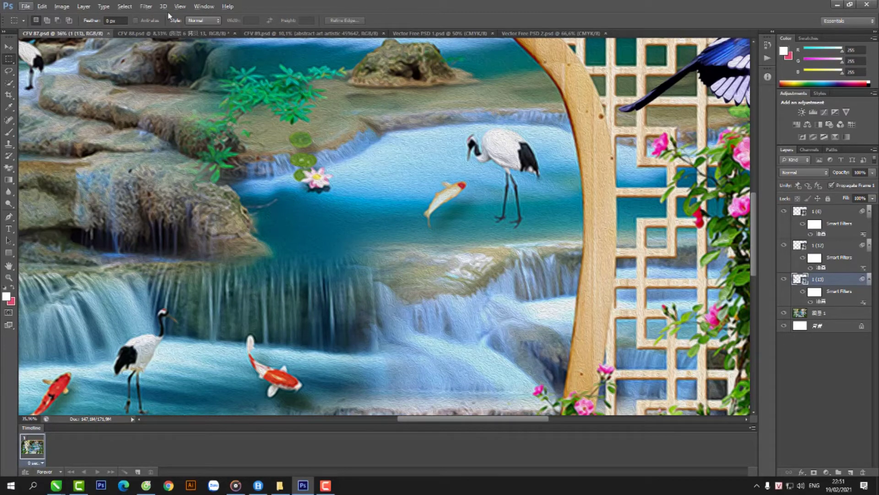
left_click(170, 33)
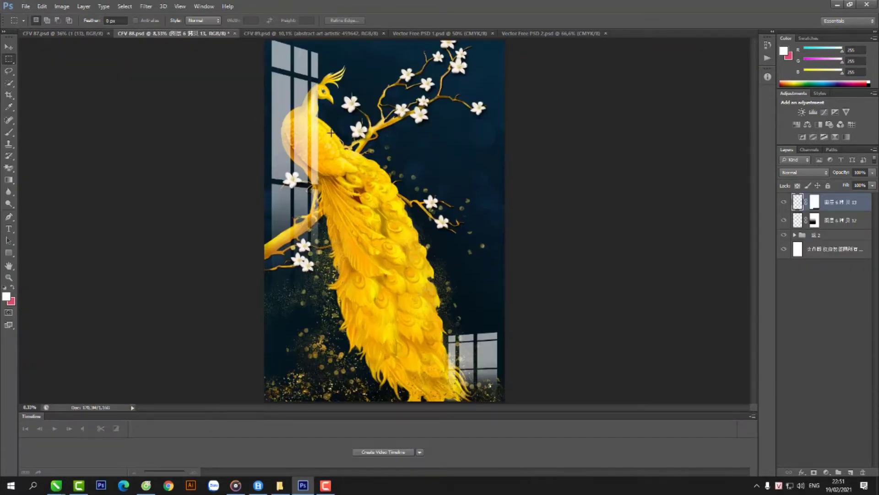
scroll(306, 85, "up", 3)
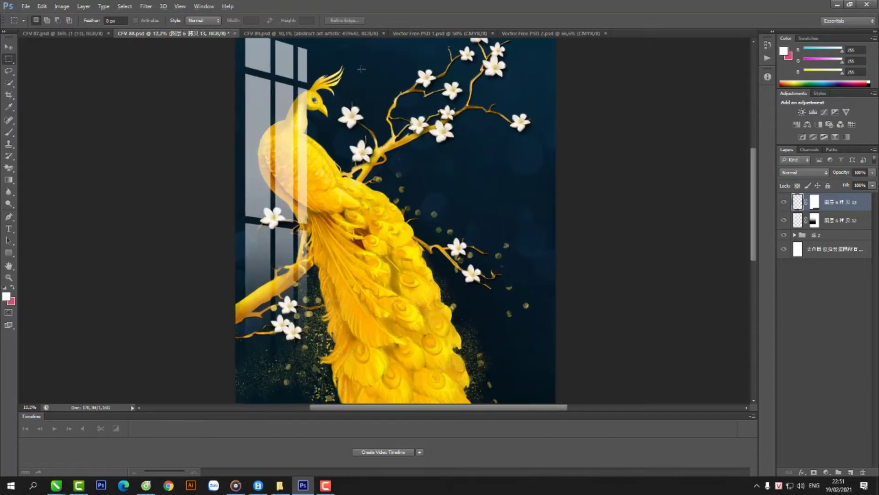
scroll(306, 108, "up", 2)
scroll(304, 115, "up", 2)
scroll(303, 119, "up", 2)
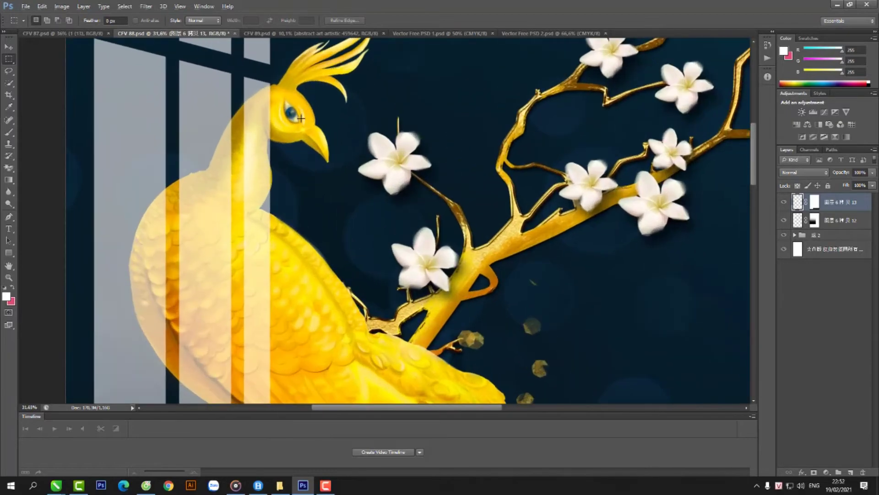
scroll(301, 123, "up", 1)
scroll(301, 124, "up", 1)
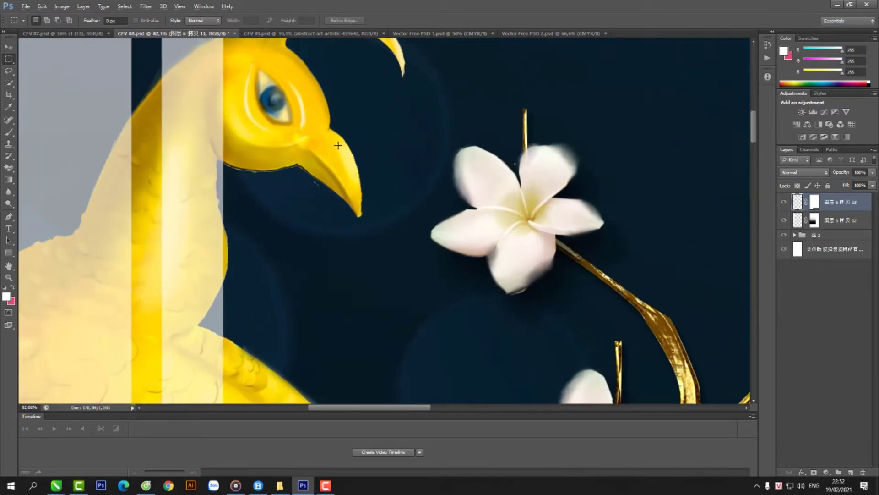
scroll(335, 147, "down", 4)
scroll(335, 143, "up", 2)
scroll(334, 143, "down", 2)
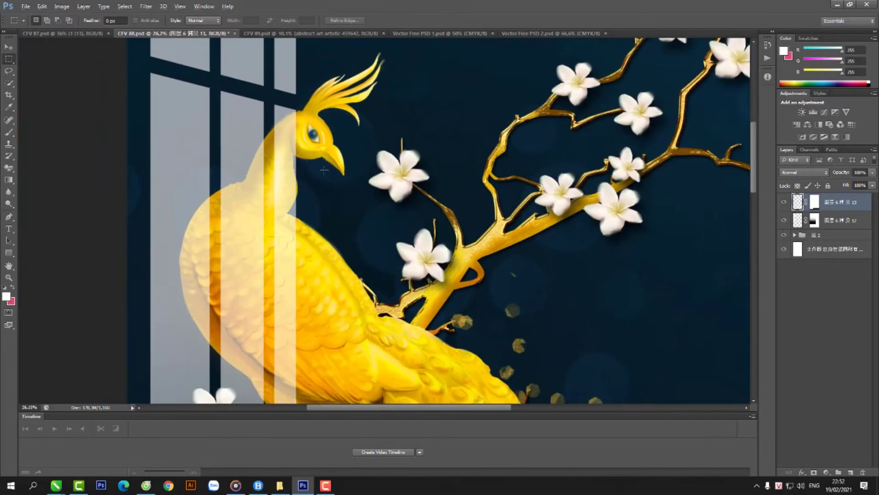
scroll(323, 188, "down", 2)
scroll(339, 252, "down", 2)
scroll(357, 320, "down", 2)
scroll(371, 349, "up", 1)
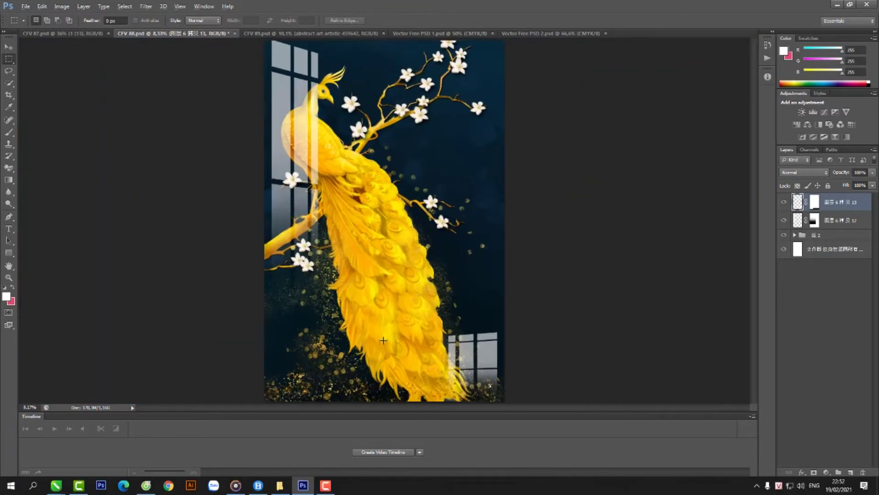
scroll(380, 339, "up", 2)
scroll(380, 284, "up", 2)
scroll(386, 265, "up", 2)
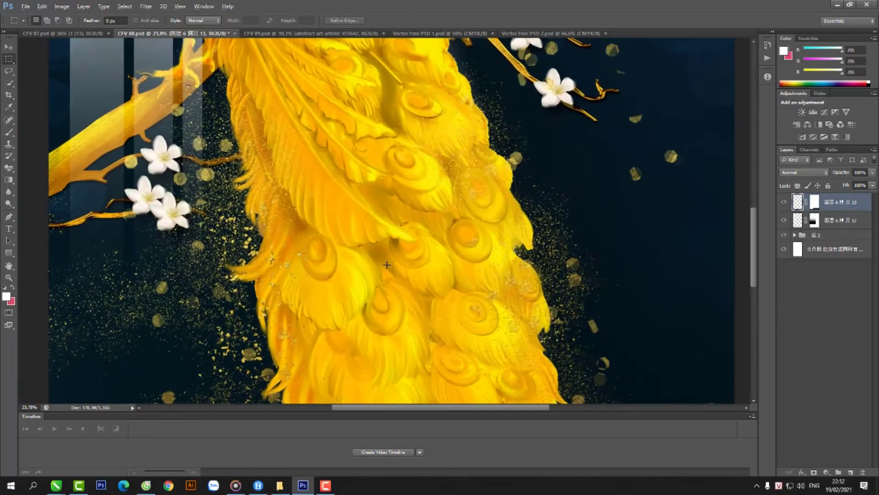
scroll(390, 264, "up", 2)
scroll(392, 264, "up", 1)
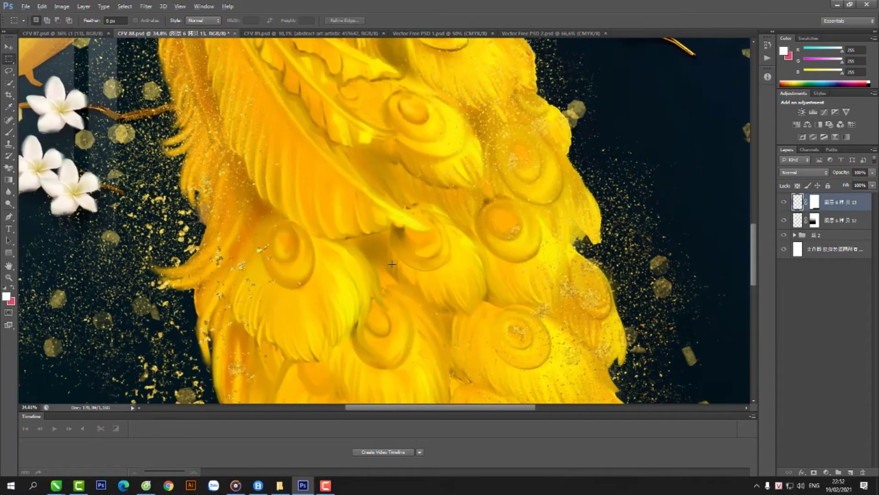
scroll(393, 264, "up", 1)
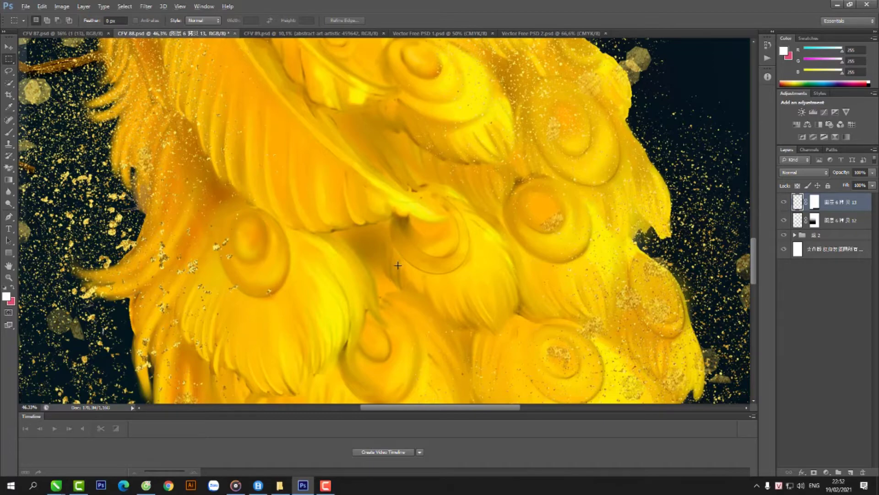
scroll(399, 266, "down", 1)
scroll(398, 267, "down", 1)
scroll(398, 268, "down", 1)
scroll(399, 269, "down", 1)
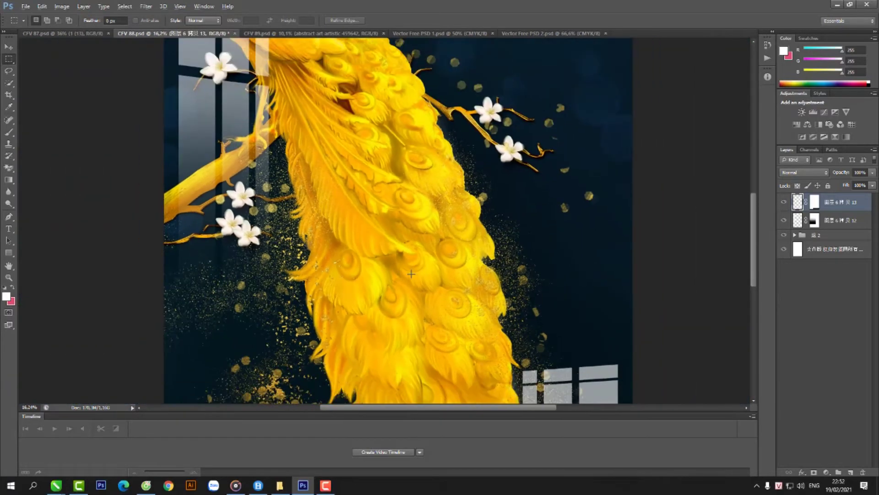
scroll(410, 273, "down", 1)
scroll(412, 275, "down", 1)
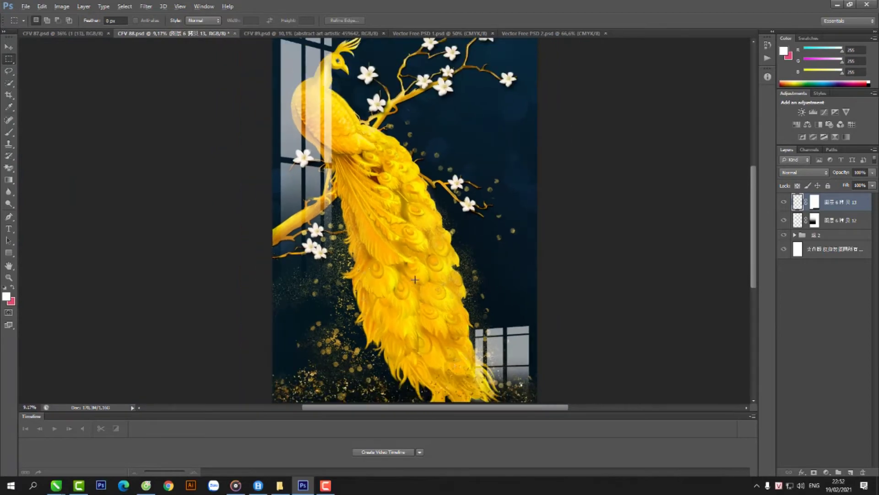
scroll(415, 280, "down", 1)
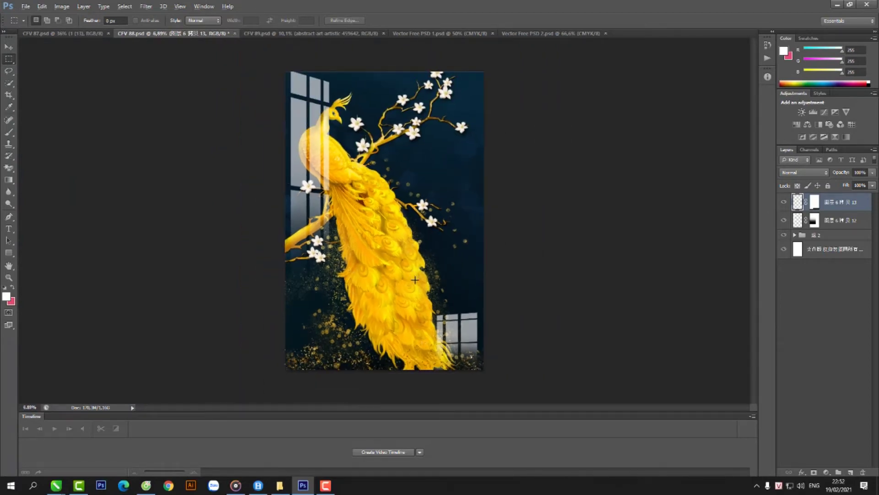
scroll(383, 330, "up", 1)
scroll(366, 343, "up", 1)
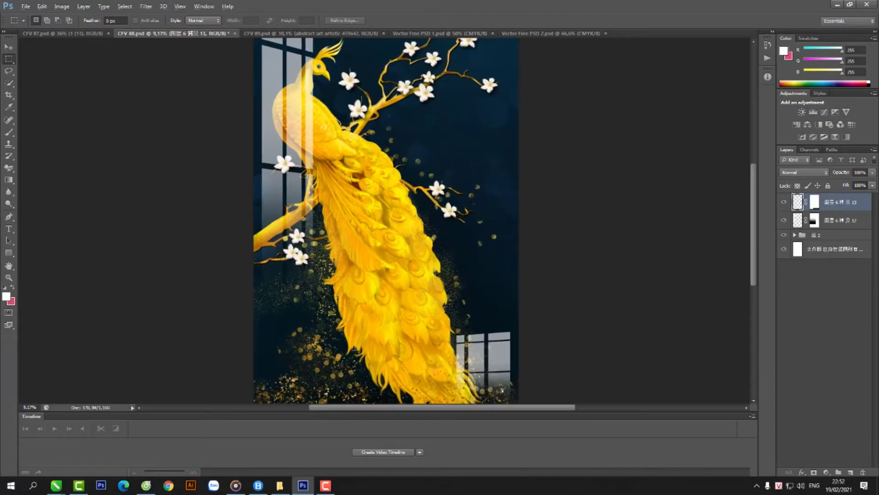
scroll(353, 348, "up", 1)
scroll(347, 350, "up", 2)
scroll(352, 349, "up", 1)
scroll(362, 346, "up", 2)
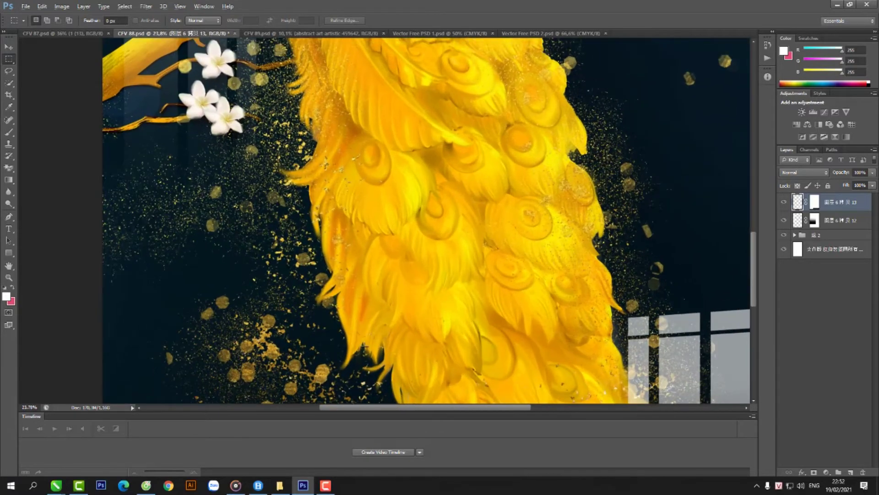
scroll(366, 344, "up", 1)
scroll(390, 343, "up", 1)
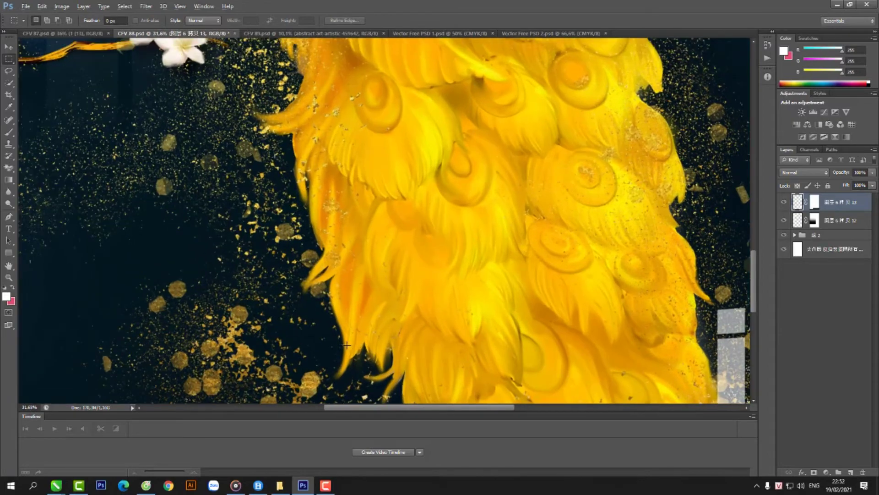
scroll(412, 343, "up", 1)
scroll(435, 341, "up", 1)
scroll(445, 332, "down", 1)
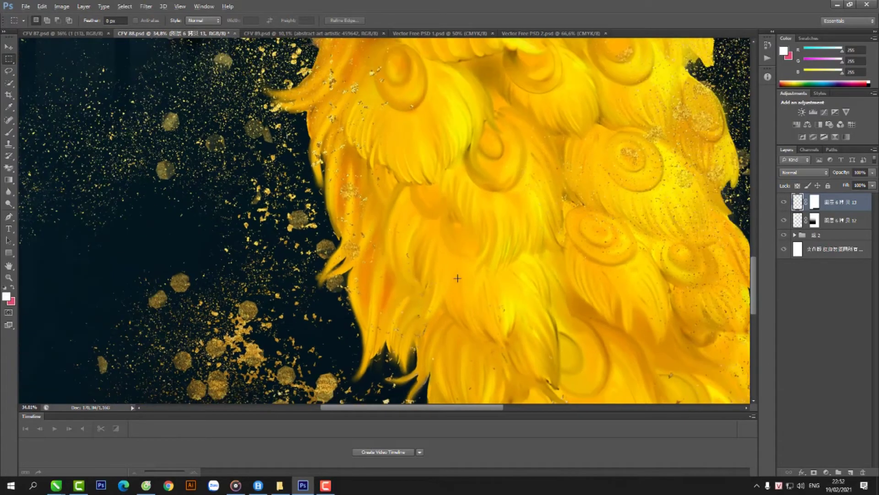
scroll(458, 280, "down", 1)
scroll(501, 137, "up", 1)
scroll(495, 130, "up", 1)
scroll(493, 132, "up", 1)
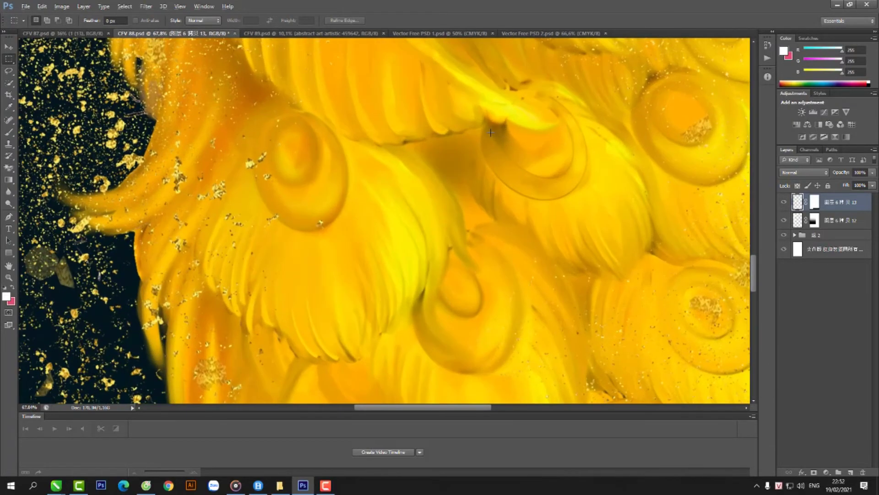
scroll(490, 134, "down", 1)
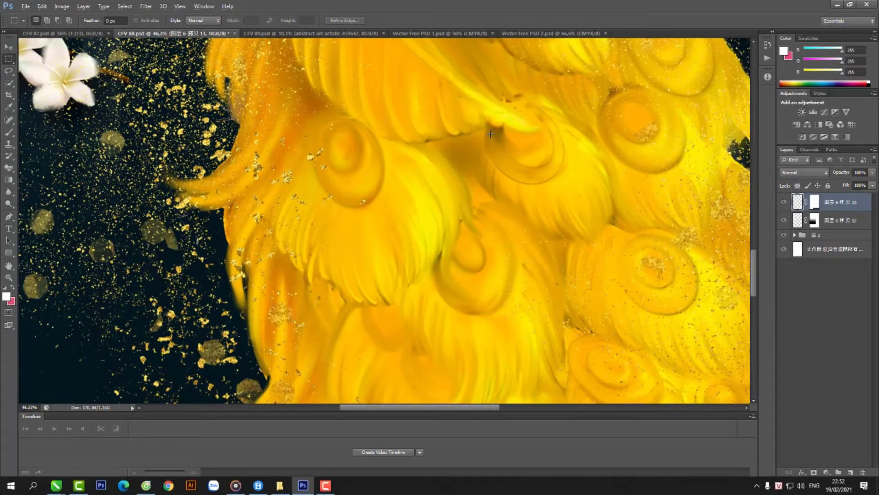
scroll(490, 134, "down", 2)
scroll(478, 144, "down", 1)
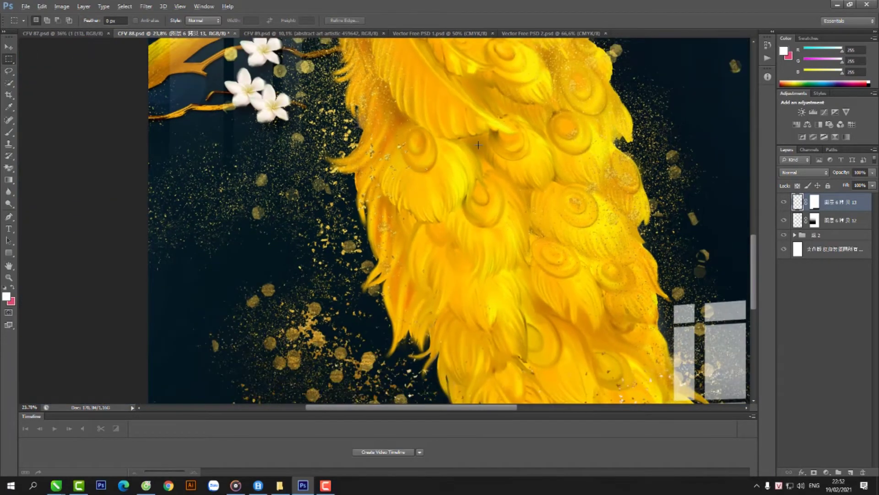
scroll(476, 145, "down", 1)
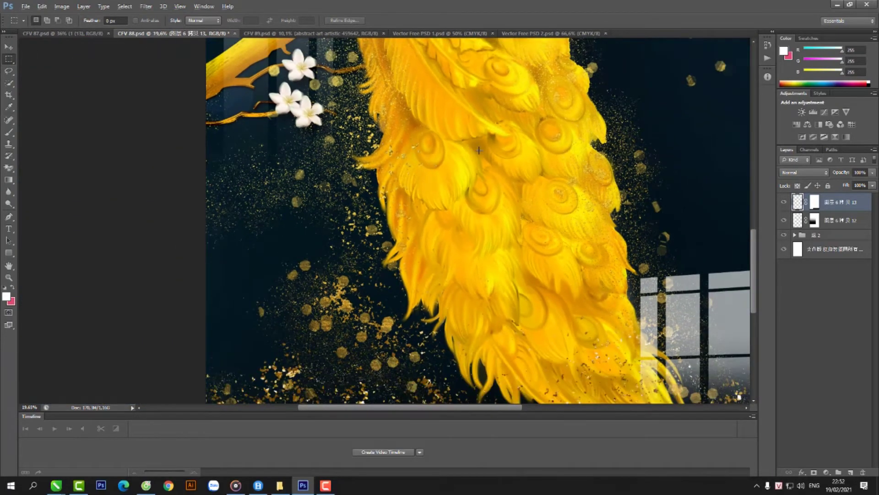
key("alt")
scroll(509, 211, "down", 2)
scroll(513, 211, "down", 2)
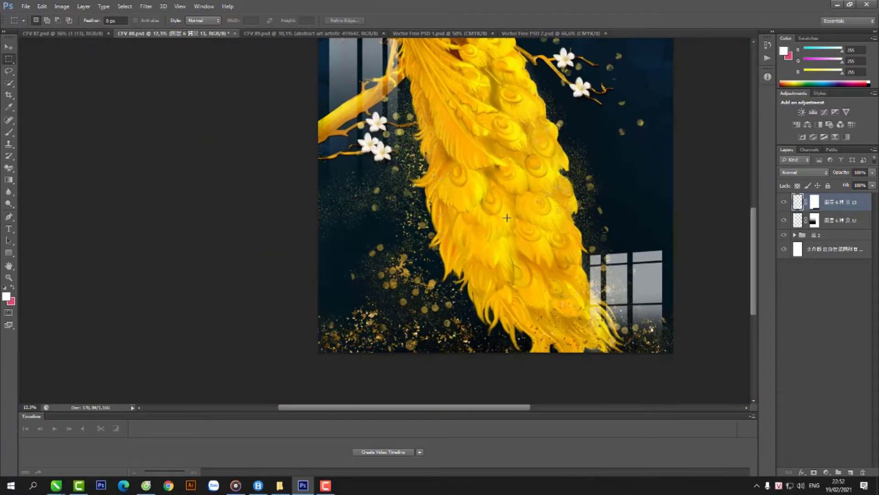
scroll(527, 211, "down", 2)
scroll(492, 210, "up", 1)
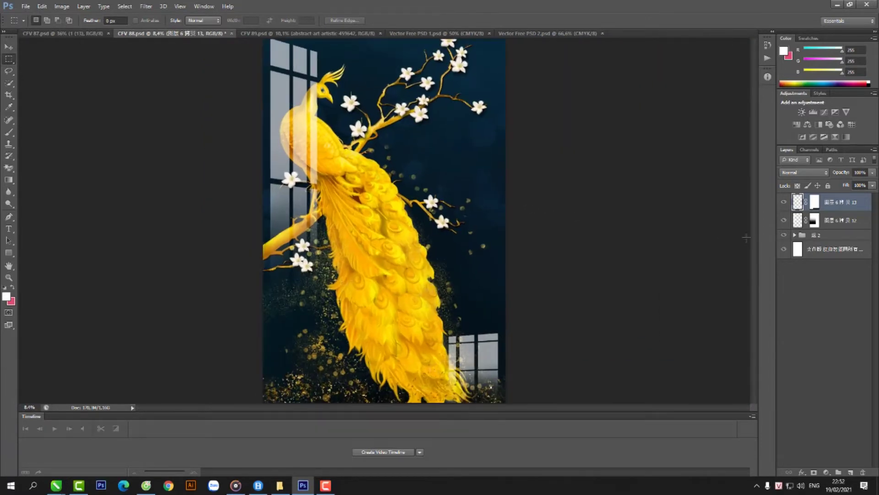
- Expand group 组 2 and hide the peacock, flowers, 图层 7, 6, branch 2, 11 and 10 layers
left_click(794, 235)
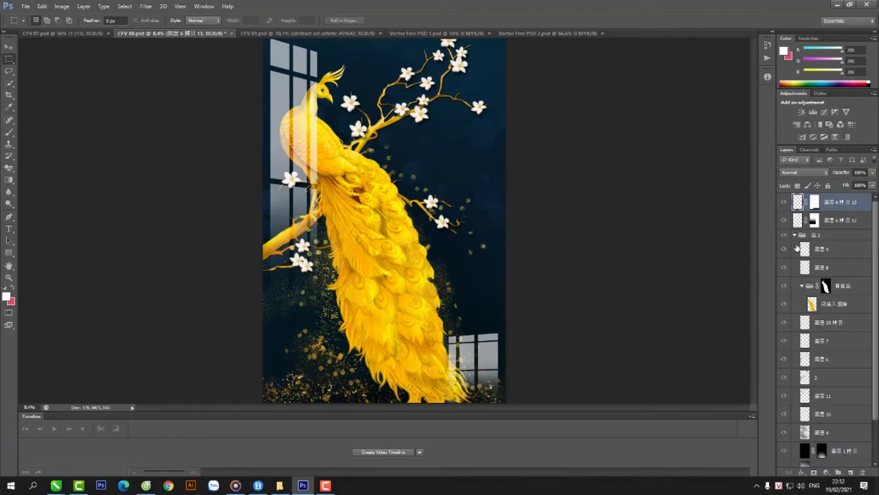
left_click(784, 305)
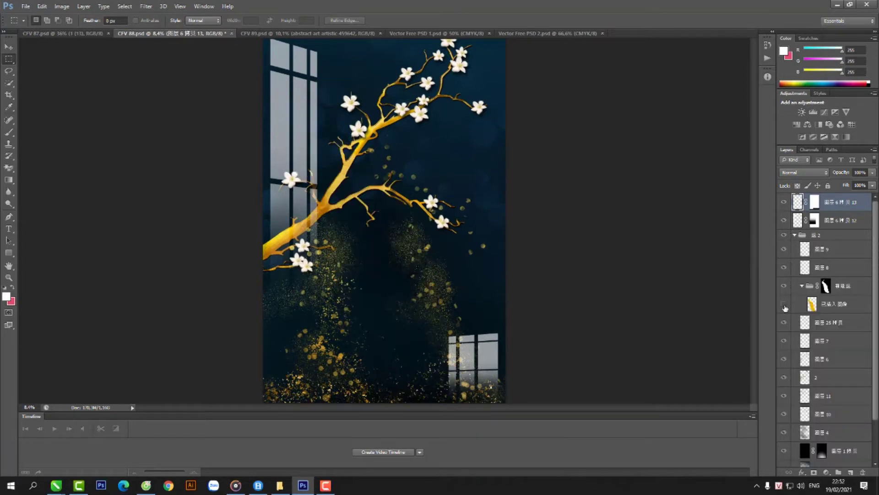
left_click(784, 322)
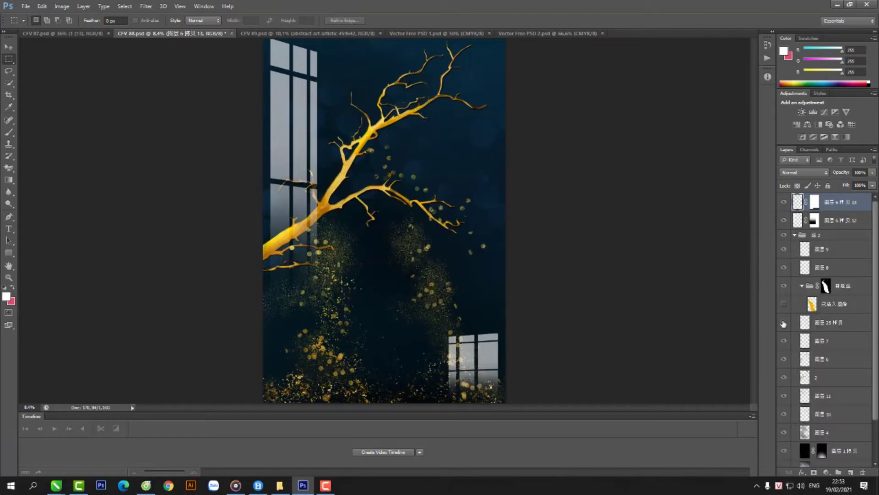
left_click(784, 341)
left_click(784, 359)
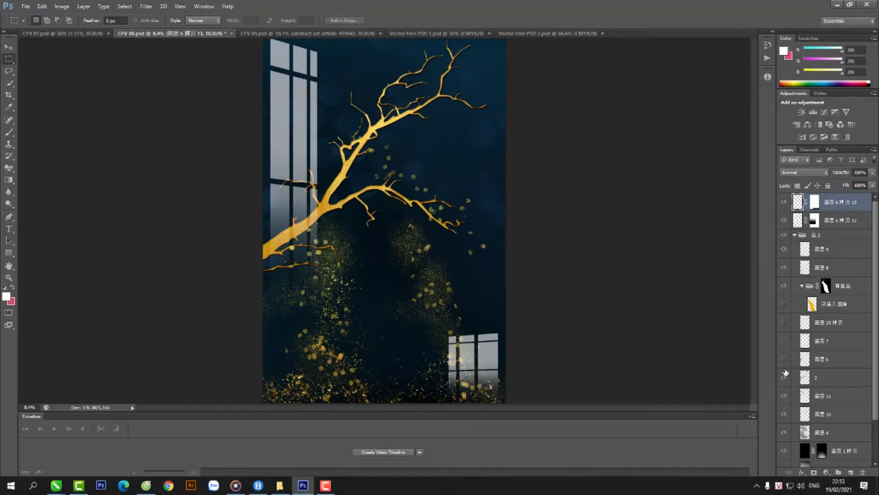
left_click(784, 378)
left_click(784, 395)
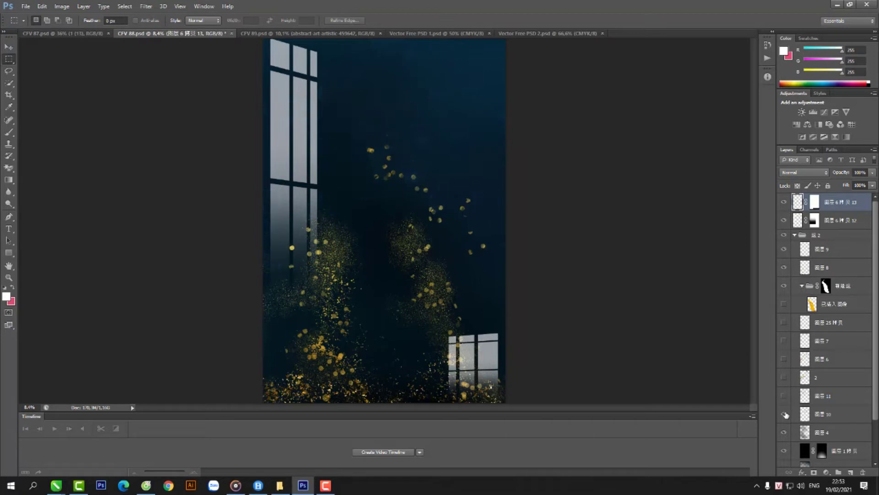
left_click(784, 415)
- Hide 图层 4, 图层 1 拷贝, sparkle layers 8 and 9, the masked layers and the window scene
left_click(791, 436)
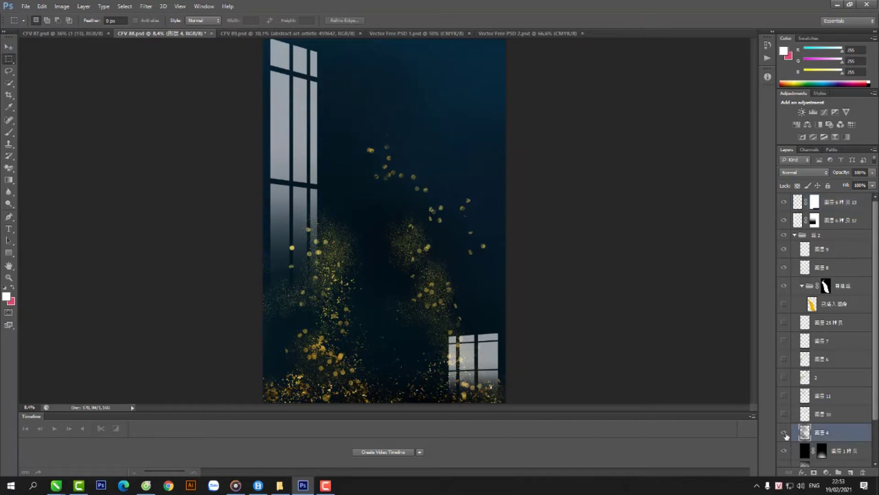
left_click(784, 432)
left_click(784, 450)
left_click(784, 285)
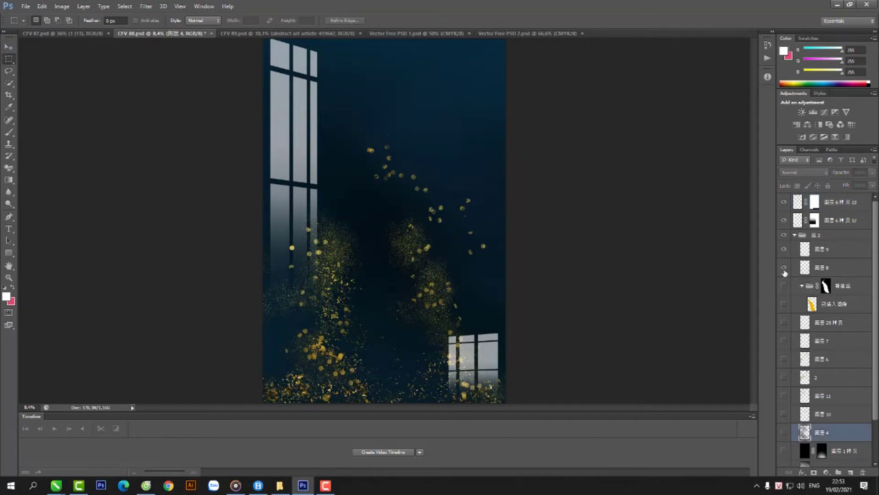
left_click(784, 267)
left_click(784, 248)
left_click(784, 221)
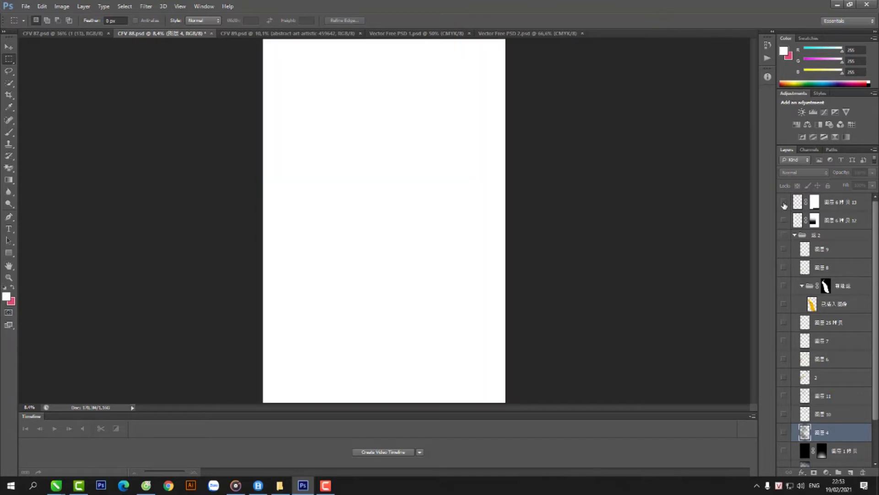
- Turn group 组 2 and every one of its layers back on, top to bottom
left_click(784, 221)
left_click(784, 235)
left_click(784, 267)
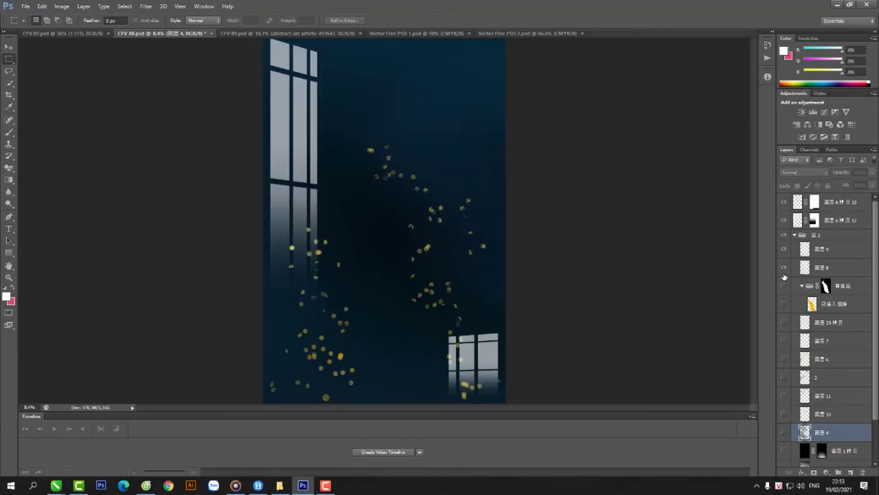
left_click(783, 285)
left_click(784, 304)
left_click(784, 322)
left_click(784, 340)
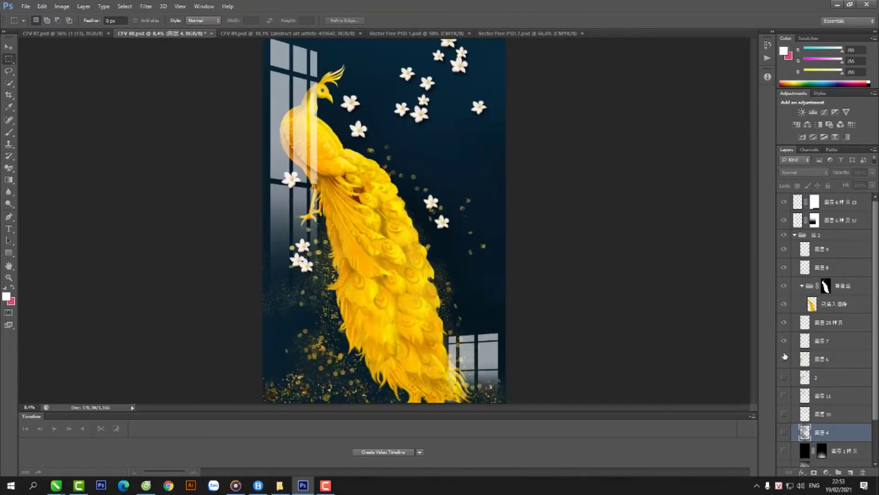
left_click(784, 358)
left_click(784, 377)
left_click(784, 395)
left_click(784, 413)
left_click(784, 432)
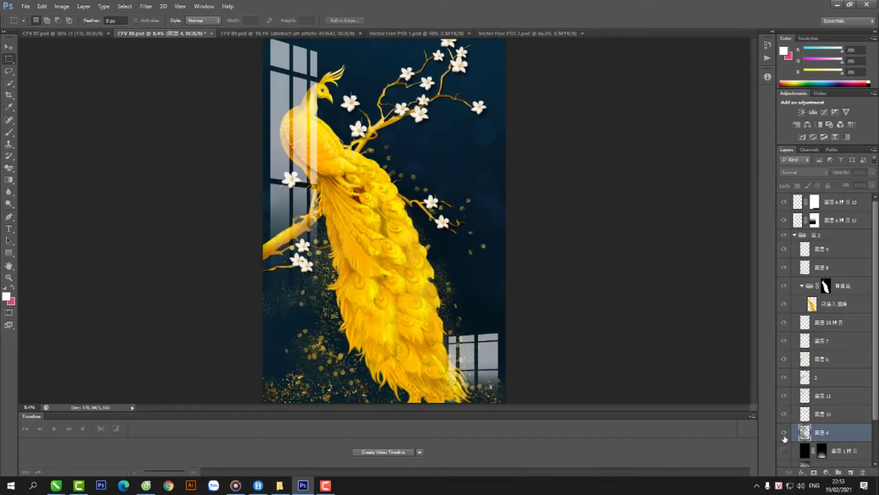
left_click(784, 450)
- Scroll the Layers panel, then bring up the CFV 89 red betta fish document
scroll(784, 374, "down", 2)
scroll(783, 378, "down", 1)
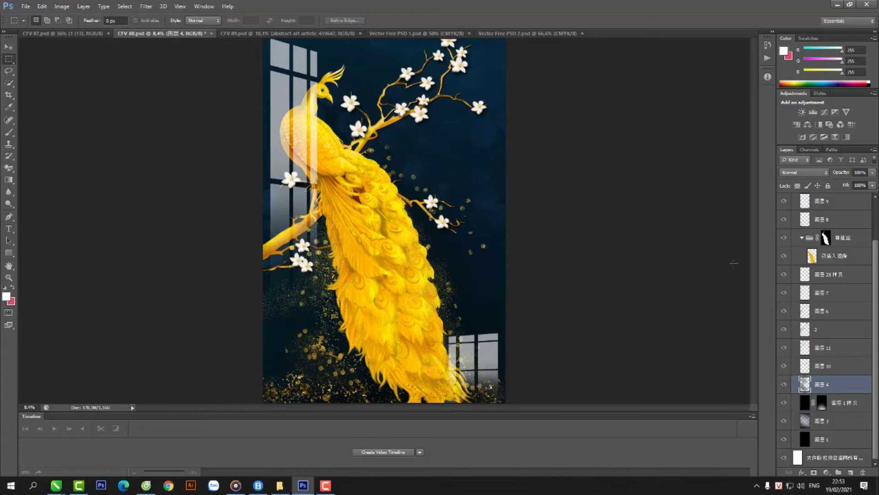
scroll(800, 278, "up", 2)
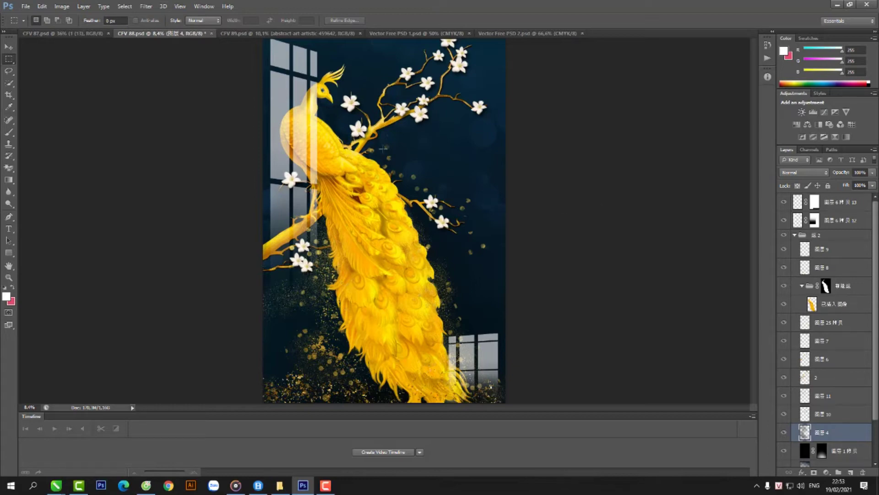
left_click(288, 33)
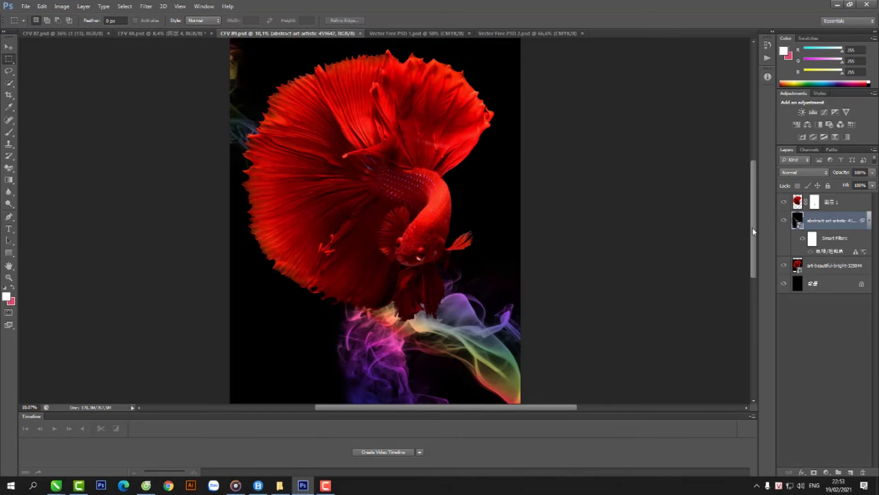
- Compare the smoke and betta fish layers, leaving the colourful smoke hidden and the Move tool active
left_click(782, 284)
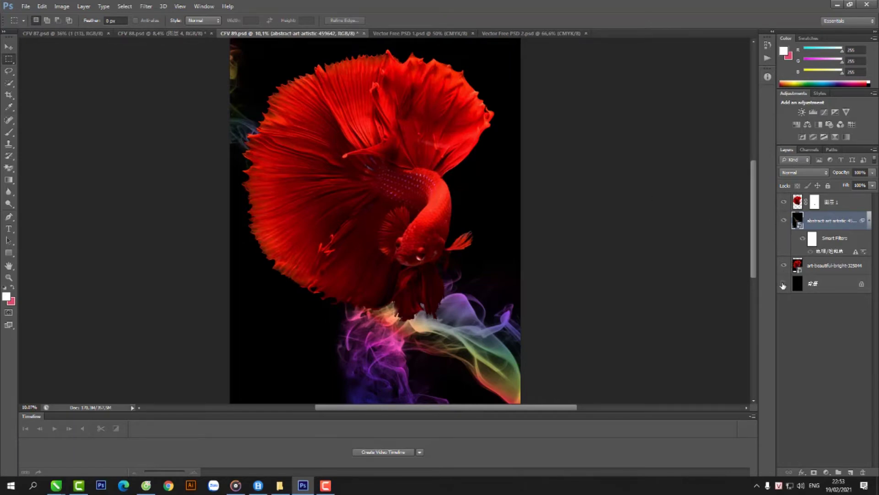
left_click(783, 221)
left_click(783, 221)
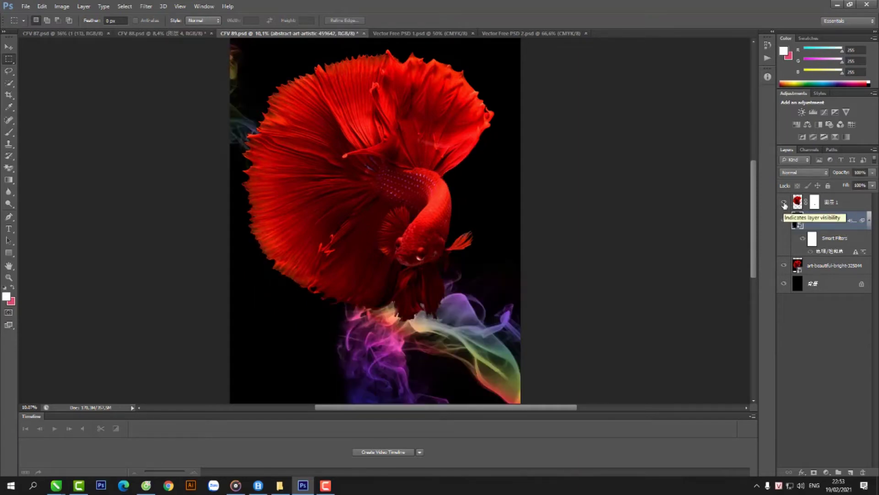
left_click(784, 202)
left_click(783, 202)
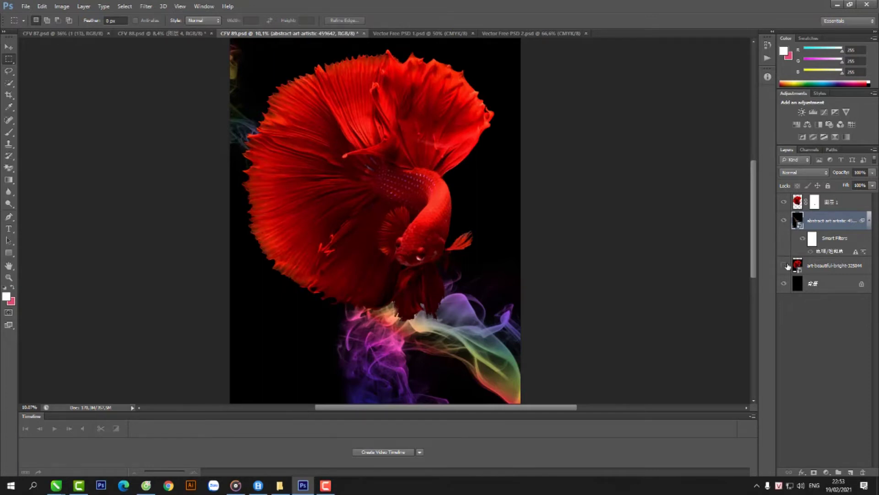
left_click(785, 222)
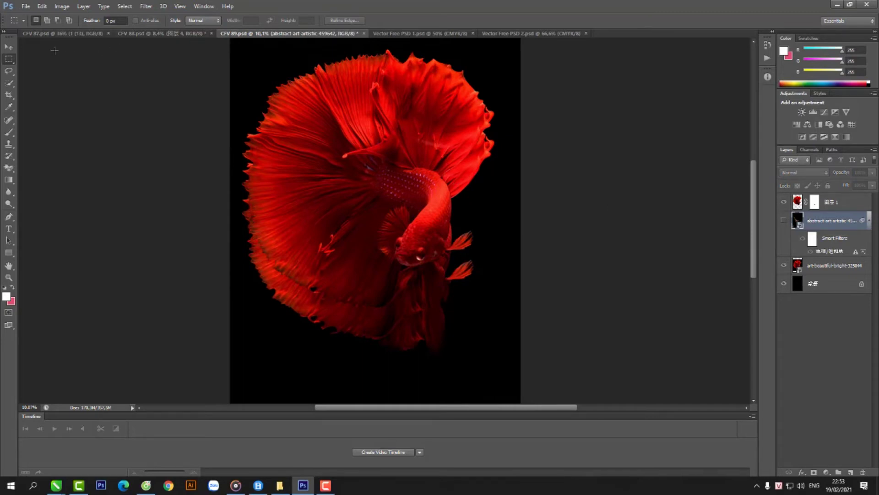
left_click(9, 46)
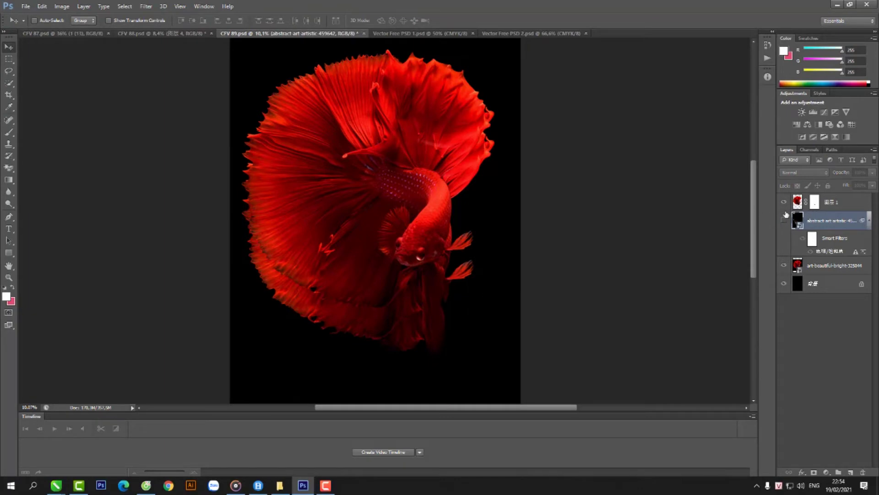
- Select betta fish layer 图层 1 and drag it up-left, then back right and down
left_click(784, 220)
left_click(829, 202)
mouse_move(443, 200)
left_mouse_down()
mouse_move(432, 159)
mouse_move(298, 269)
left_mouse_up()
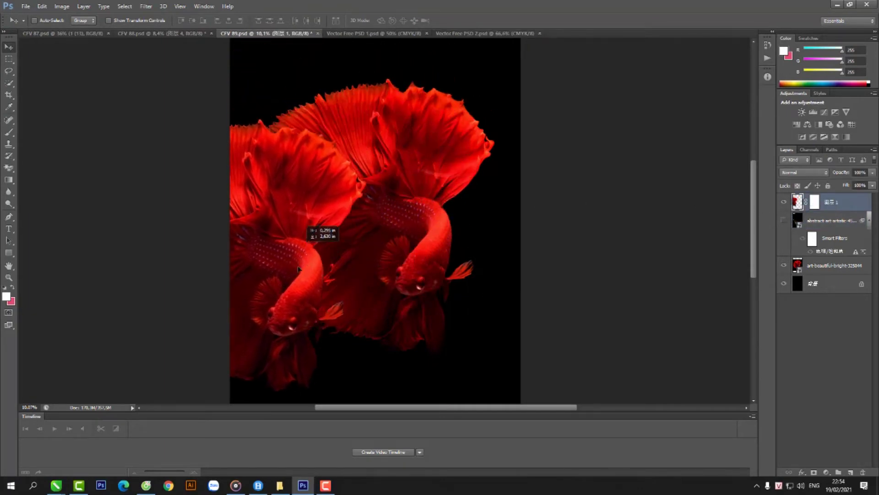
mouse_move(298, 269)
left_mouse_down()
mouse_move(359, 307)
mouse_move(383, 238)
mouse_move(419, 231)
left_mouse_up()
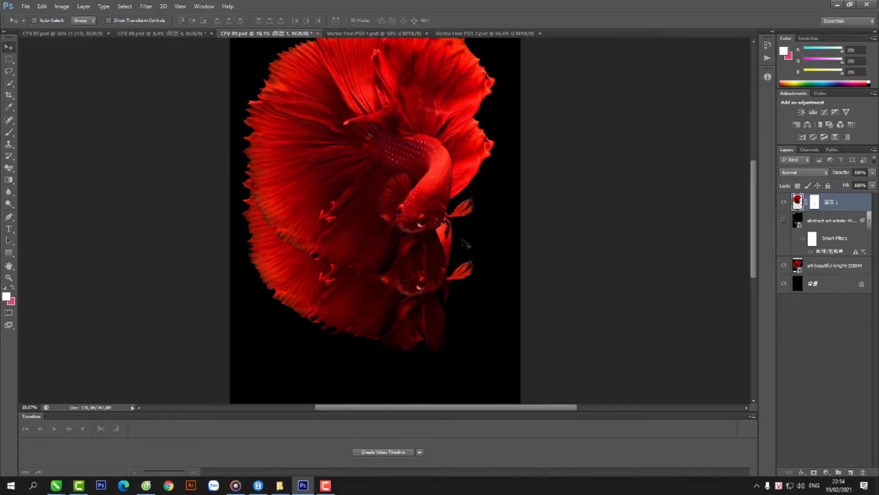
- Toggle the colourful smoke layer on, off and on again beneath the fish
left_click(784, 221)
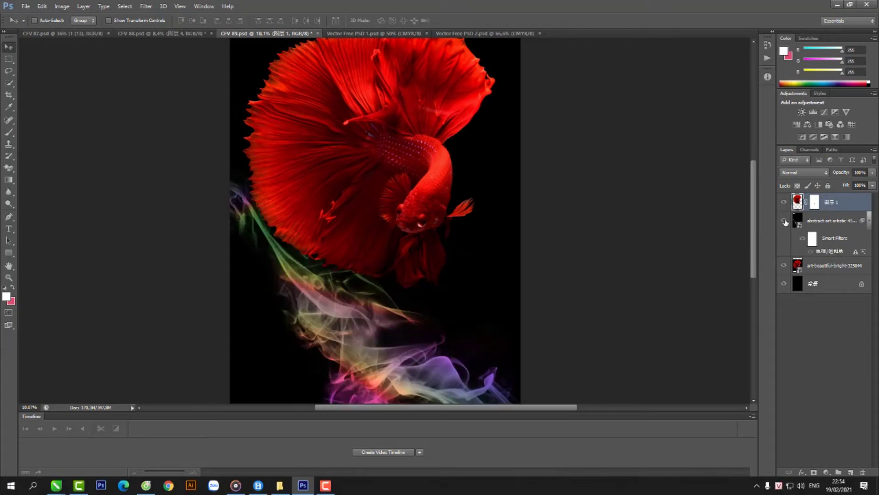
left_click(784, 221)
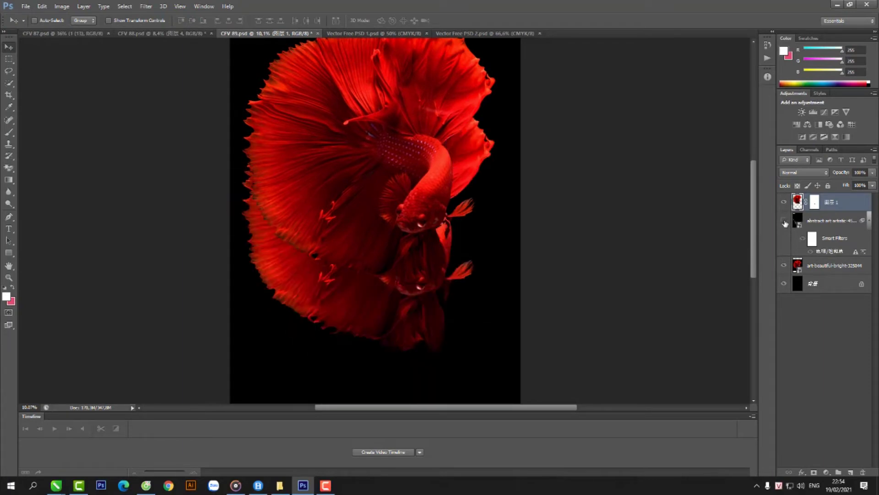
left_click(784, 221)
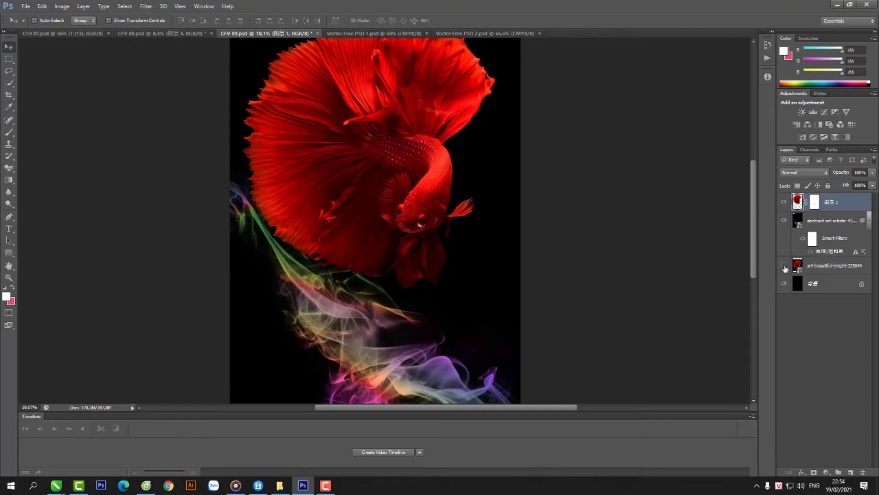
- View the waterfall artwork fitted to screen and slightly zoomed out, then the Vector Free PSD 2 banner
left_click(161, 33)
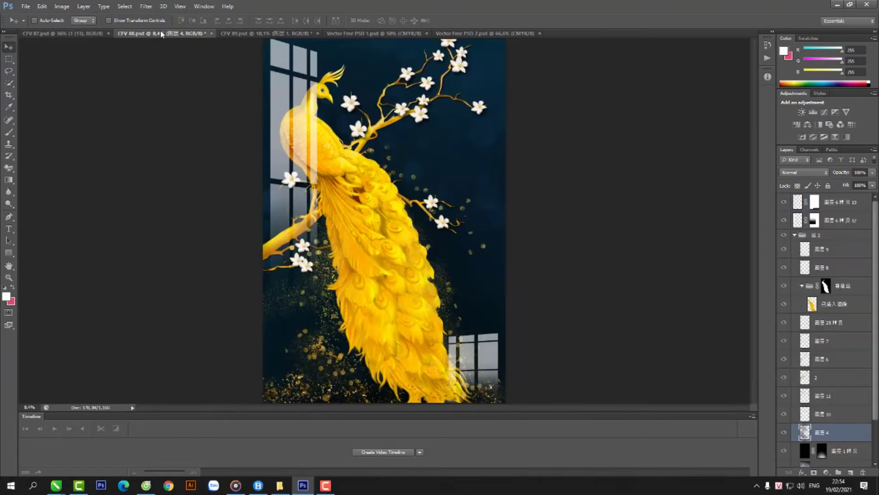
left_click(89, 33)
key("ctrl+0")
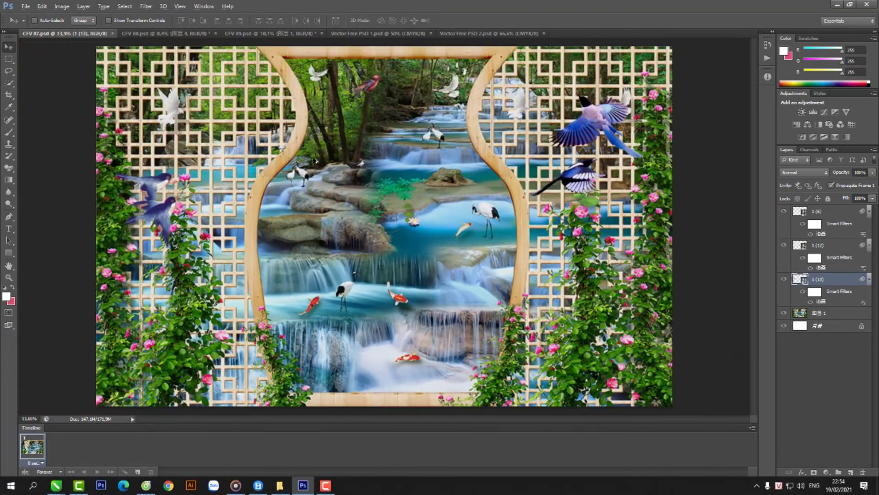
key("ctrl+minus")
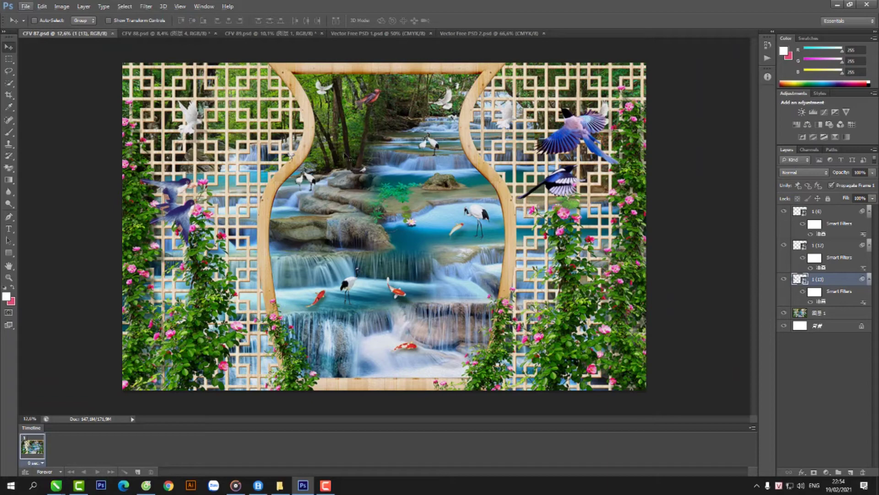
left_click(471, 34)
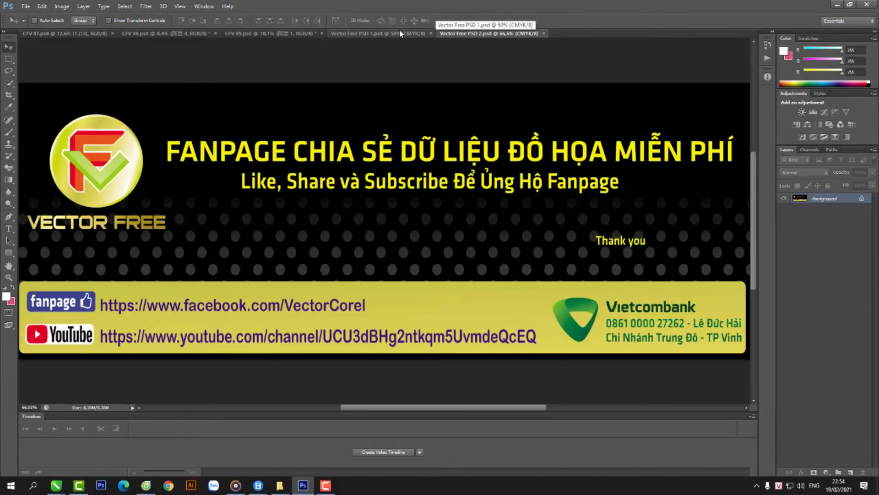
- Show the Vector Free PSD 1 banner and zoom in to read its subscription and download text
left_click(400, 32)
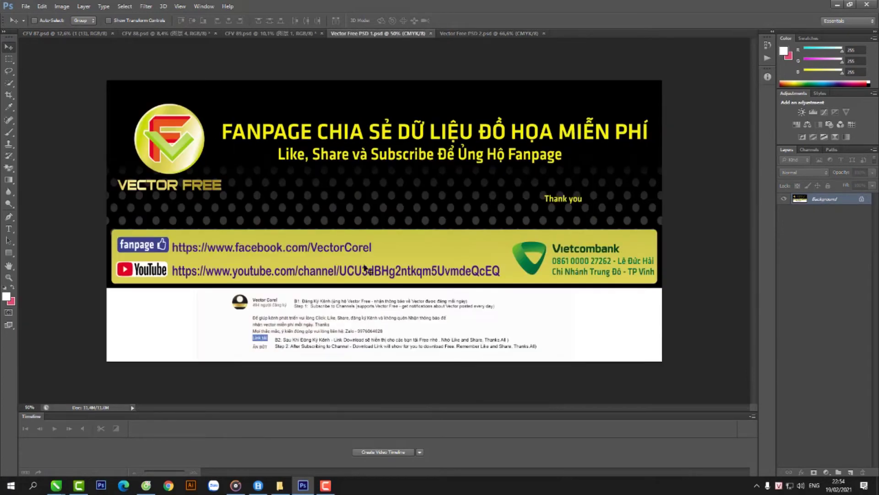
scroll(375, 283, "up", 1)
scroll(379, 302, "up", 1)
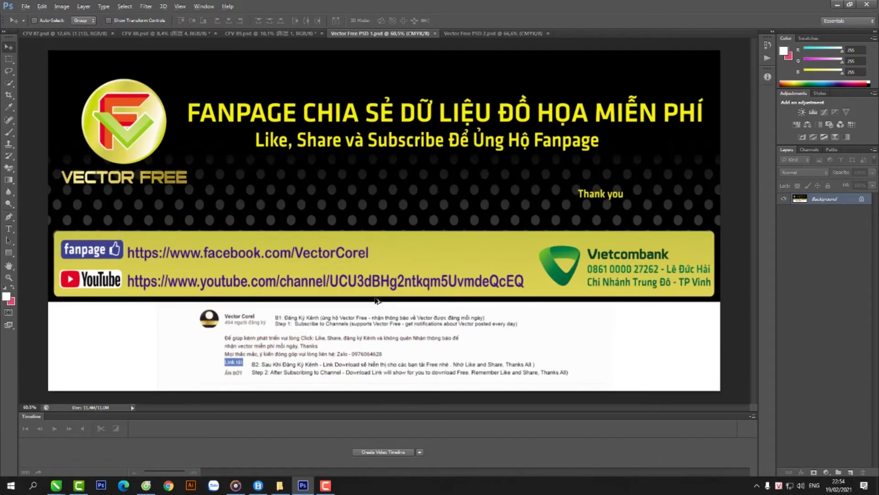
scroll(379, 322, "up", 1)
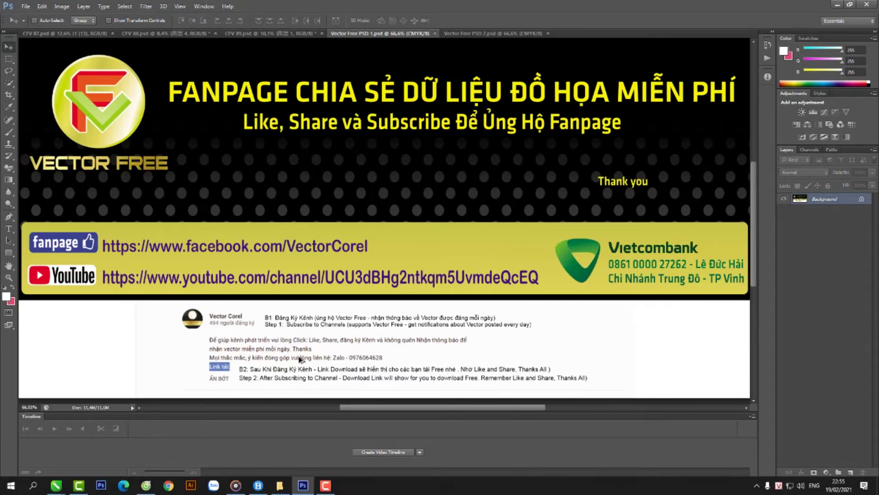
scroll(360, 393, "up", 1)
scroll(360, 392, "up", 1)
scroll(360, 392, "up", 1)
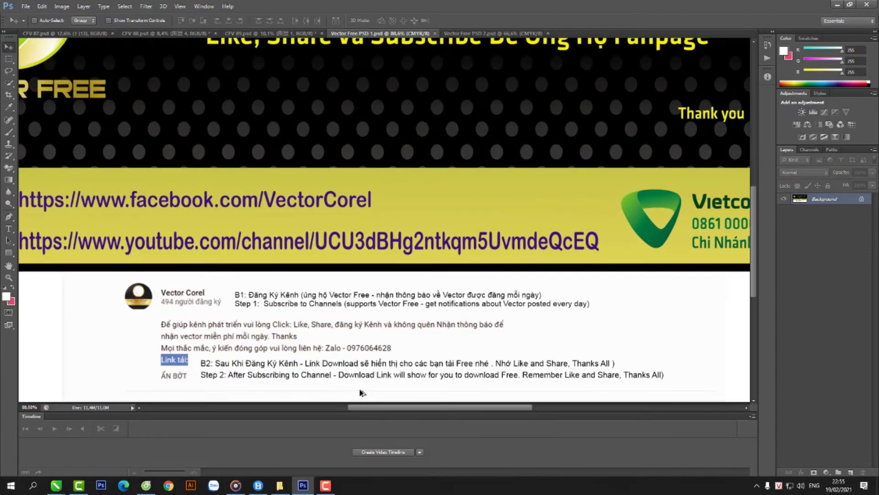
scroll(360, 393, "up", 1)
scroll(360, 392, "up", 1)
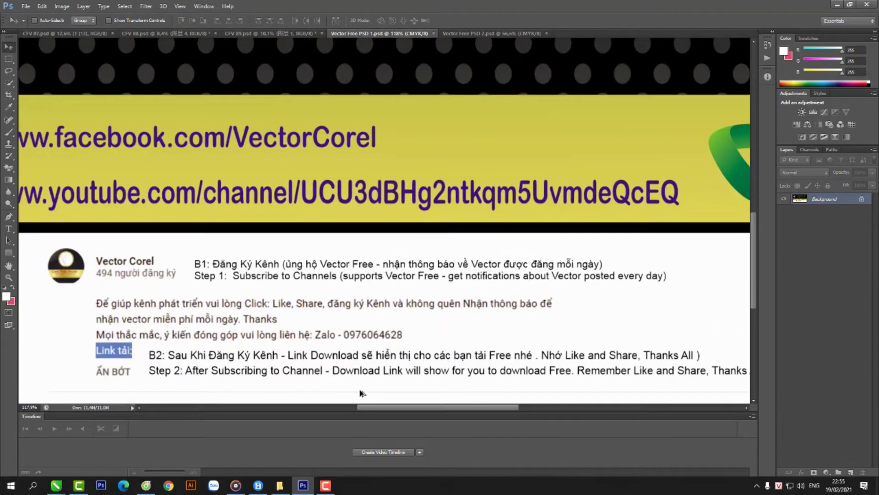
scroll(362, 393, "up", 1)
scroll(362, 393, "up", 2)
scroll(378, 373, "up", 1)
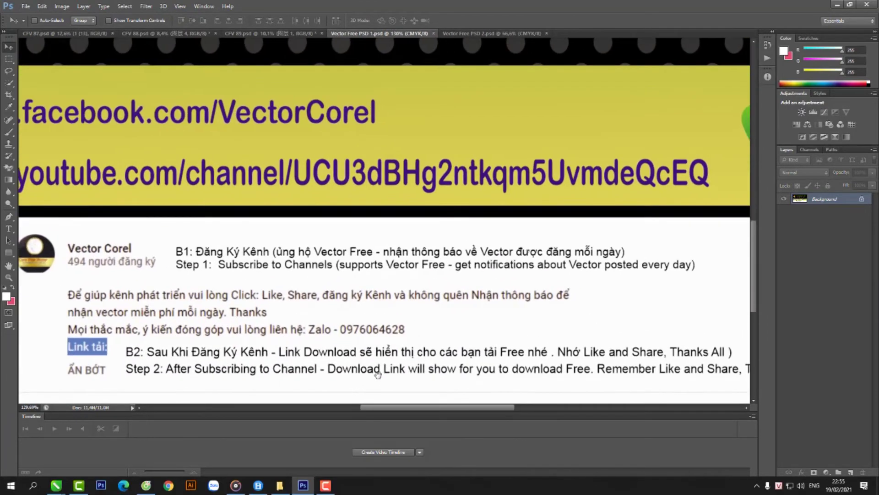
- Pan across the banner text, zoom out, and return to the CFV 87 waterfall artwork
left_click_drag(378, 374, 339, 378)
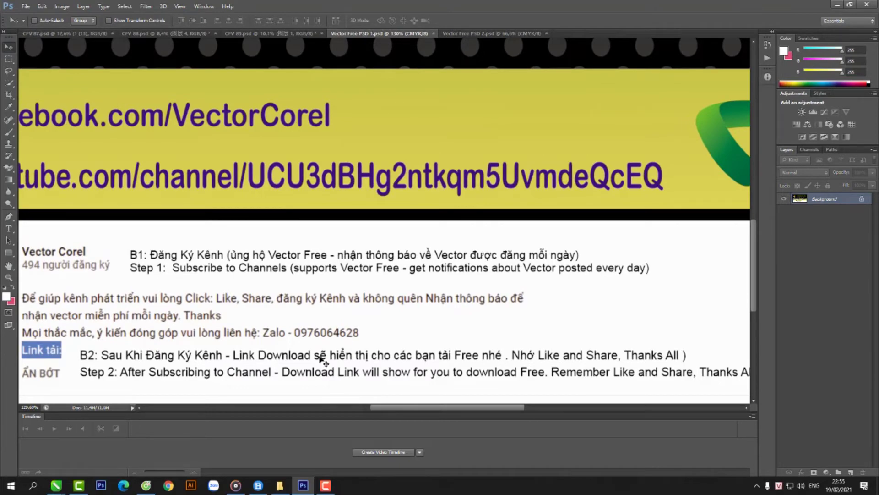
scroll(323, 362, "down", 5)
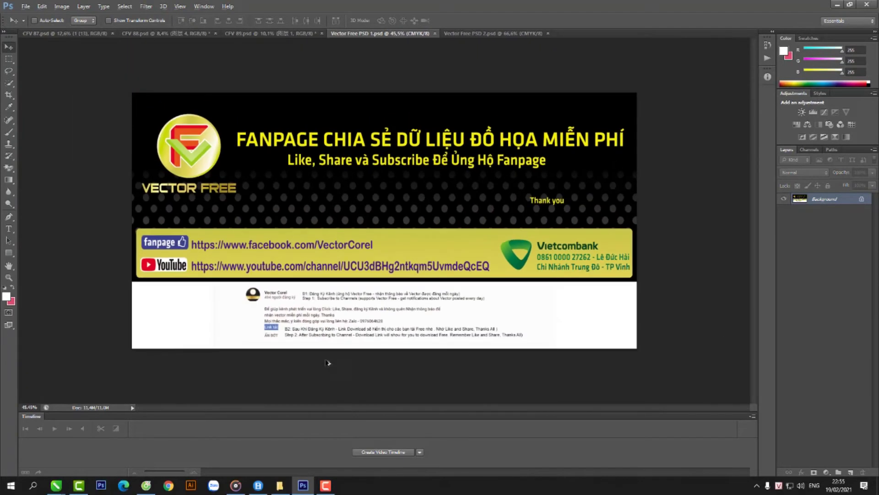
scroll(328, 363, "up", 2)
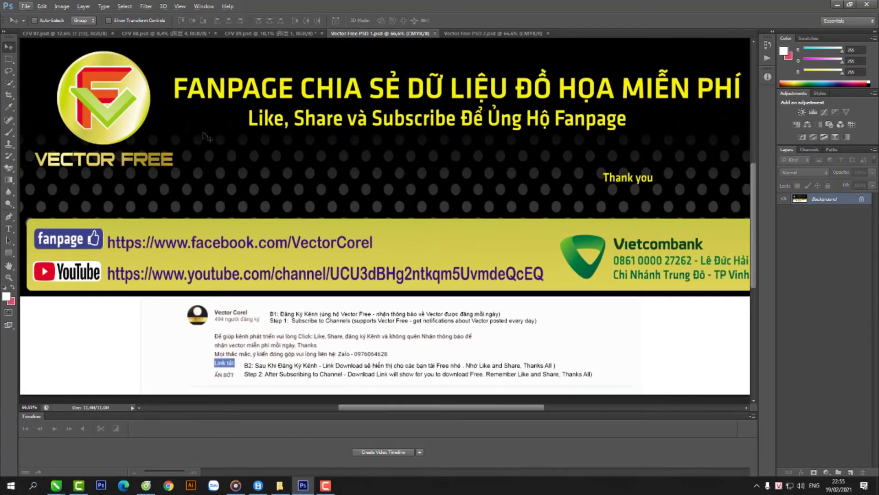
left_click(91, 35)
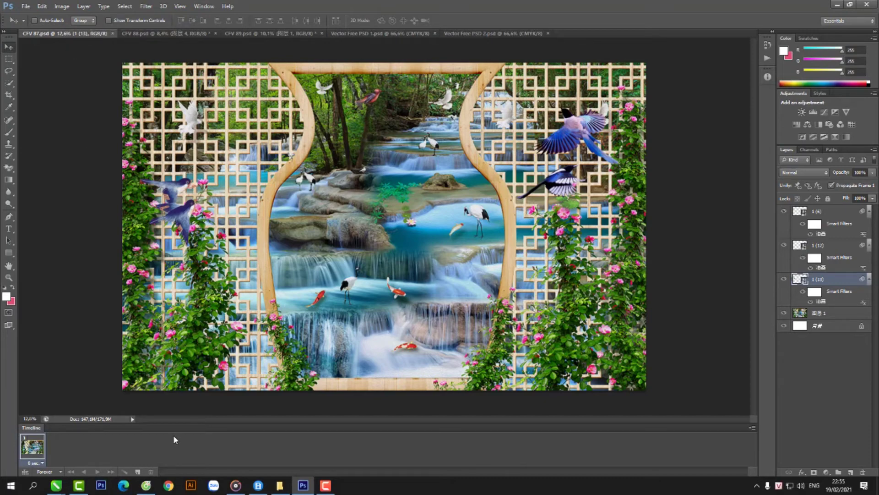
left_click(189, 32)
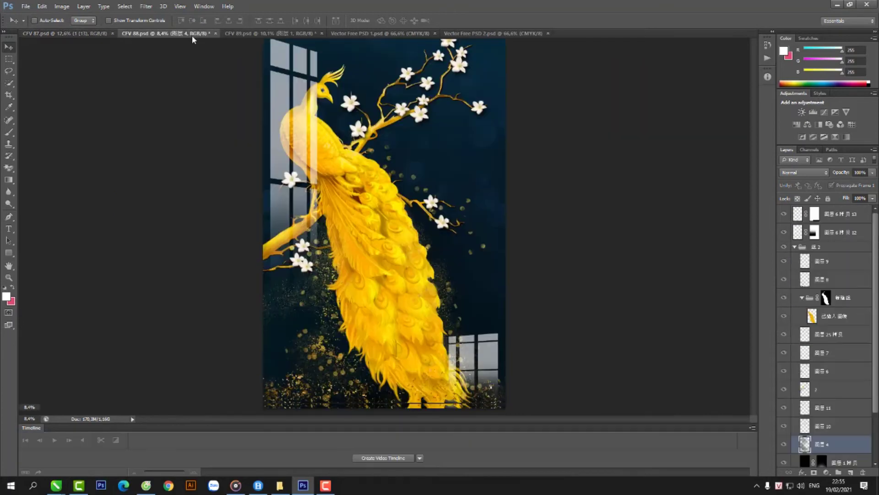
left_click(272, 34)
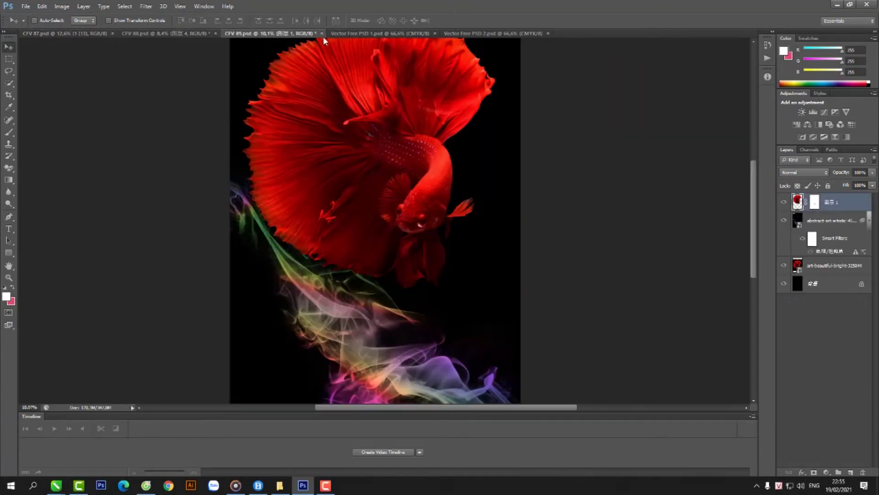
left_click(370, 33)
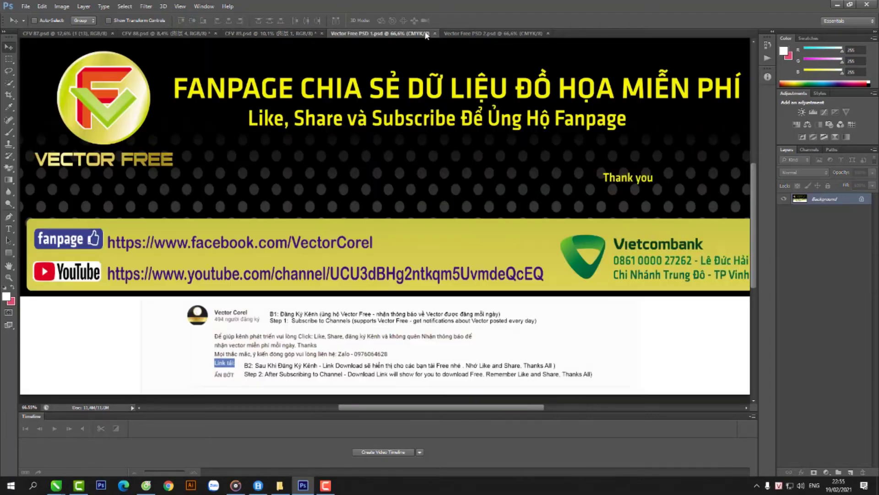
left_click(469, 33)
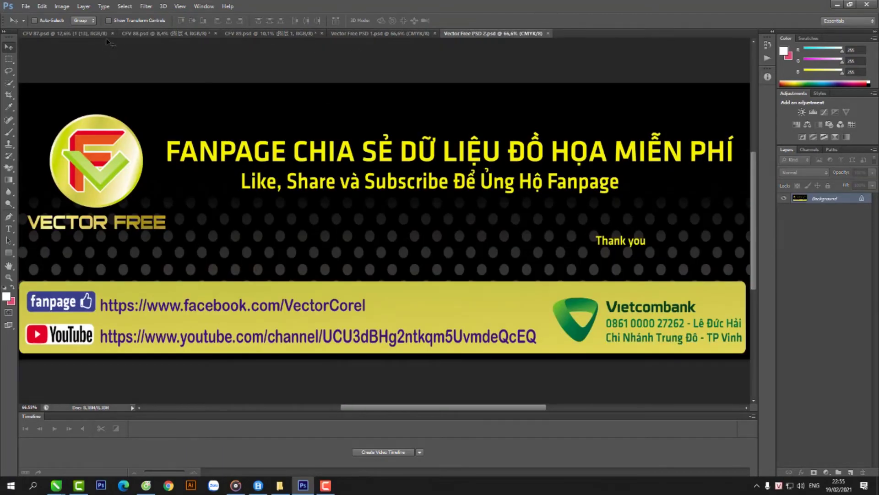
left_click(91, 37)
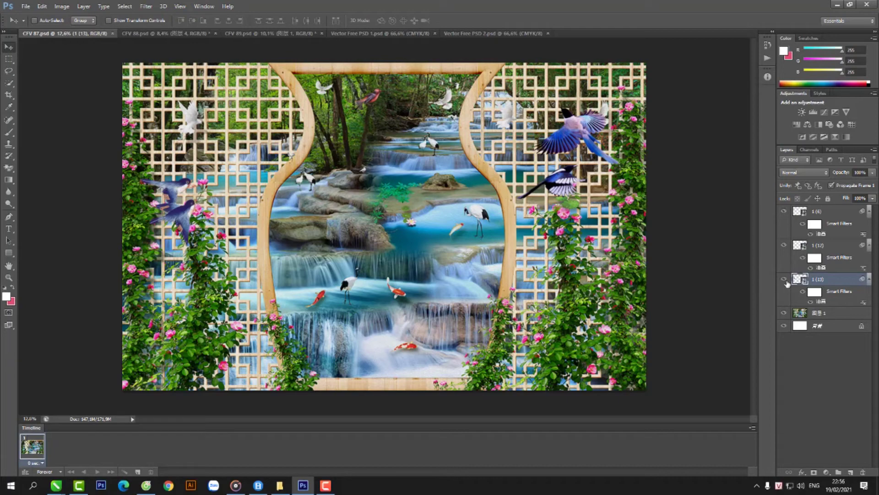
- Toggle background layer 图层 1 off and on, and open then cancel its Layer Style dialog
left_click(784, 313)
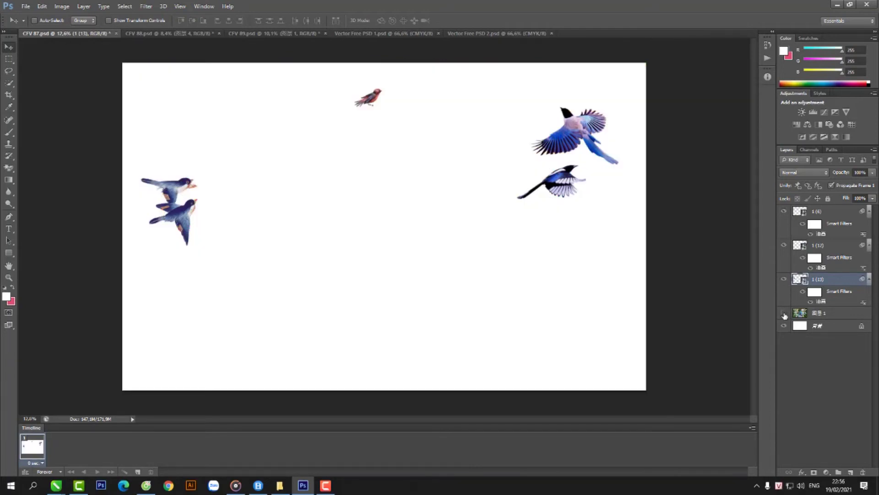
left_click(784, 313)
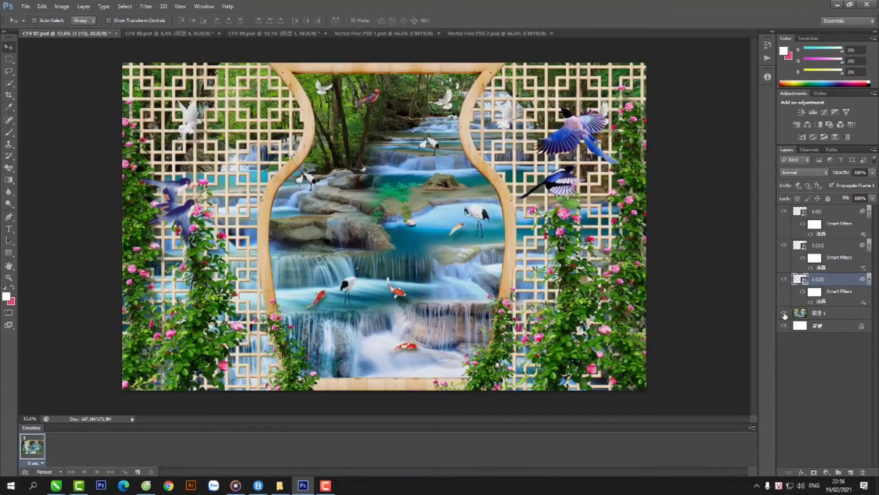
left_click(840, 313)
double_click(840, 313)
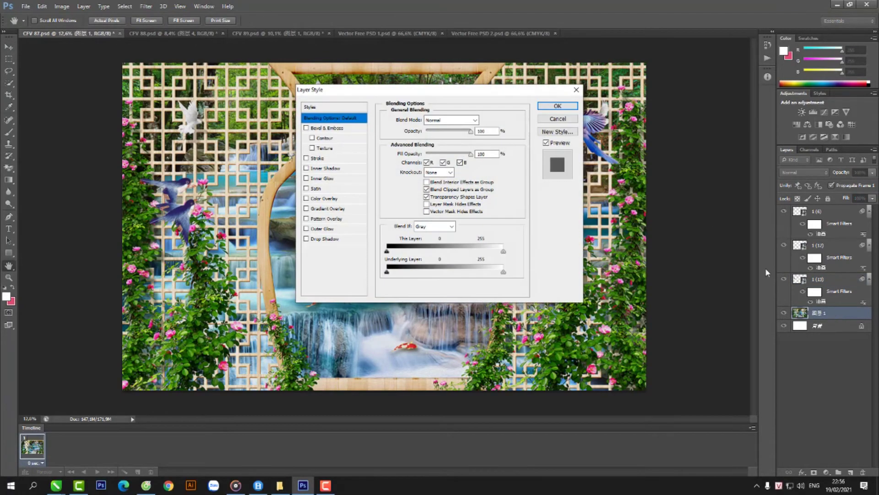
left_click(577, 92)
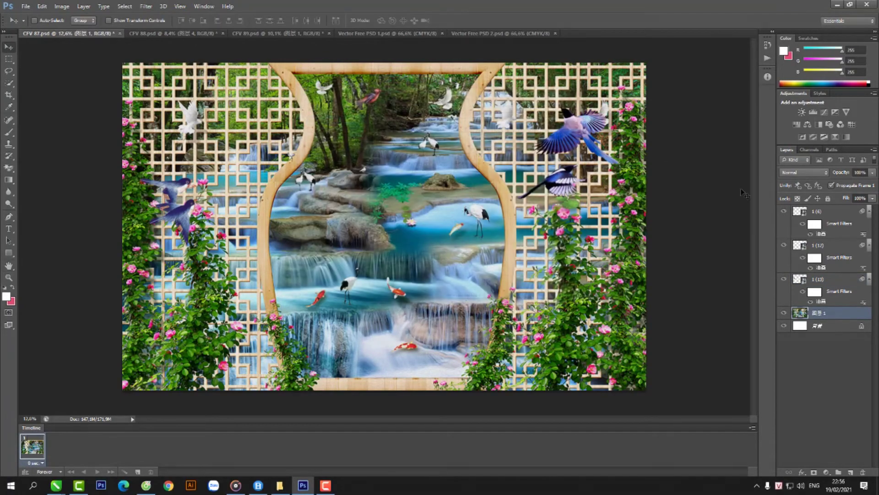
- Hide the right-hand blue birds, toggle the left swallows off and on, and select layer 1 (12)
left_click(784, 246)
left_click(784, 280)
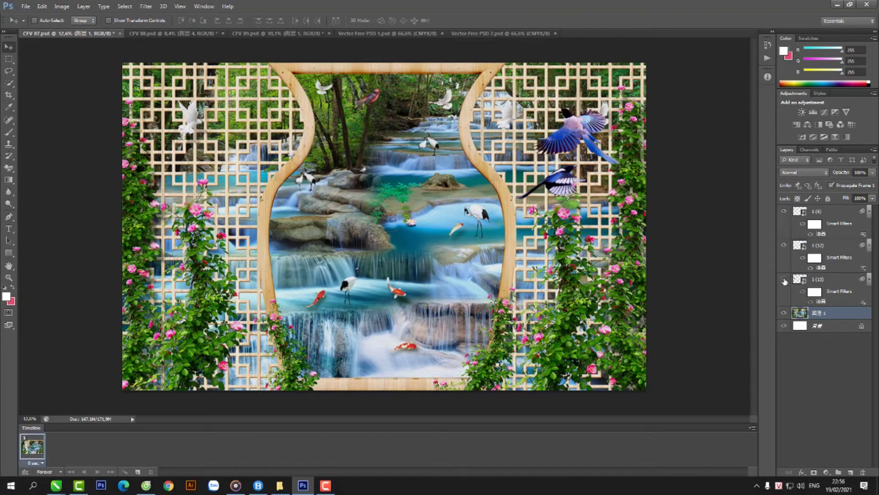
left_click(784, 280)
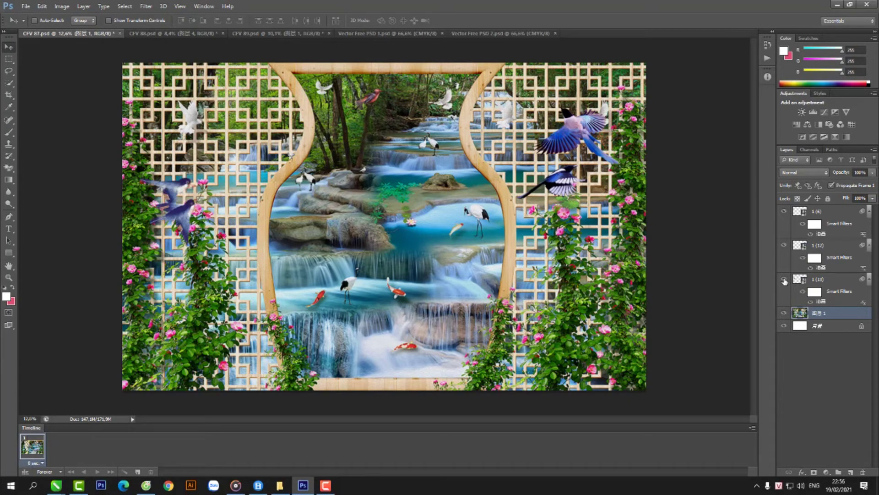
left_click(837, 258)
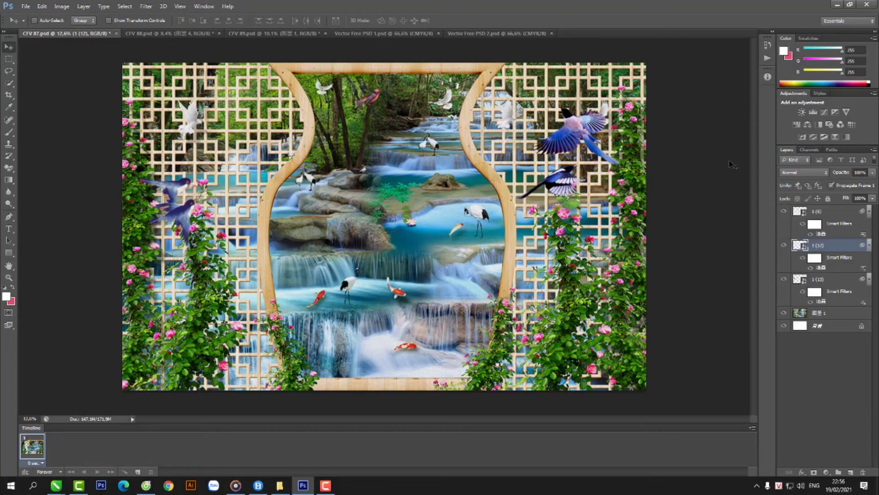
- Switch to the golden peacock artwork and toggle its peacock group off and back on
left_click(179, 34)
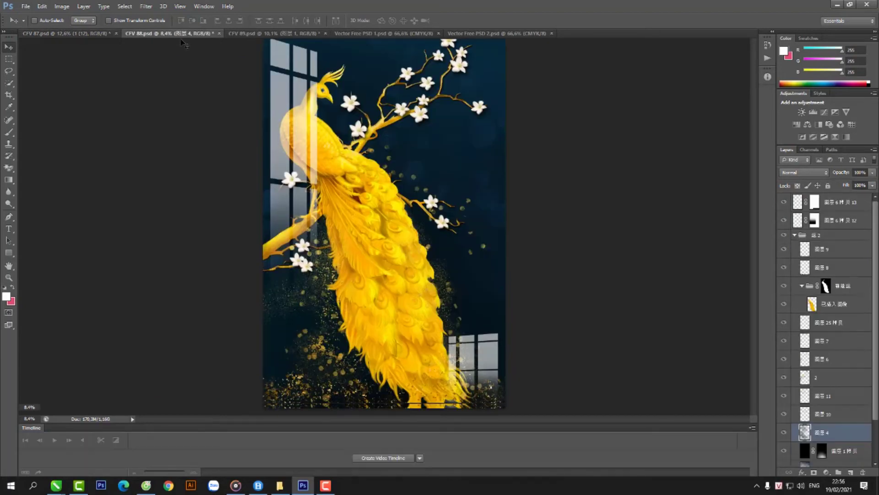
left_click(784, 286)
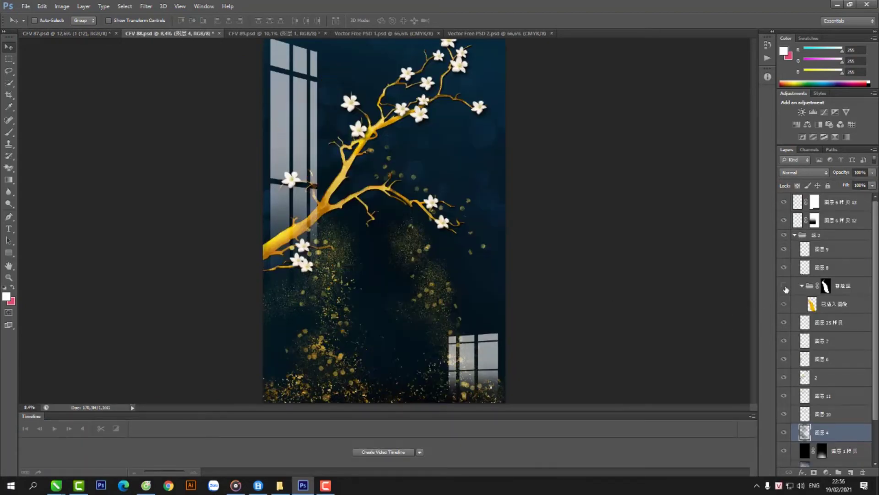
left_click(784, 287)
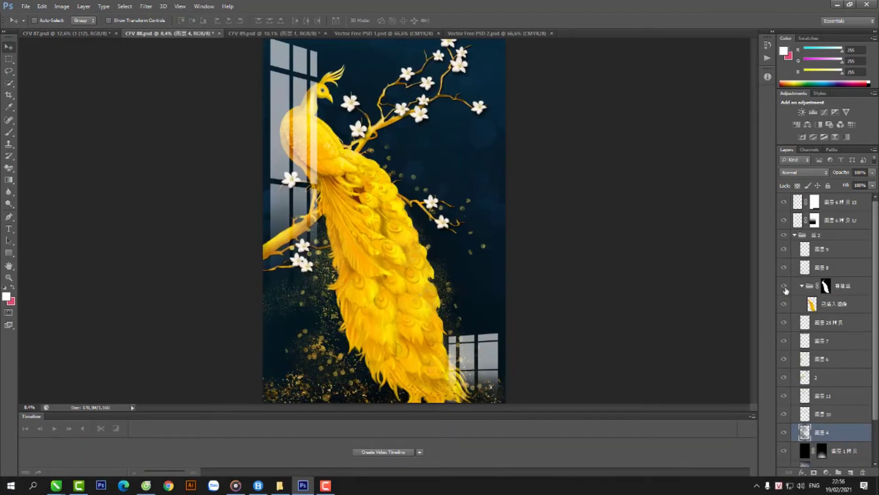
- Toggle the background copy and background layers off and on to compare them
scroll(795, 348, "down", 3)
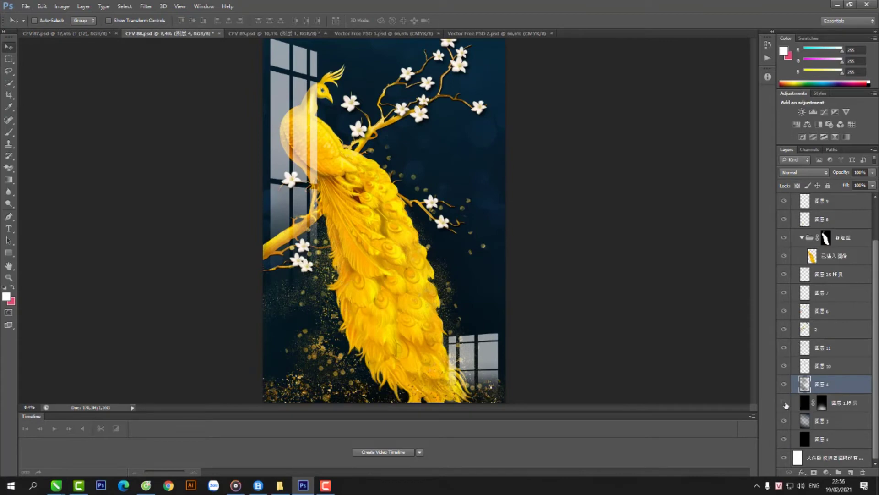
left_click(784, 402)
left_click(783, 421)
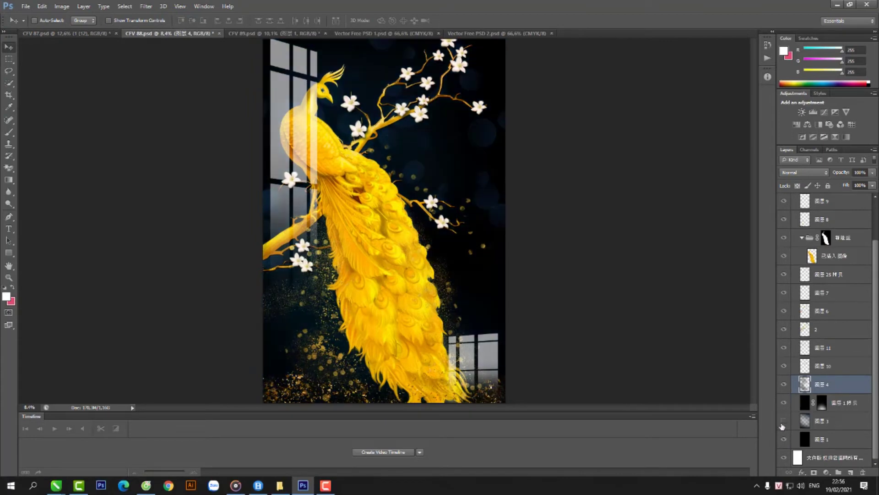
left_click(783, 421)
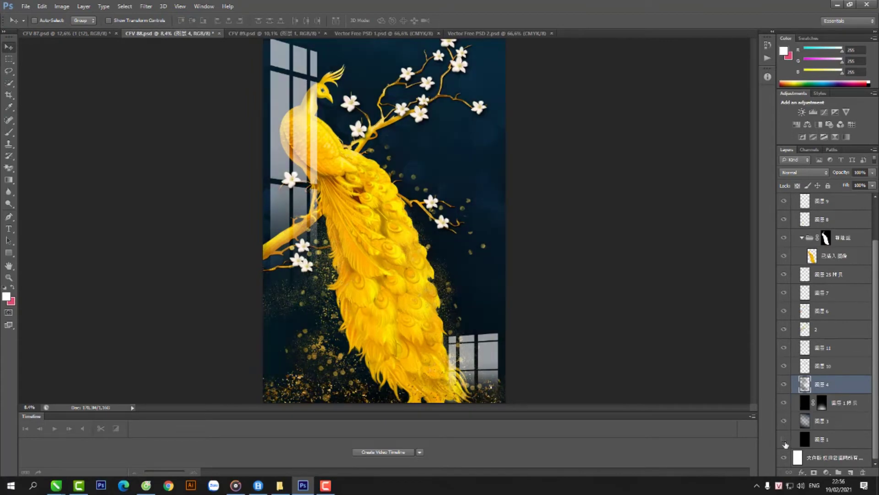
left_click(785, 441)
scroll(806, 298, "up", 2)
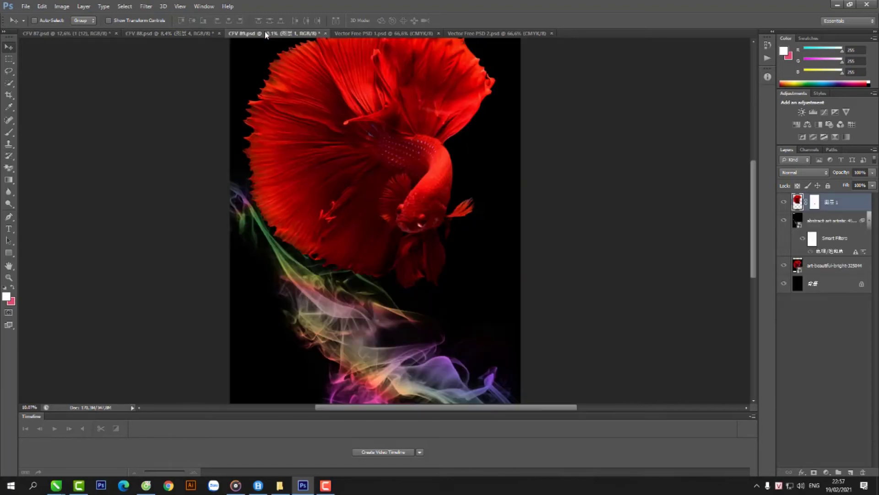
- Step from the CFV 89 betta fish document over to the Vector Free PSD 1 banner
left_click(265, 34)
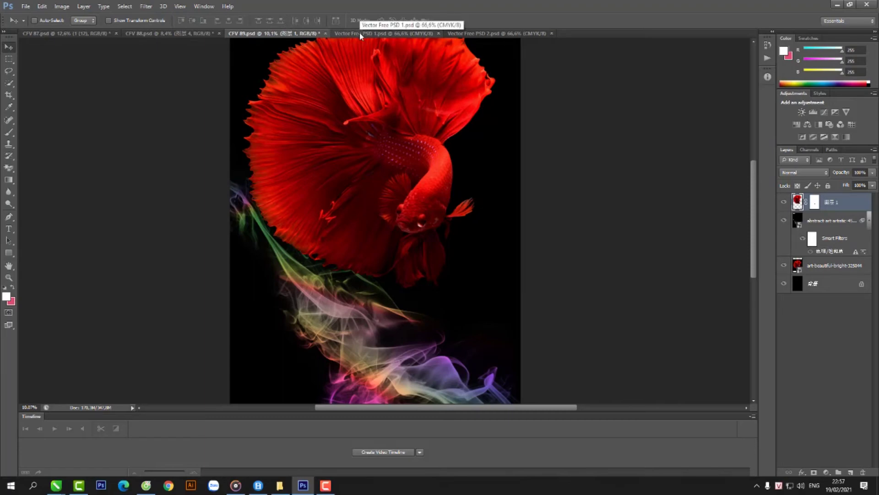
left_click(235, 485)
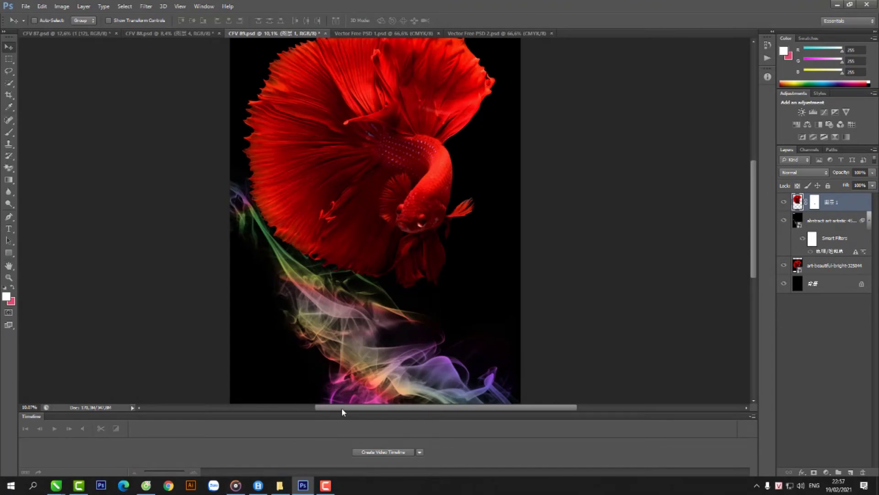
left_click(394, 34)
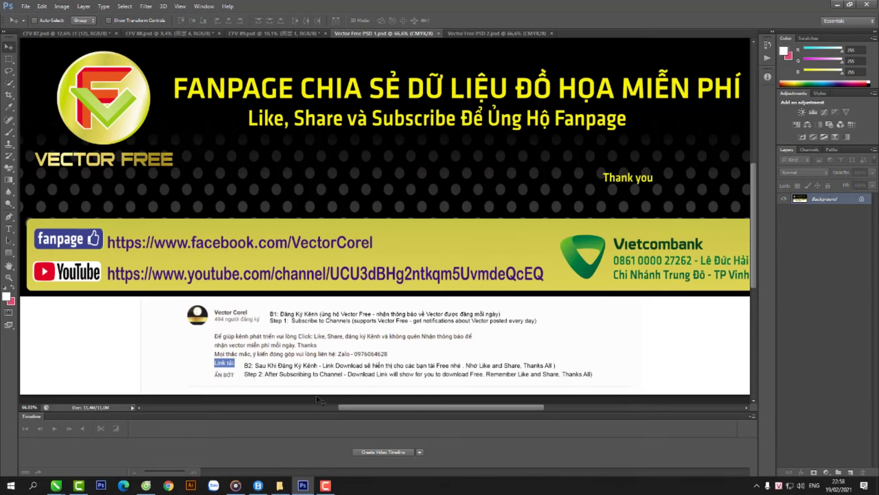
- Return to the zoomed-out CFV 89 betta fish artwork and bring up the Zalo chat window
scroll(273, 288, "down", 1)
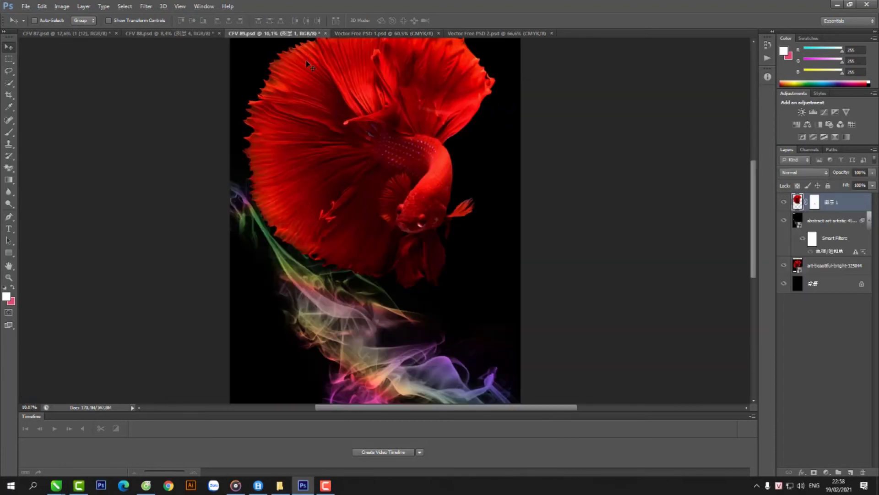
left_click(304, 34)
scroll(324, 157, "down", 1)
scroll(328, 160, "down", 1)
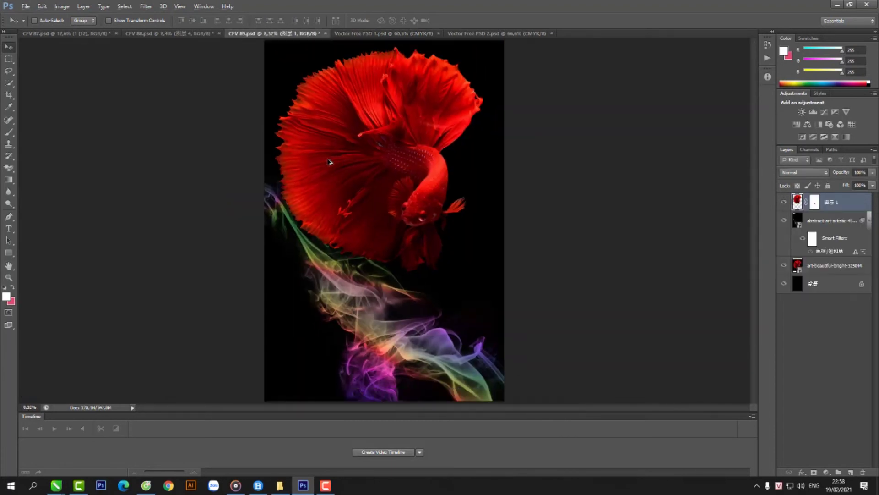
scroll(332, 164, "down", 1)
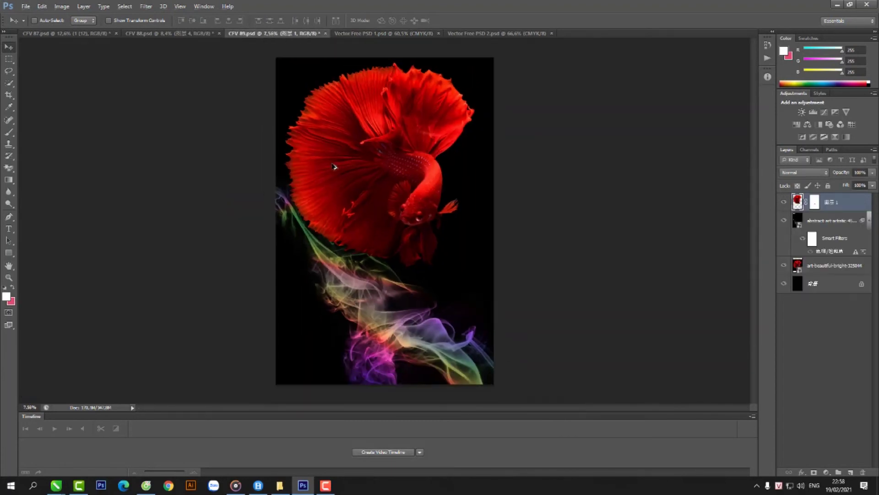
left_click(214, 484)
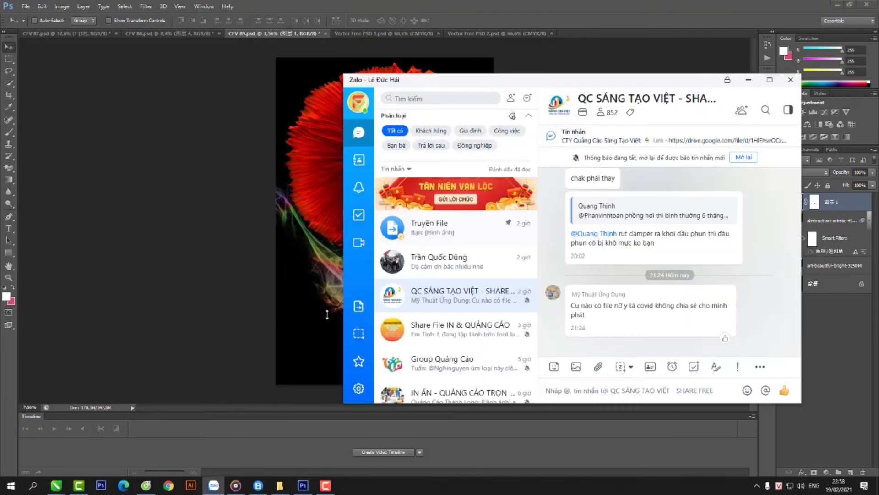
- Send a Zalo screenshot of the red betta fish canvas to the Truyền File chat, then return to CFV 88.psd
left_click(456, 231)
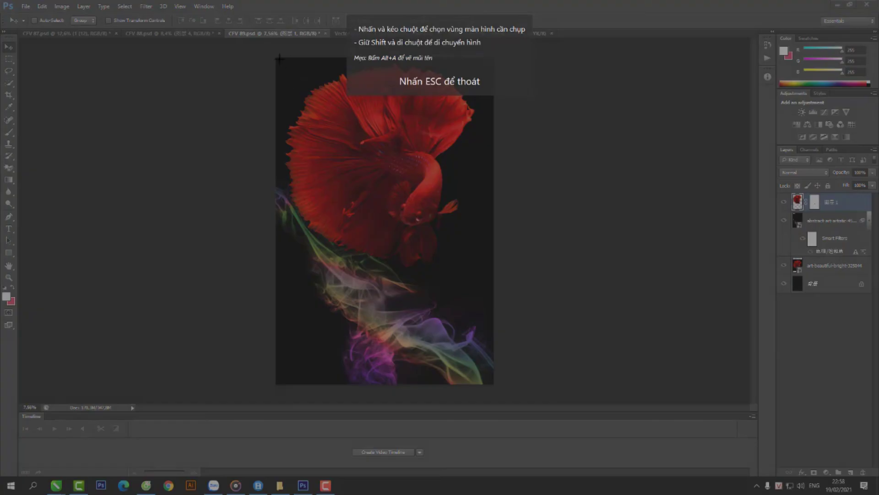
left_click_drag(276, 56, 493, 383)
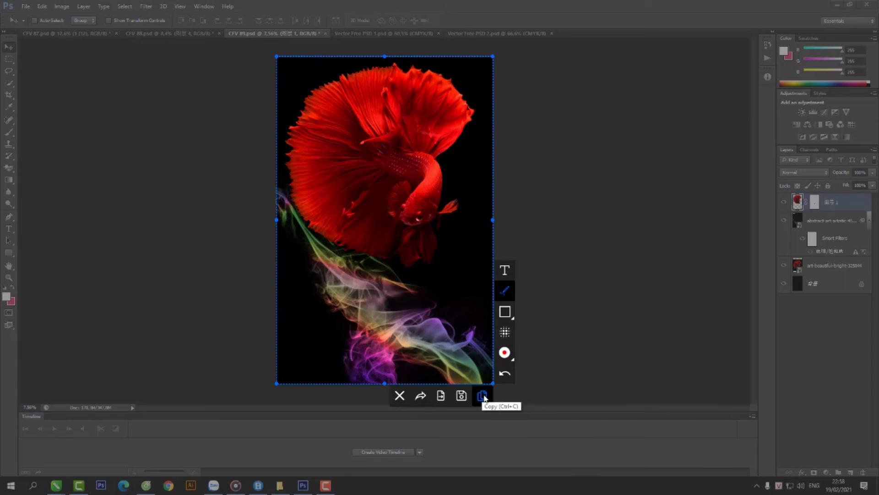
left_click(483, 397)
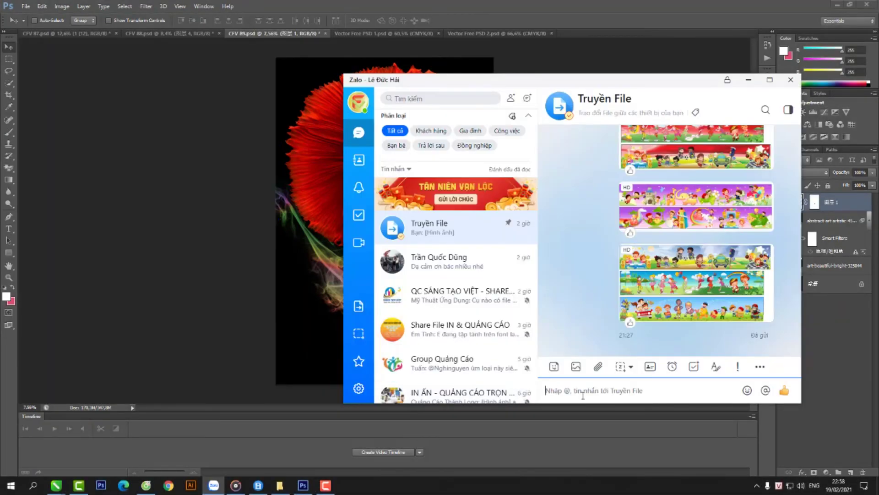
key("ctrl+v")
key("Return")
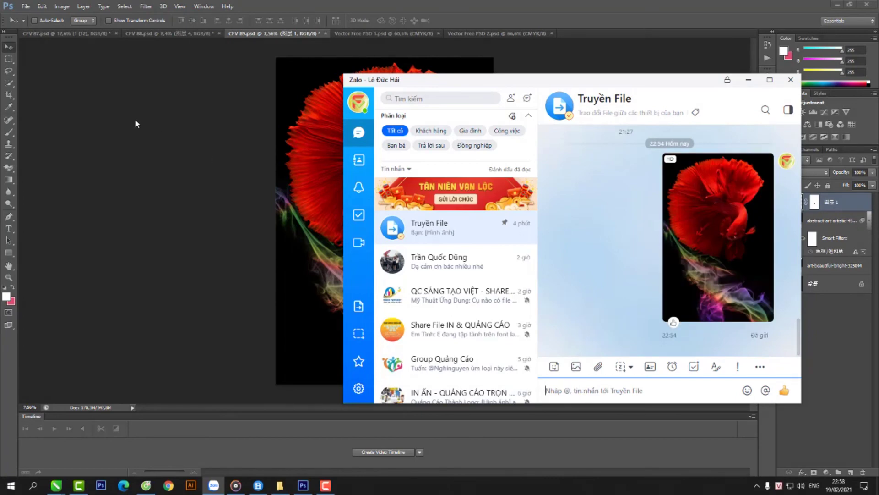
left_click(167, 34)
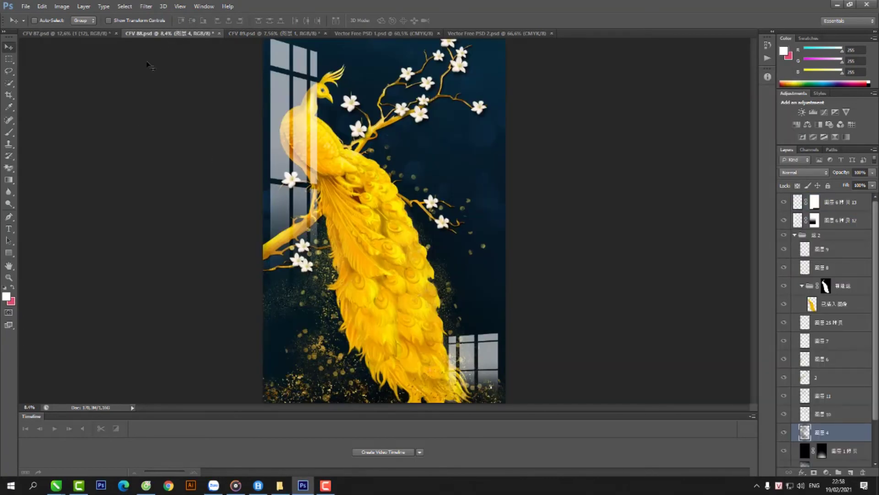
- Capture the golden peacock canvas of CFV 88.psd into the Truyền File chat
left_click(213, 485)
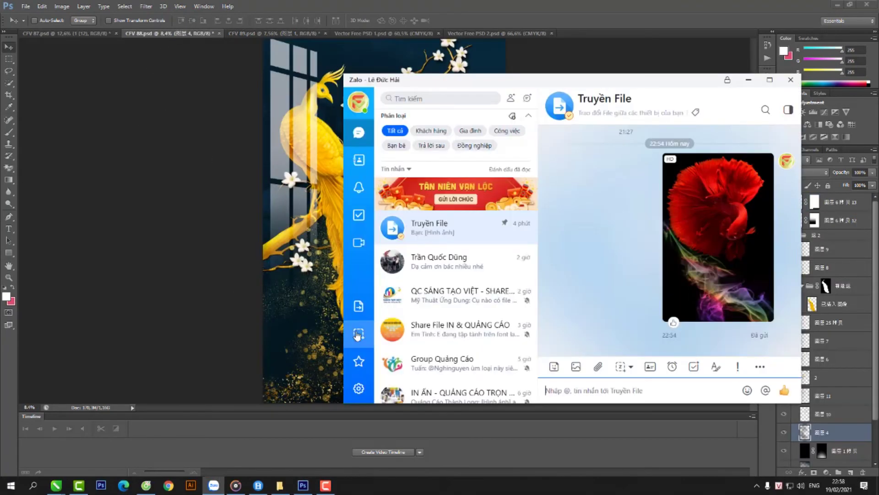
left_click(358, 333)
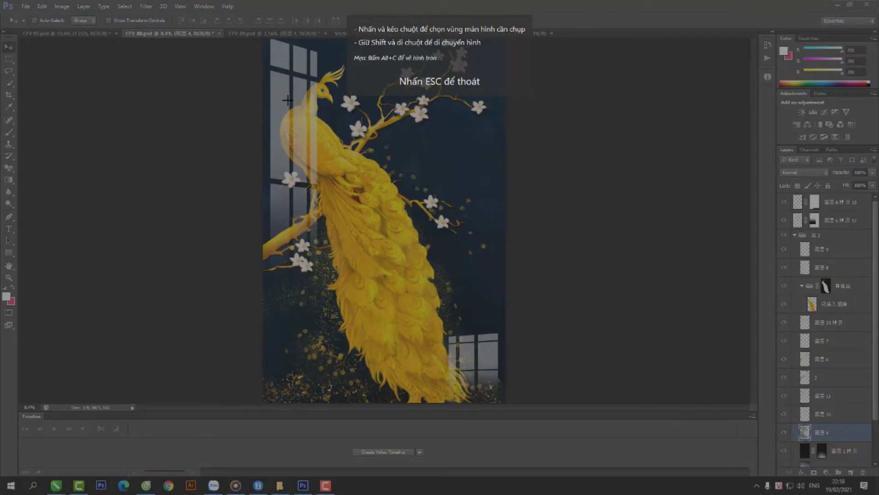
left_click_drag(262, 38, 506, 404)
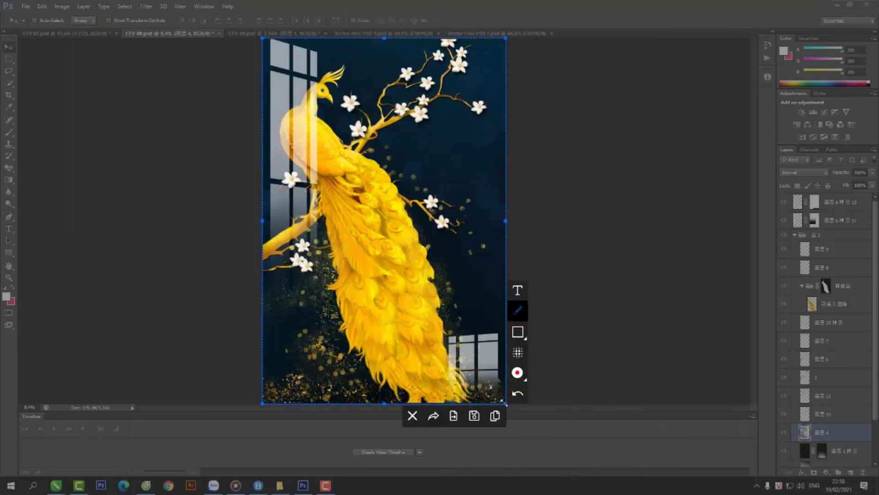
left_click(500, 416)
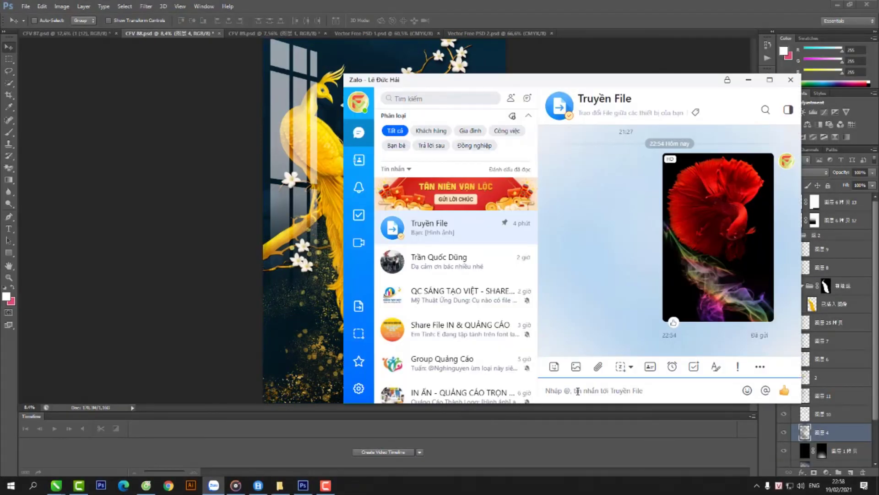
left_click(241, 144)
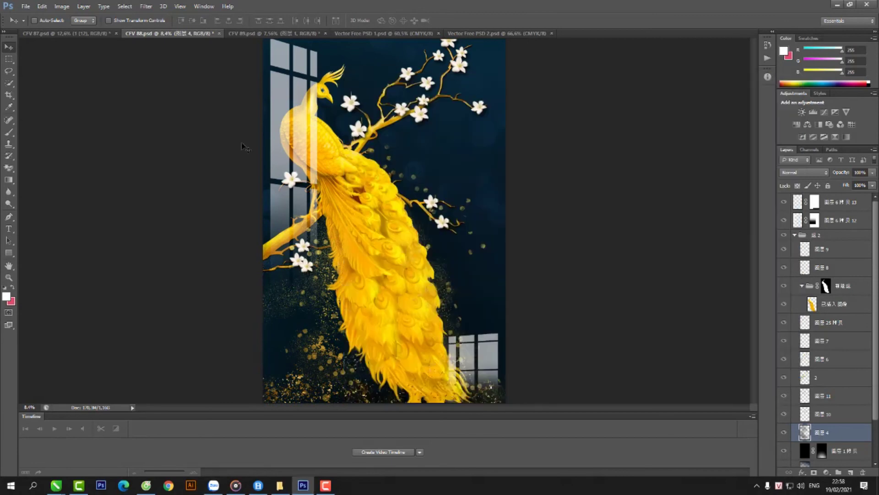
- Switch to CFV 87.psd and send a screenshot of the waterfall window artwork to the chat
left_click(71, 34)
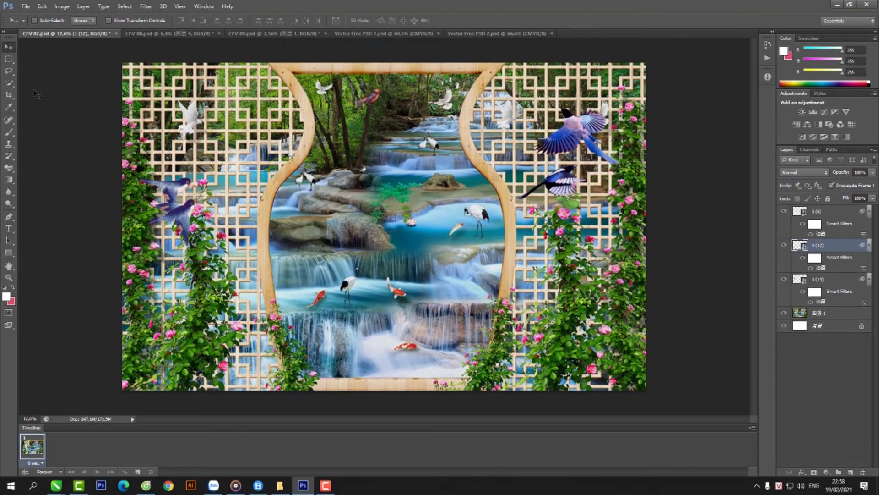
left_click(213, 485)
key("ctrl+alt+s")
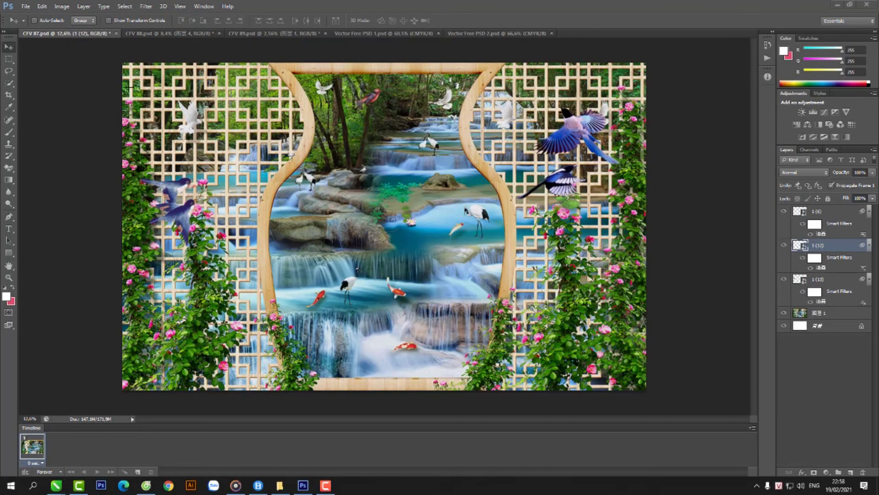
left_click_drag(123, 63, 646, 391)
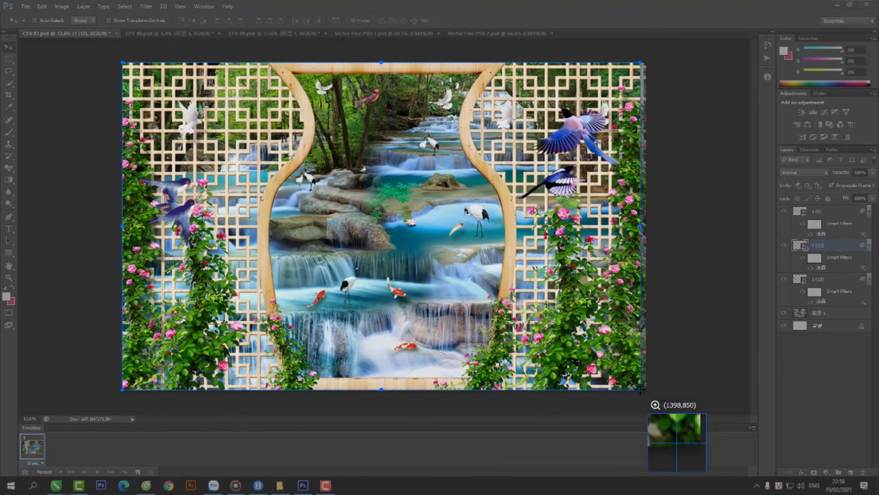
left_click(641, 402)
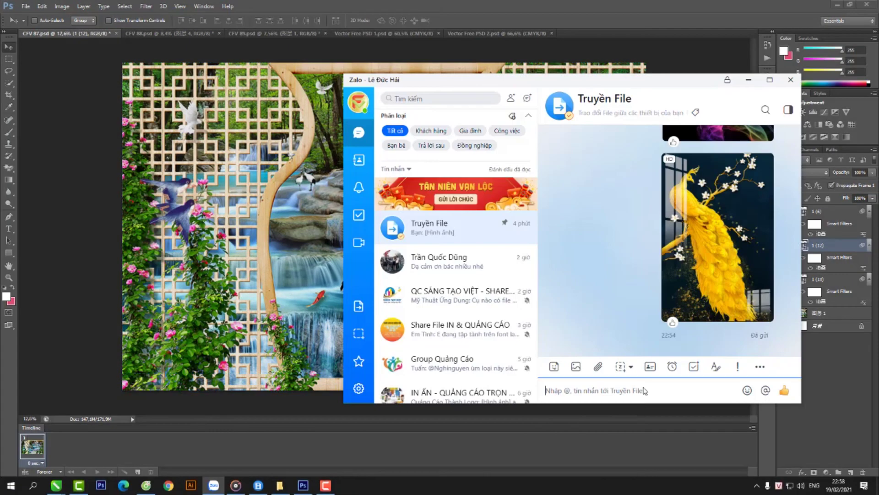
key("Return")
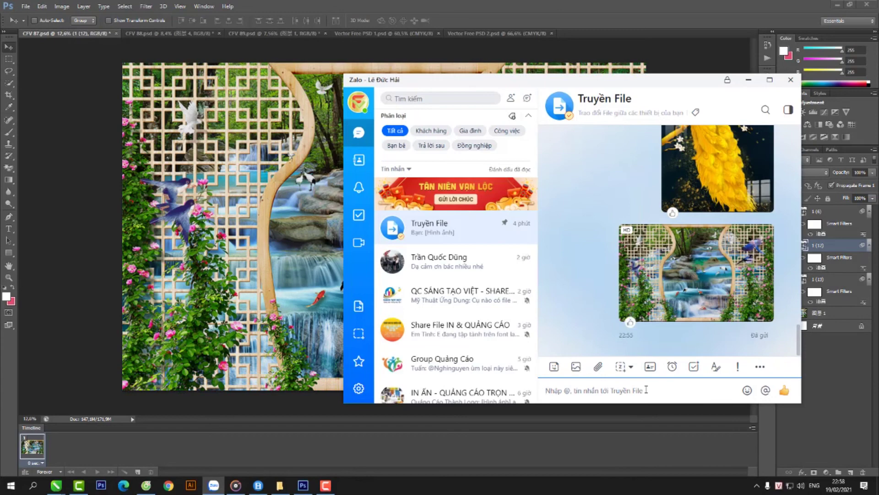
key("alt+Tab")
left_click(248, 34)
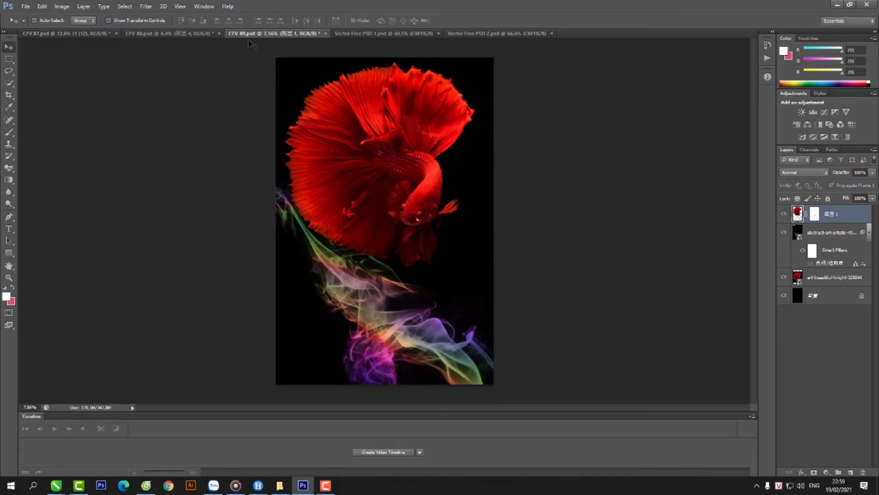
- Zoom and reposition the betta fish view to bring its upper fins into frame
scroll(386, 100, "up", 1)
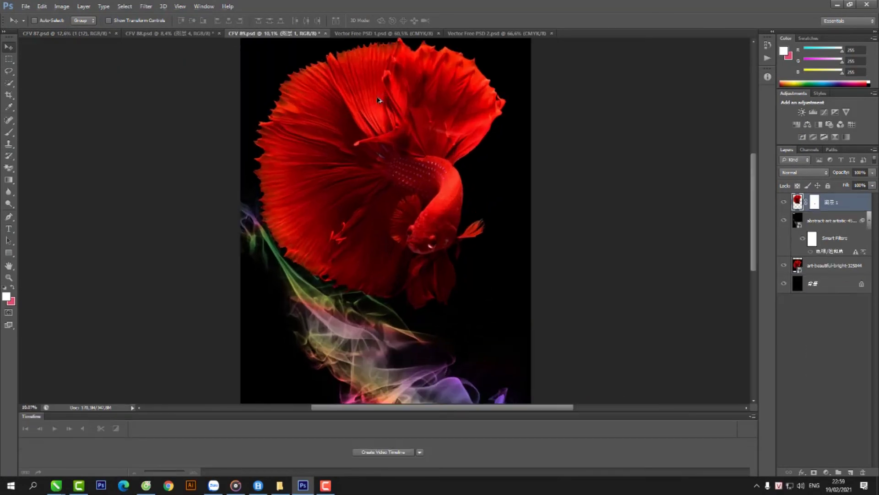
scroll(380, 103, "up", 1)
scroll(380, 97, "up", 1)
left_click_drag(381, 91, 384, 164)
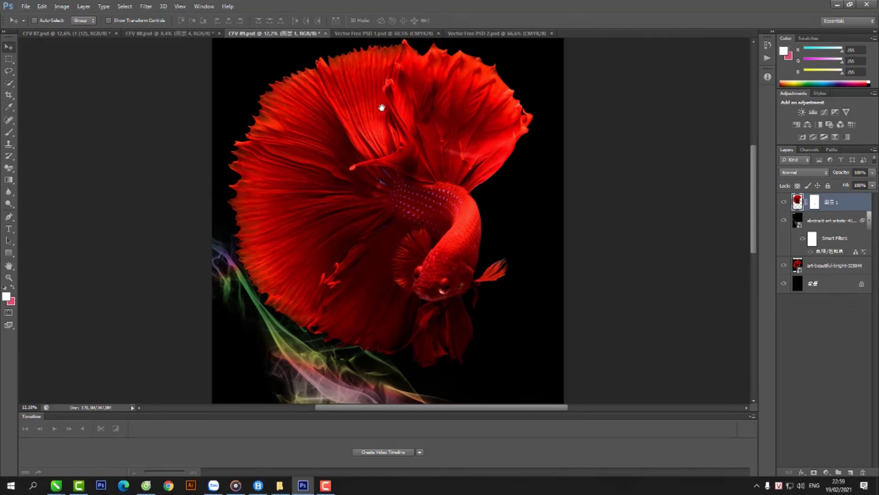
scroll(384, 173, "up", 1)
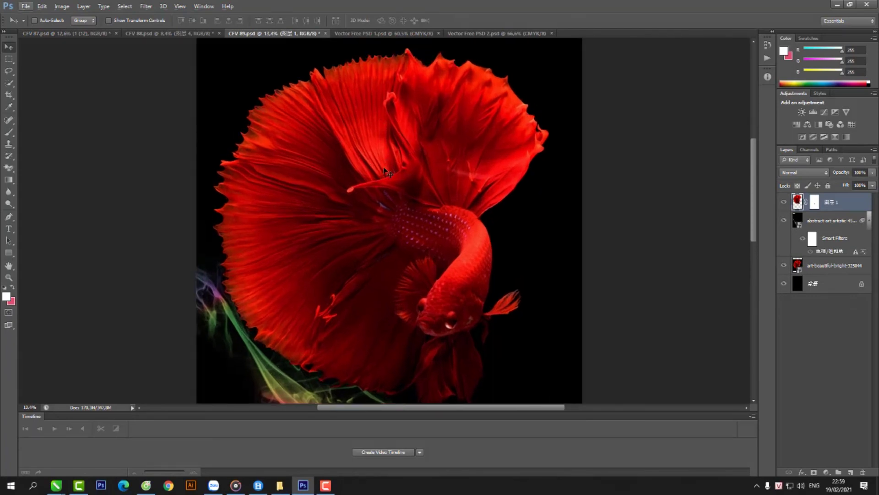
left_click_drag(385, 169, 385, 158)
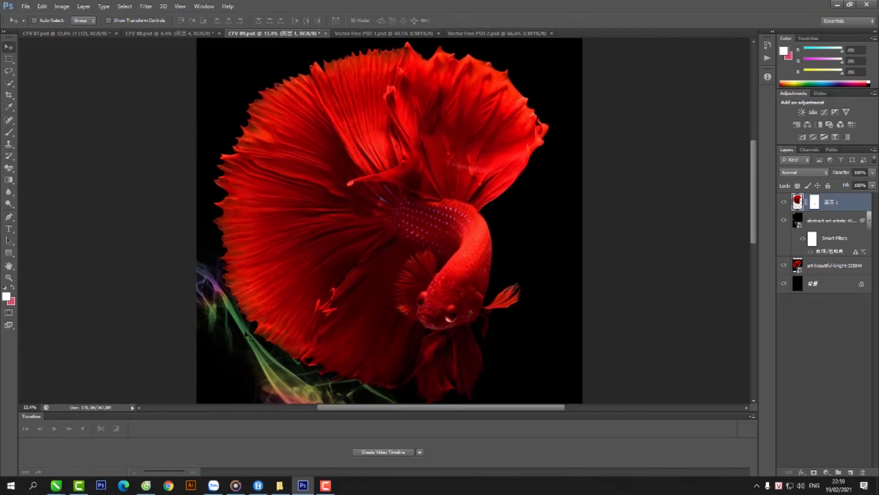
- Capture the betta fish canvas and send it to the Truyền File chat
key("ctrl+alt+s")
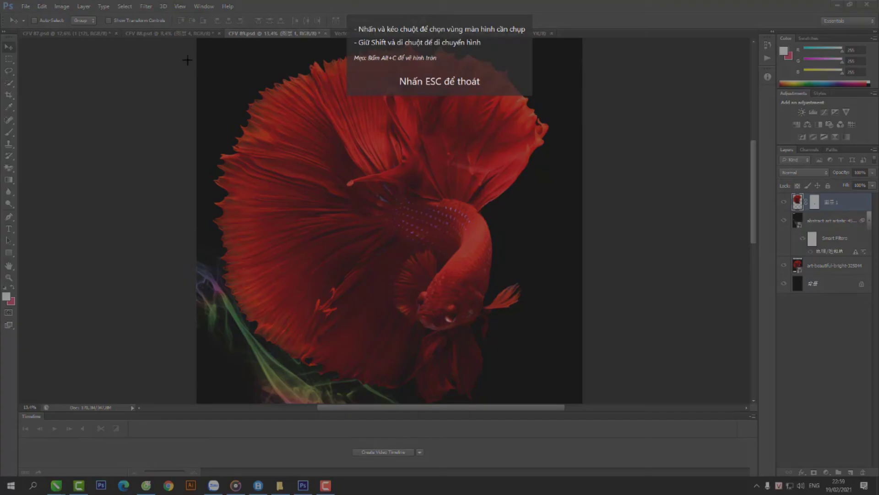
left_click_drag(196, 39, 581, 387)
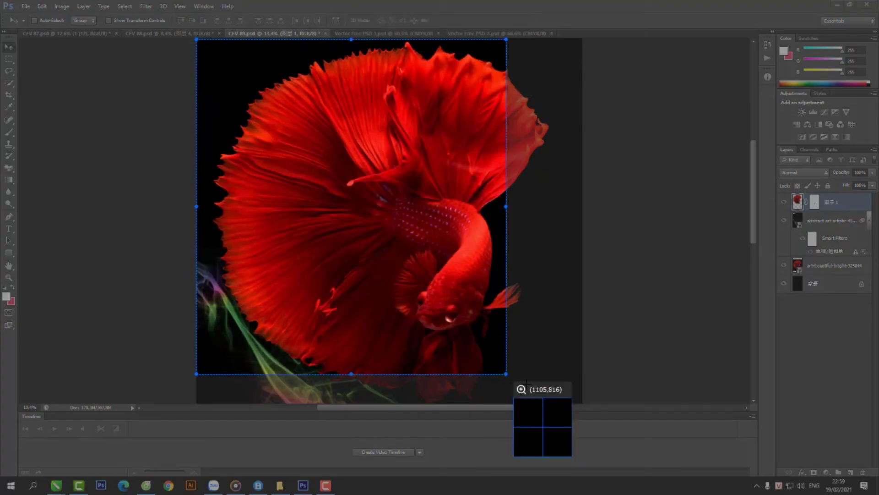
left_click(577, 396)
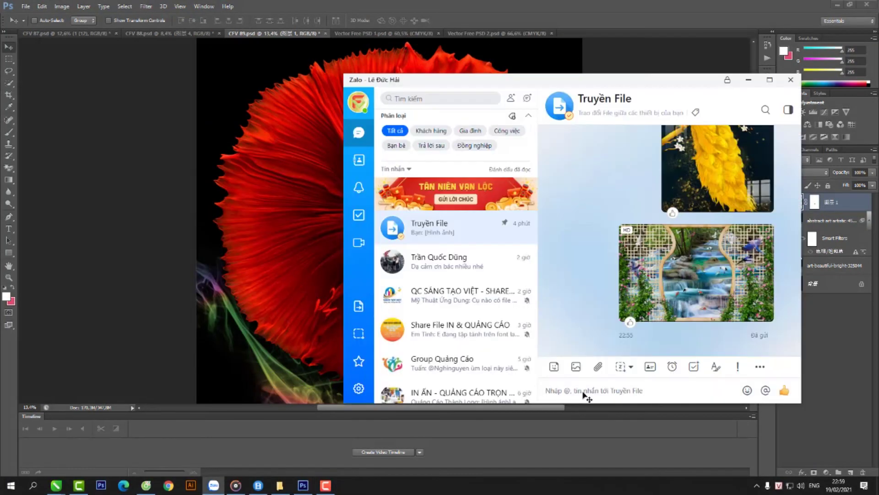
left_click(584, 392)
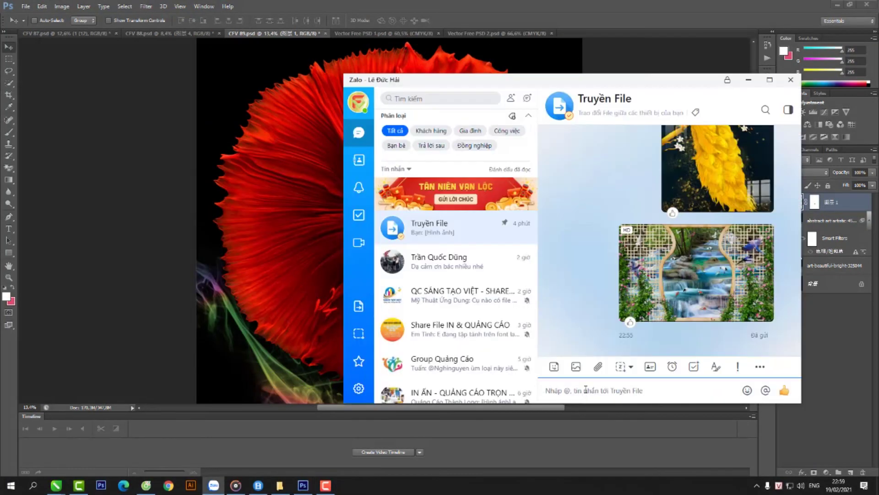
key("ctrl+v")
key("Return")
left_click(265, 81)
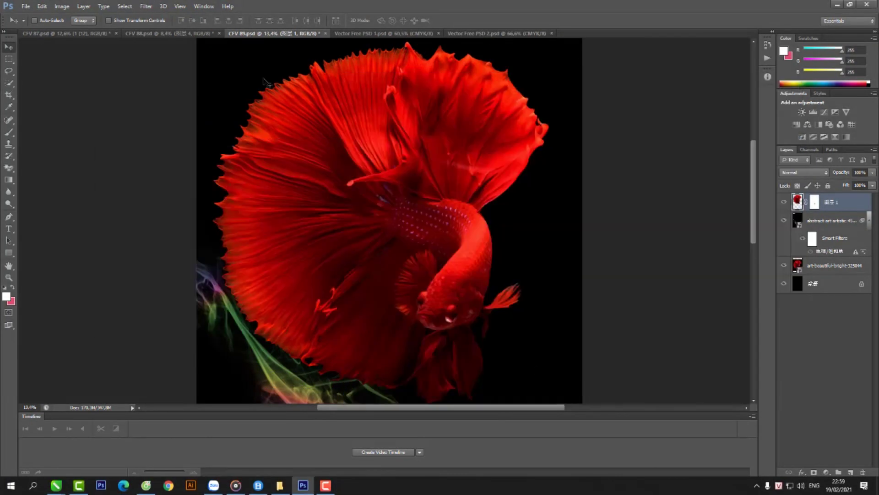
left_click(187, 34)
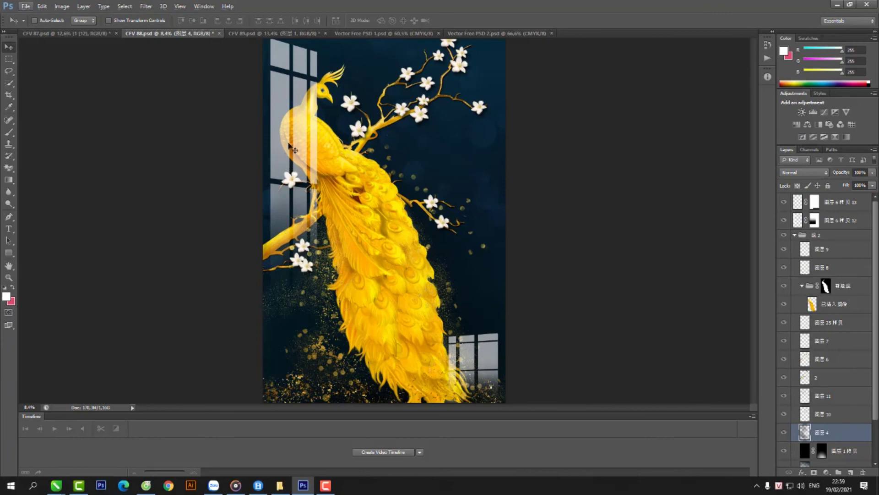
- Zoom in on the golden peacock and send a fresh capture of it to Truyền File
scroll(333, 140, "up", 2)
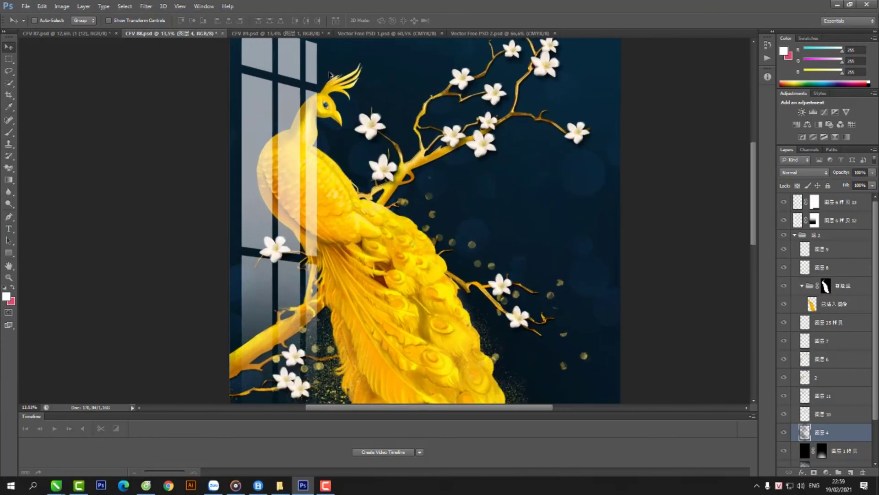
key("alt+Tab")
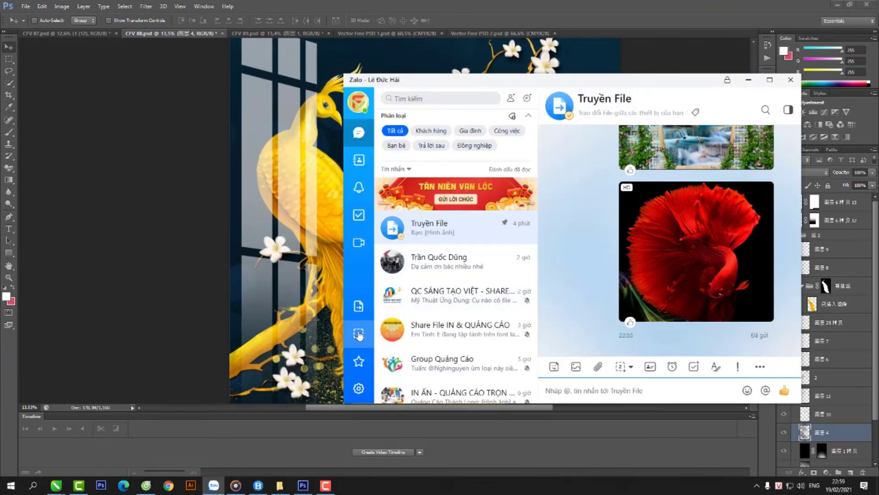
key("ctrl+alt+s")
left_click_drag(229, 40, 619, 369)
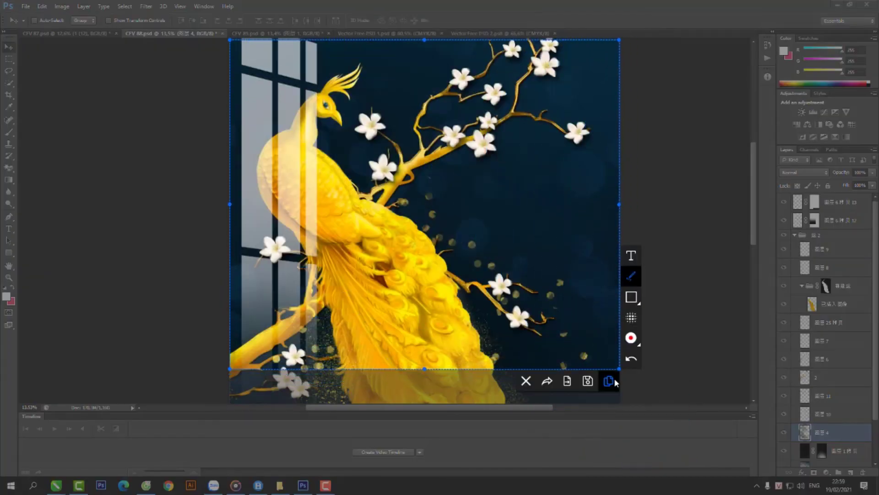
left_click(611, 378)
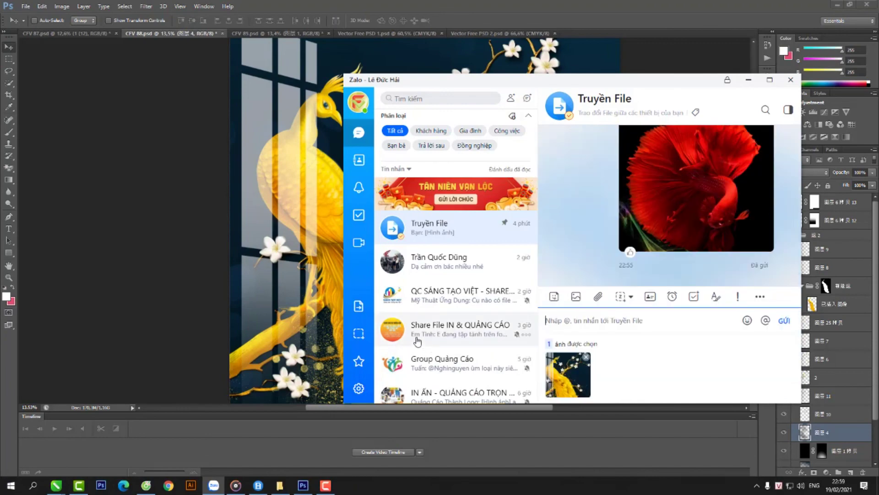
key("Return")
left_click(147, 236)
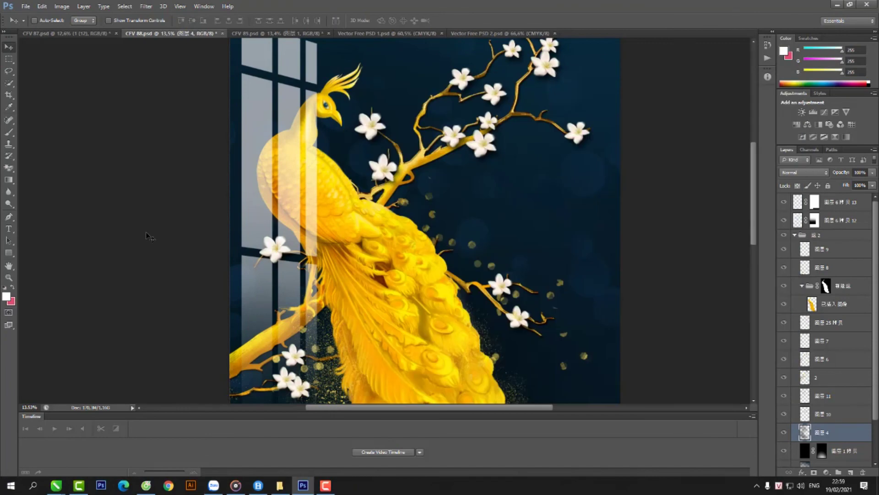
- Open the Corel Draw Free Vector page from Facebook's shortcuts and dismiss the notification popup
left_click(146, 485)
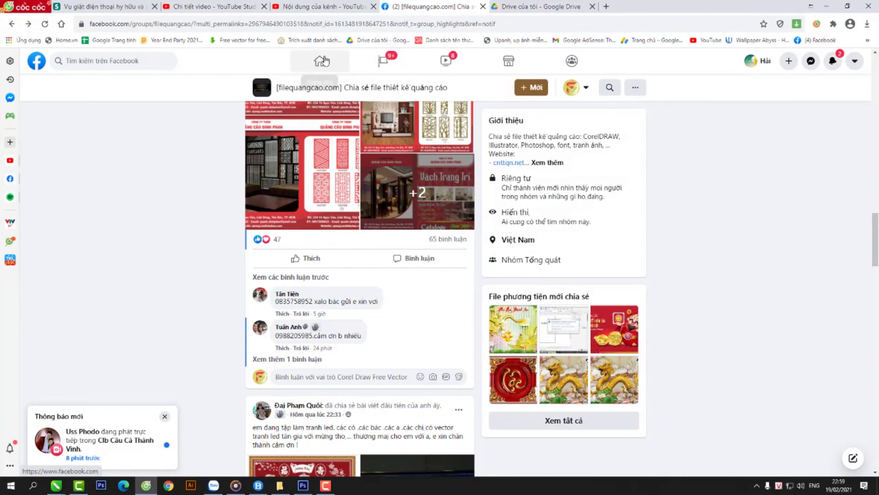
left_click(320, 68)
scroll(151, 257, "down", 6)
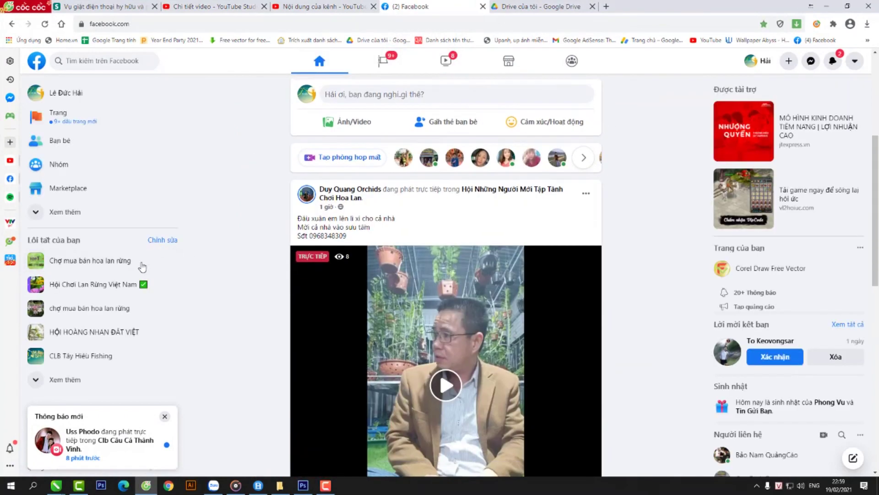
left_click(118, 381)
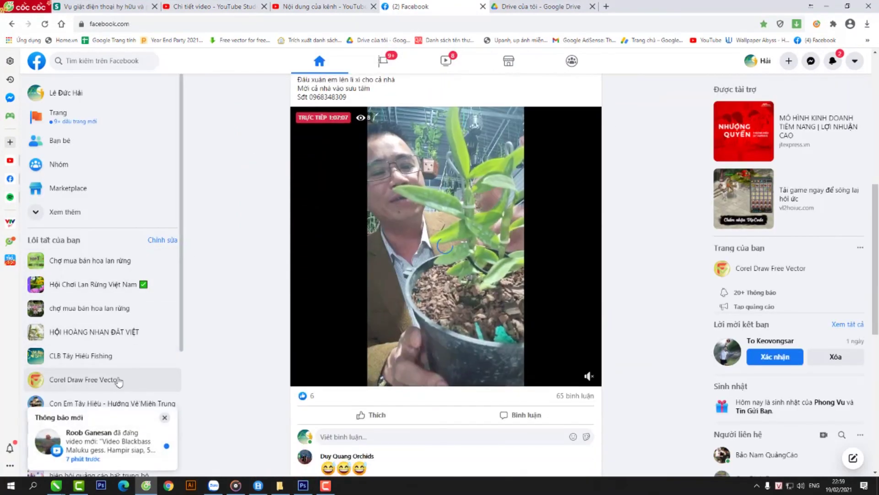
left_click(141, 379)
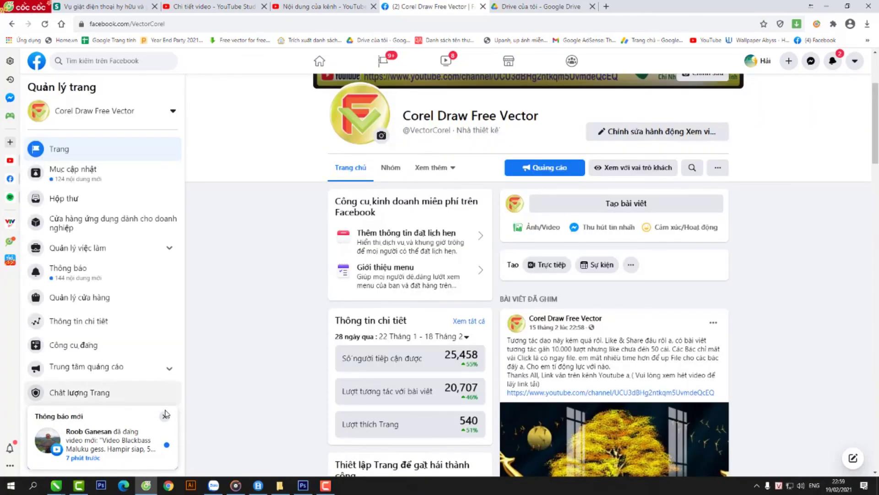
left_click(165, 416)
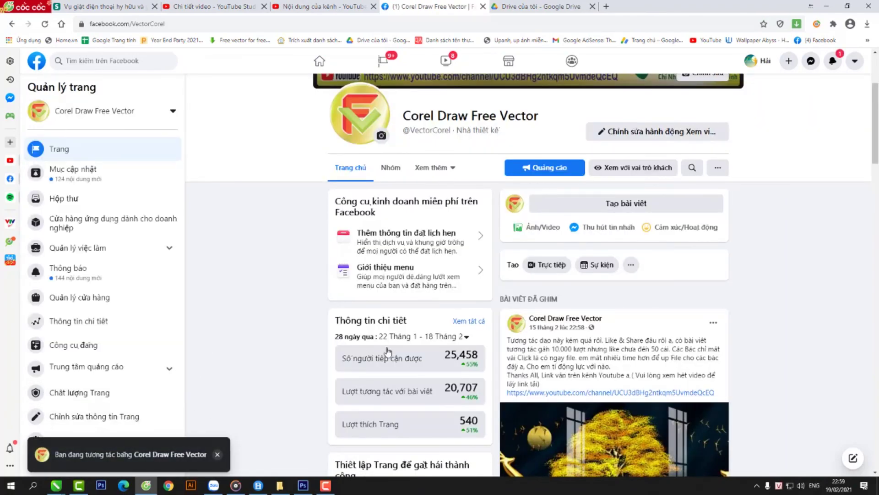
- Scroll through the page's wall-art posts down to the misty mountain-waterfall landscape
scroll(388, 352, "down", 4)
scroll(419, 350, "down", 4)
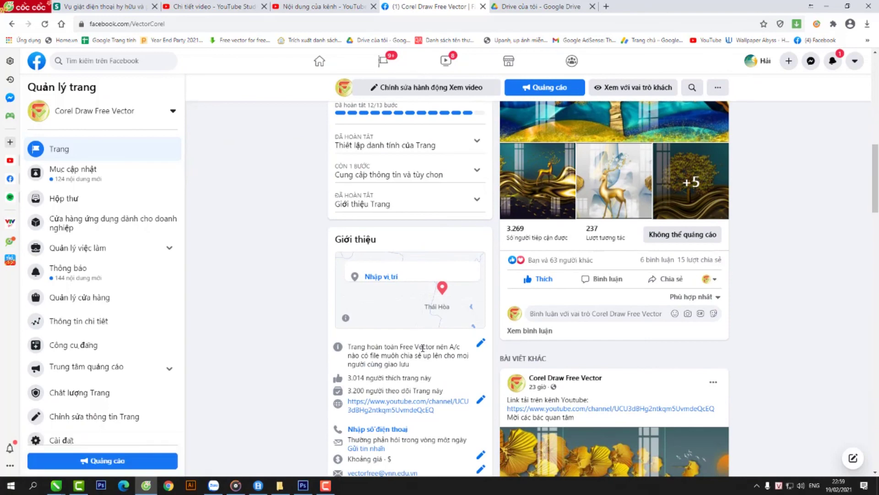
scroll(422, 348, "down", 5)
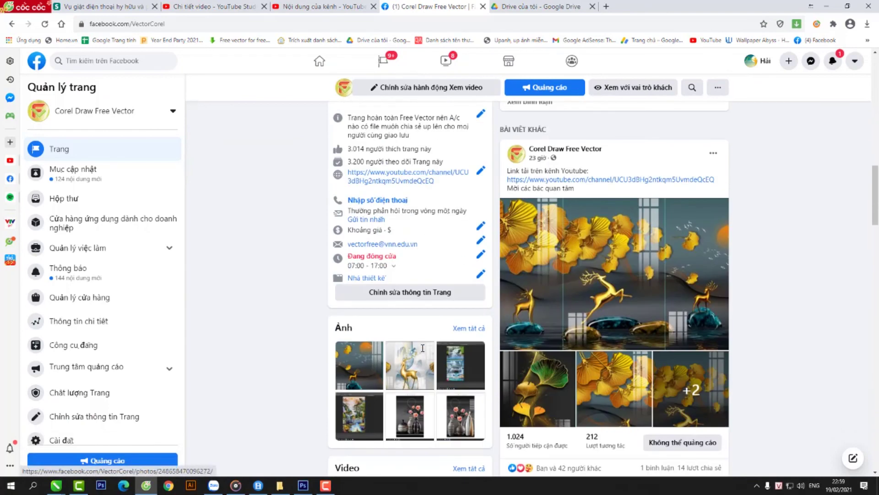
scroll(424, 352, "down", 3)
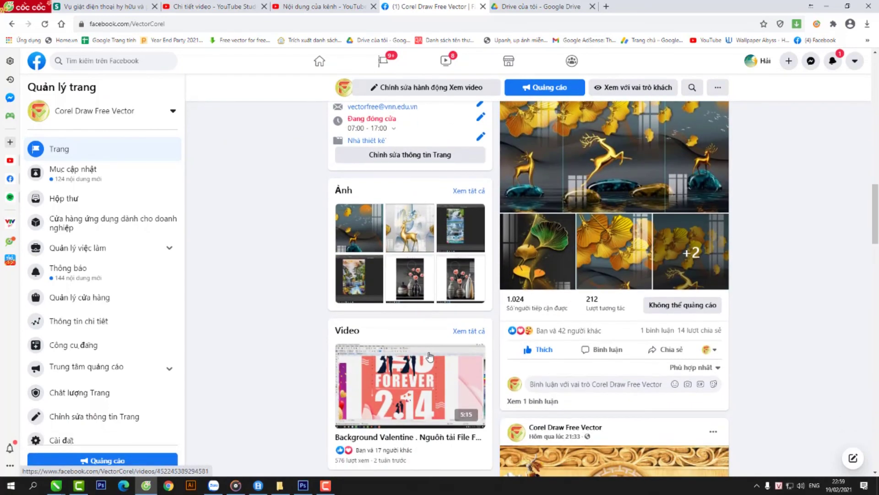
scroll(440, 357, "down", 3)
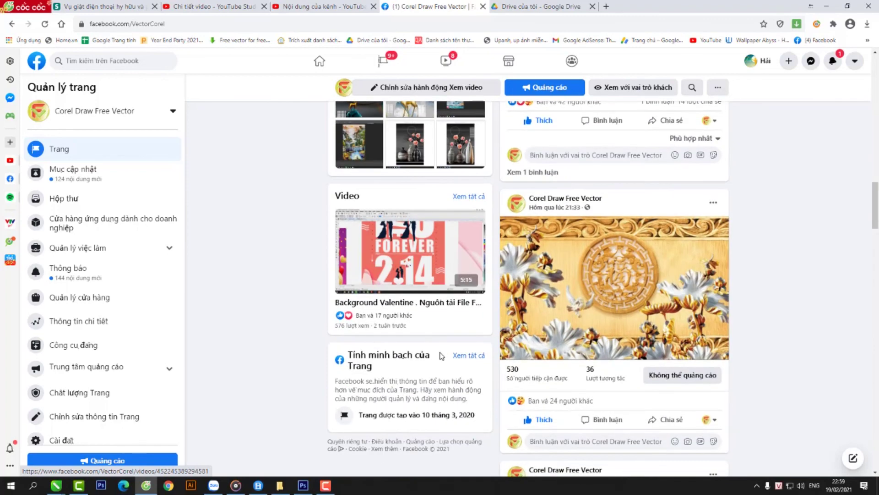
scroll(441, 356, "down", 2)
scroll(441, 356, "down", 2)
scroll(441, 356, "down", 5)
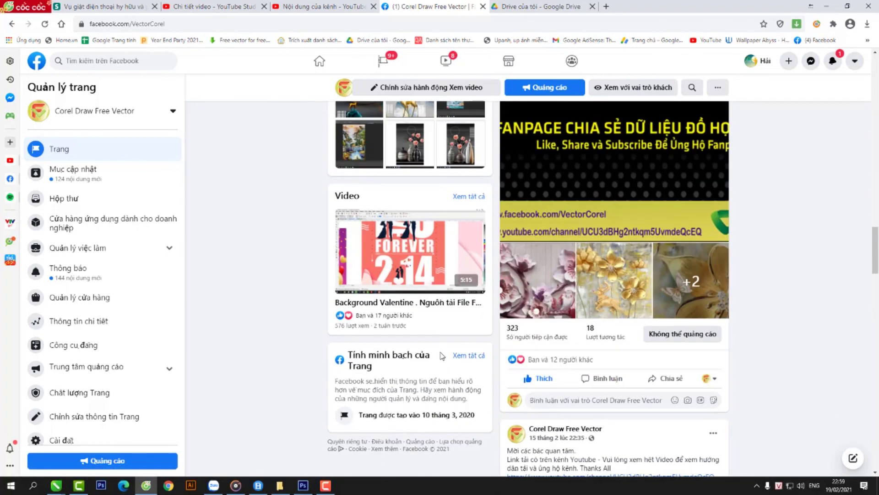
scroll(445, 355, "down", 1)
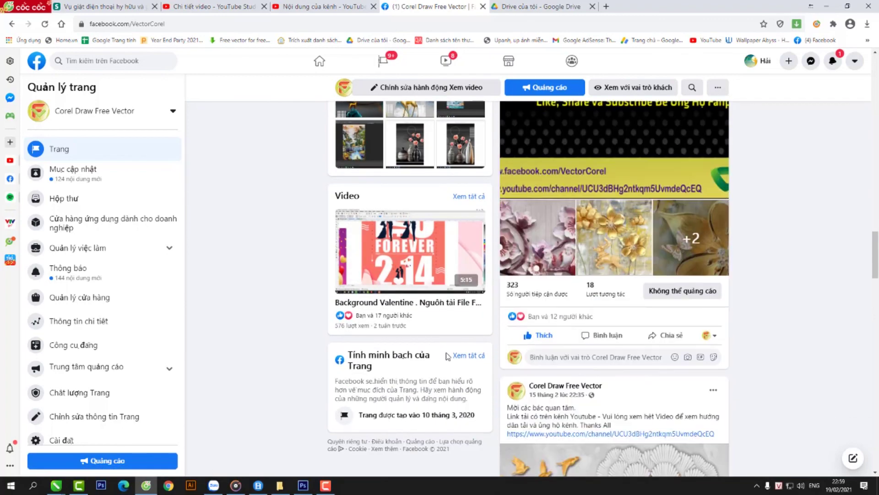
scroll(446, 355, "down", 3)
scroll(448, 355, "down", 3)
scroll(450, 355, "down", 3)
scroll(450, 355, "down", 3)
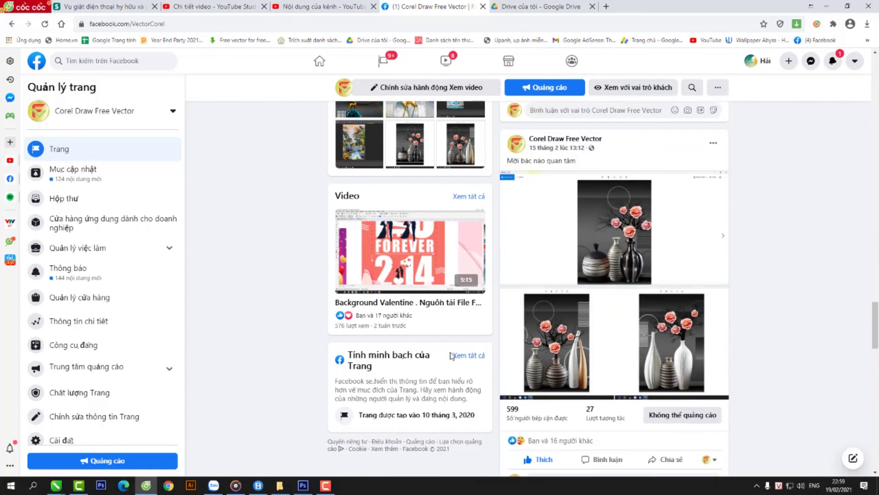
scroll(451, 355, "down", 3)
scroll(451, 355, "down", 3)
scroll(452, 355, "down", 1)
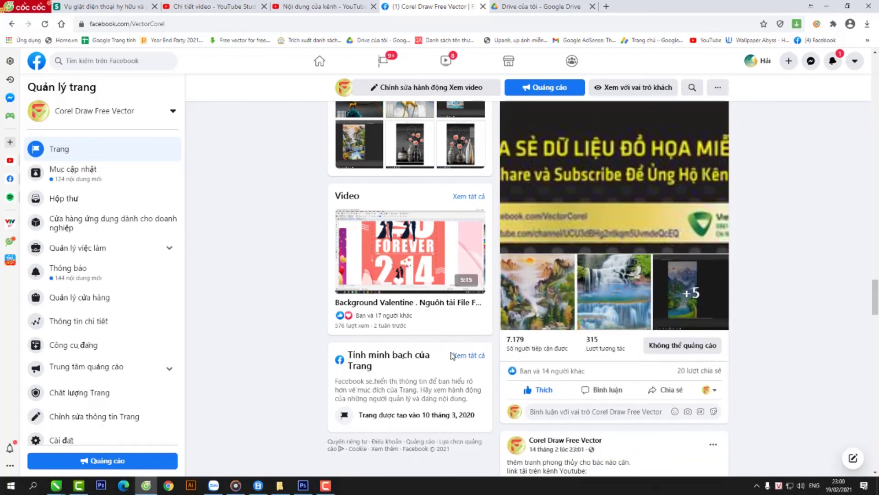
scroll(460, 348, "down", 3)
scroll(464, 344, "down", 3)
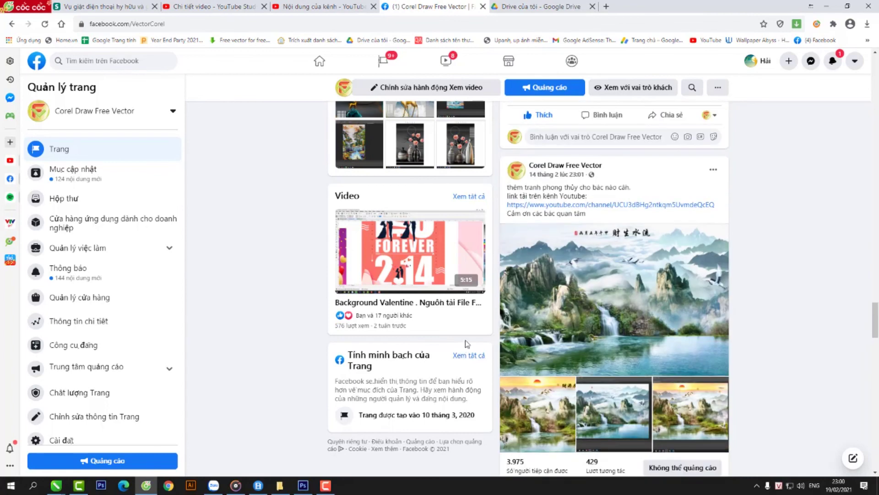
scroll(467, 343, "down", 3)
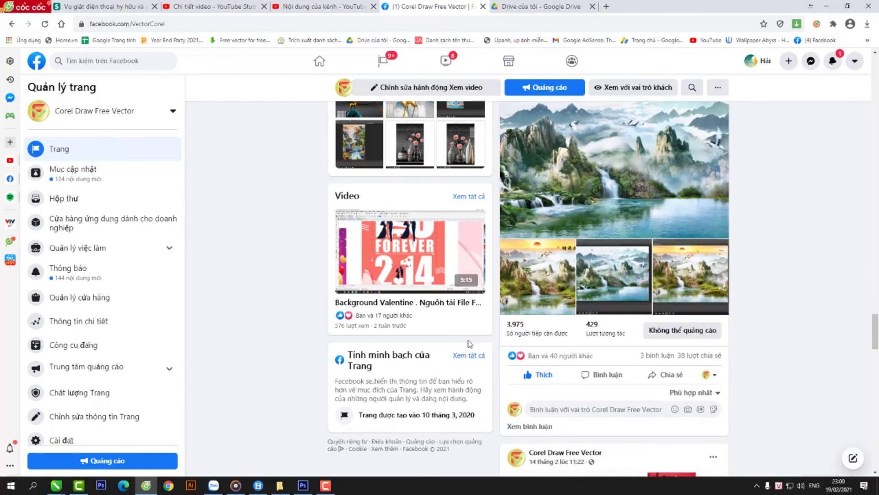